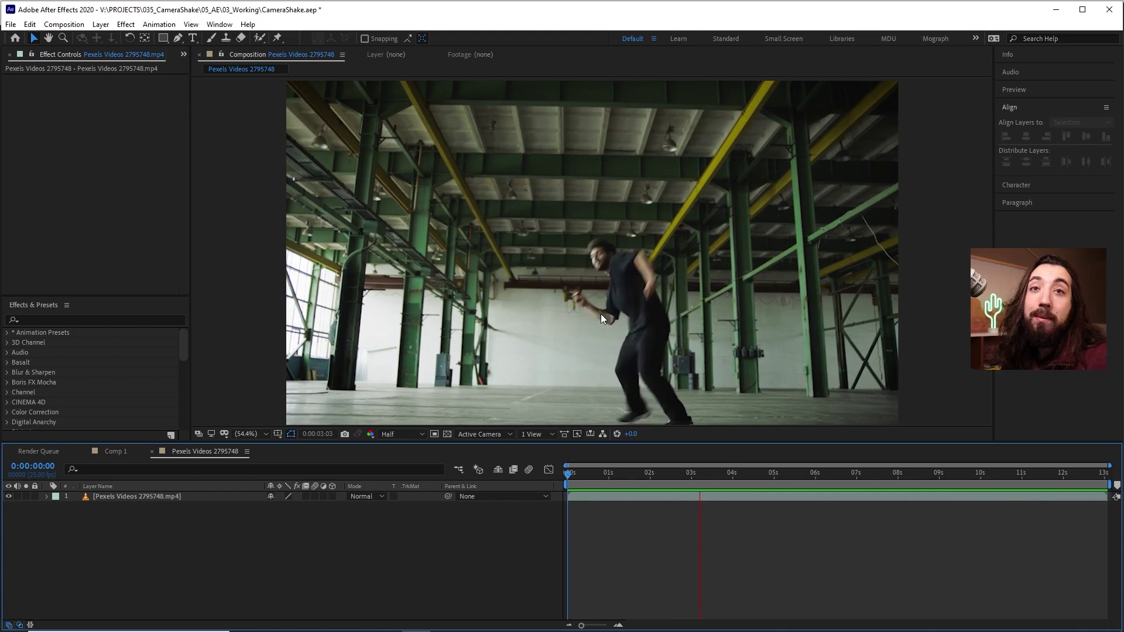
Step: At frame 0:00:00:24, add a new adjustment layer above the dancer footage
mouse_move(602, 475)
left_mouse_down()
mouse_move(633, 479)
mouse_move(608, 477)
left_mouse_up()
right_click(595, 515)
mouse_move(632, 386)
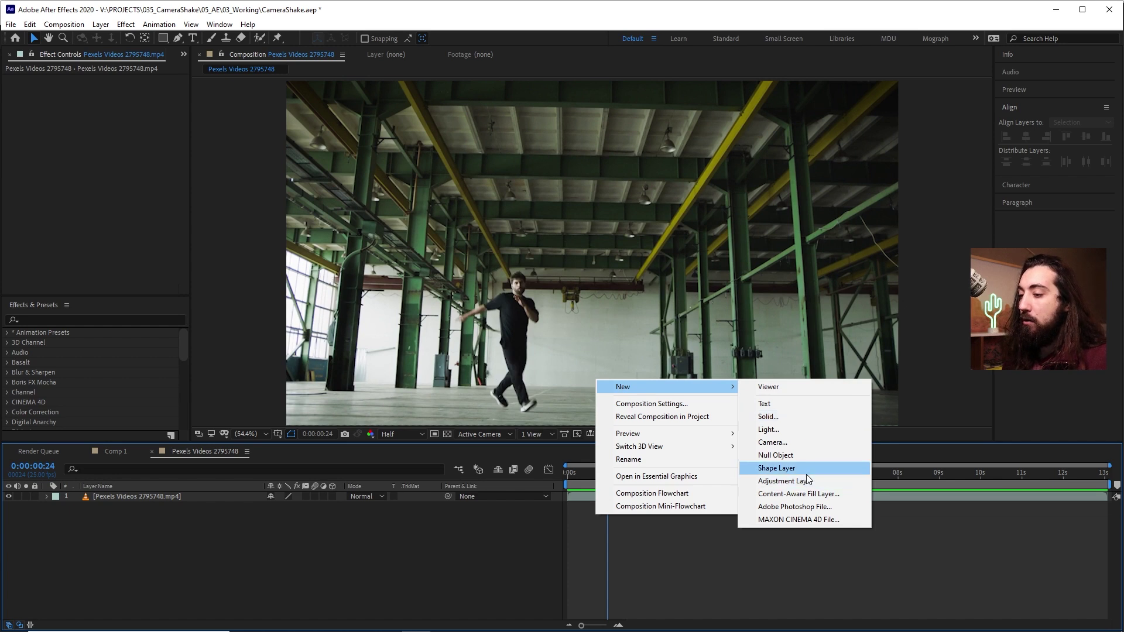
left_click(784, 481)
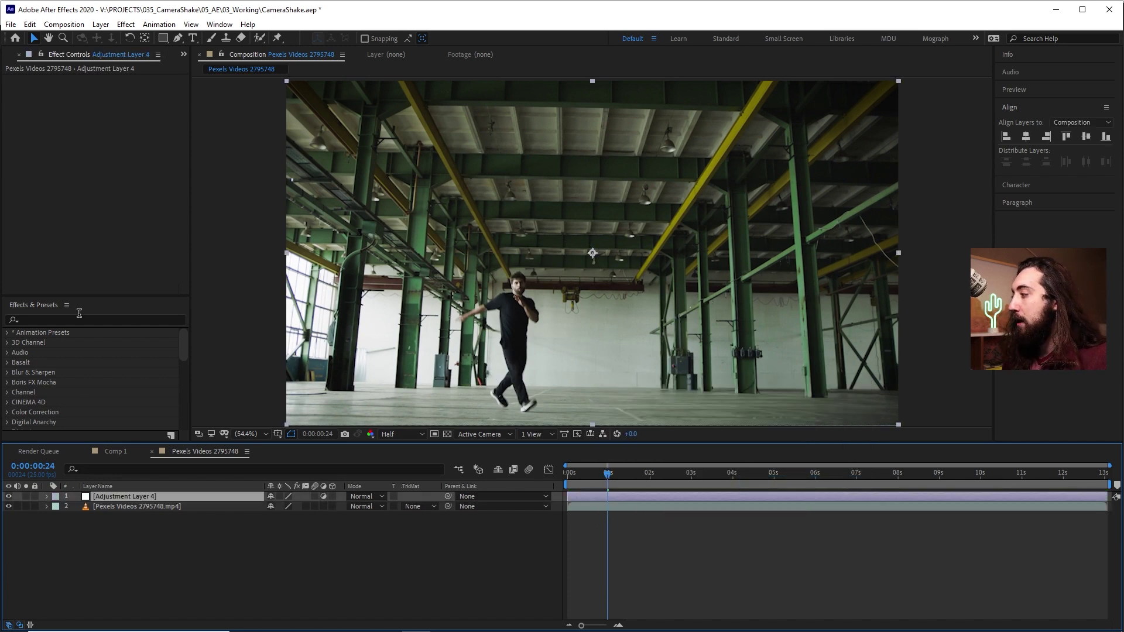
Step: Apply the Transform effect to the adjustment layer via the quick effect search
key("ctrl+space")
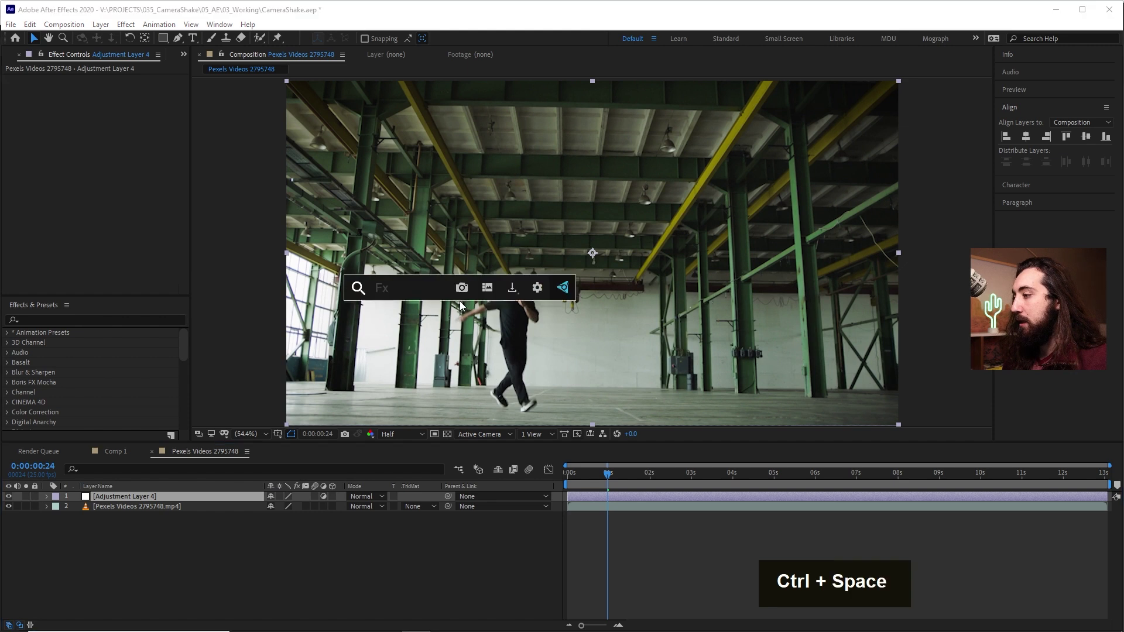
type("tran")
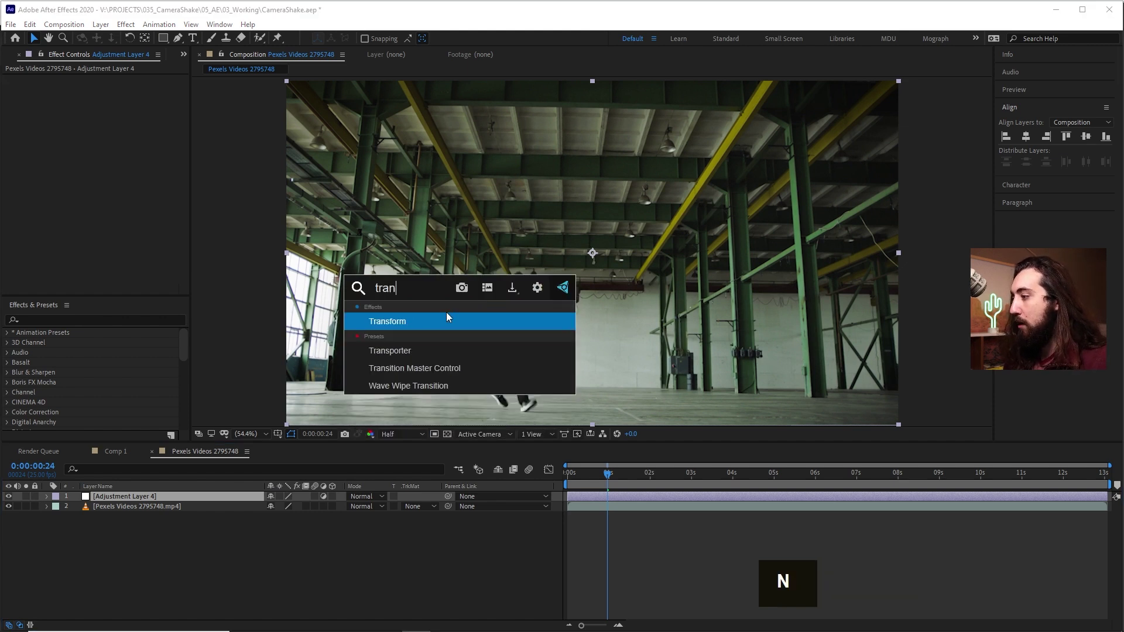
left_click(446, 320)
left_click(92, 321)
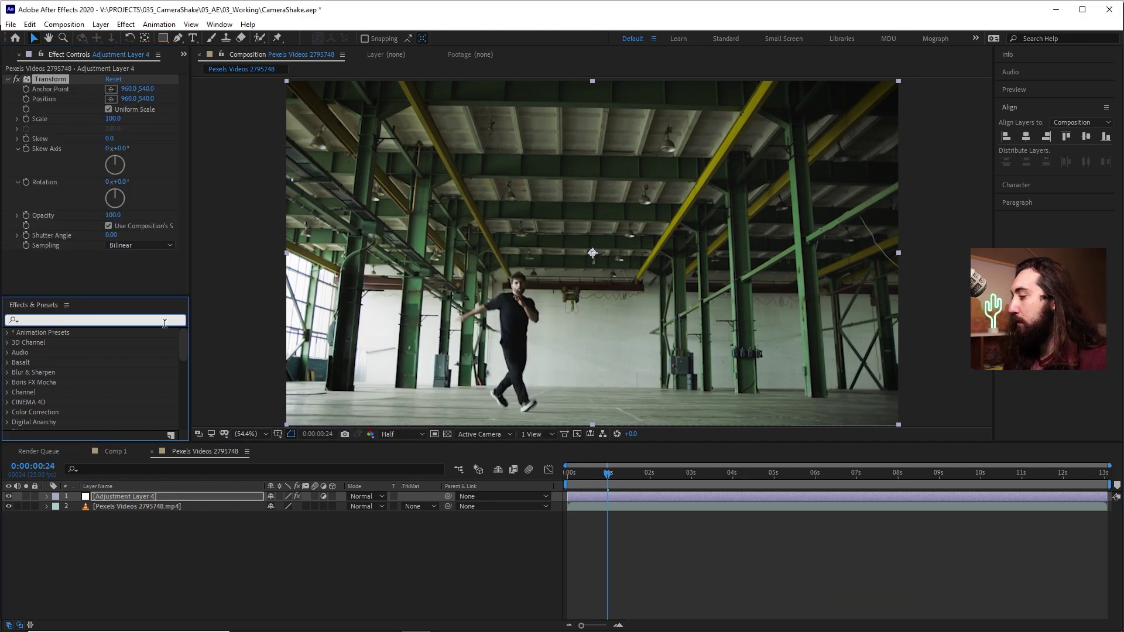
left_click(158, 501)
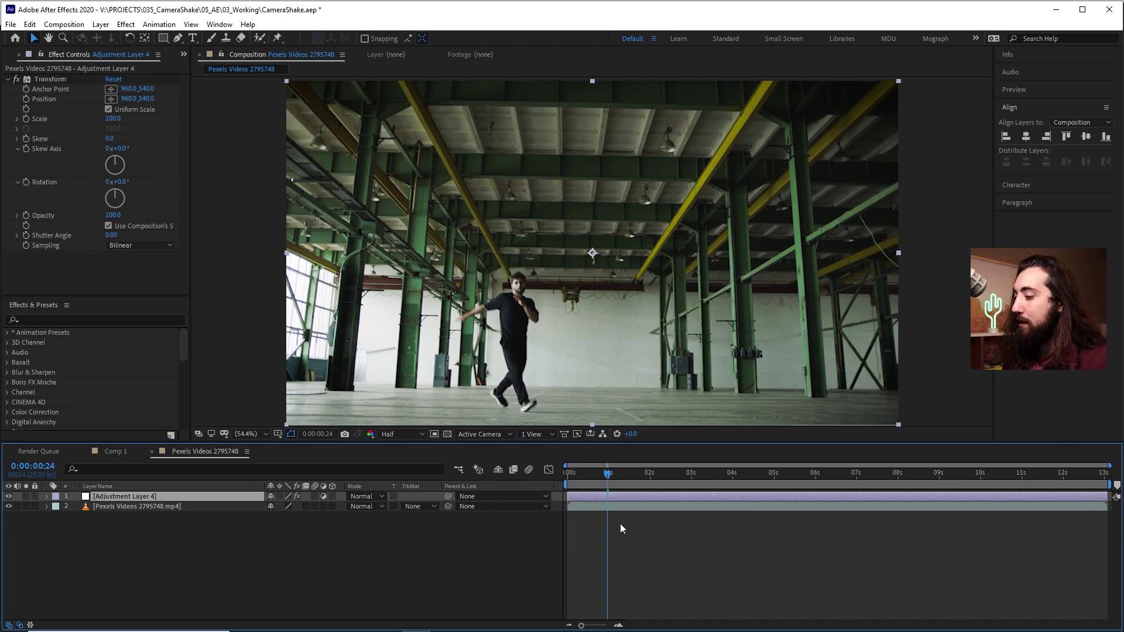
Step: Test 98% scale, 14° rotation and a rightward position shift, then undo them all
left_click_drag(611, 484, 609, 492)
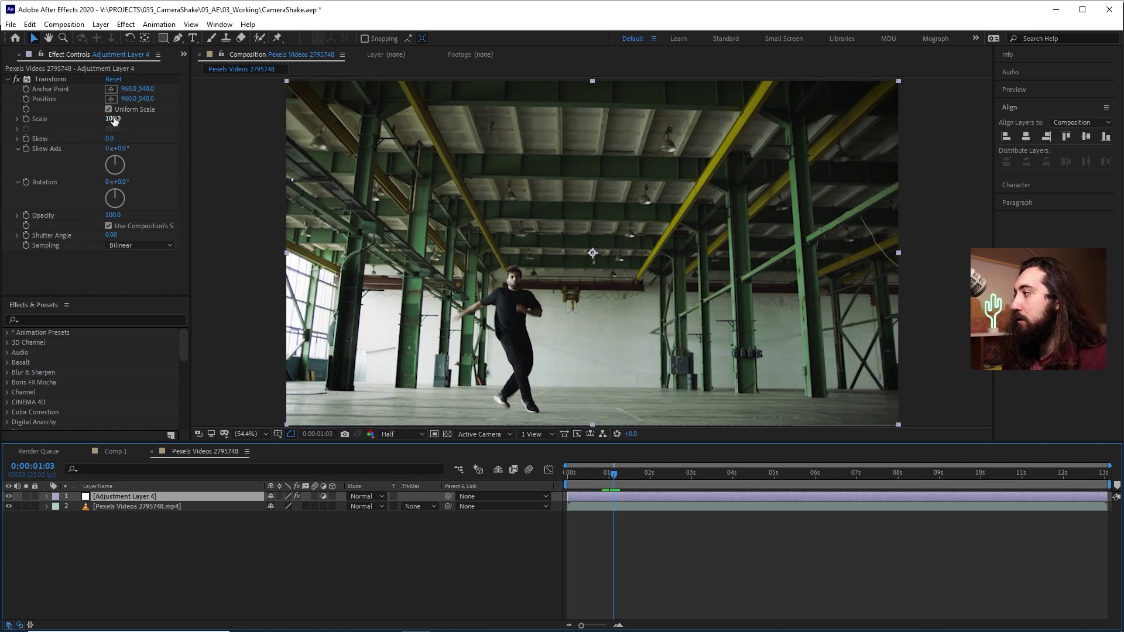
left_click_drag(113, 118, 116, 120)
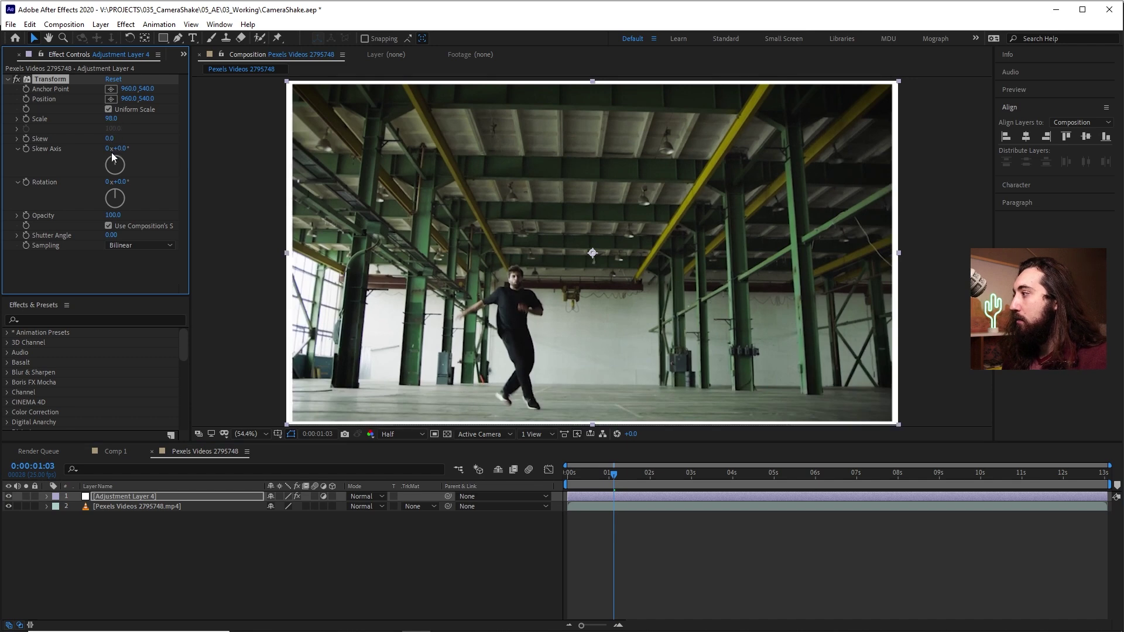
left_click_drag(119, 181, 126, 182)
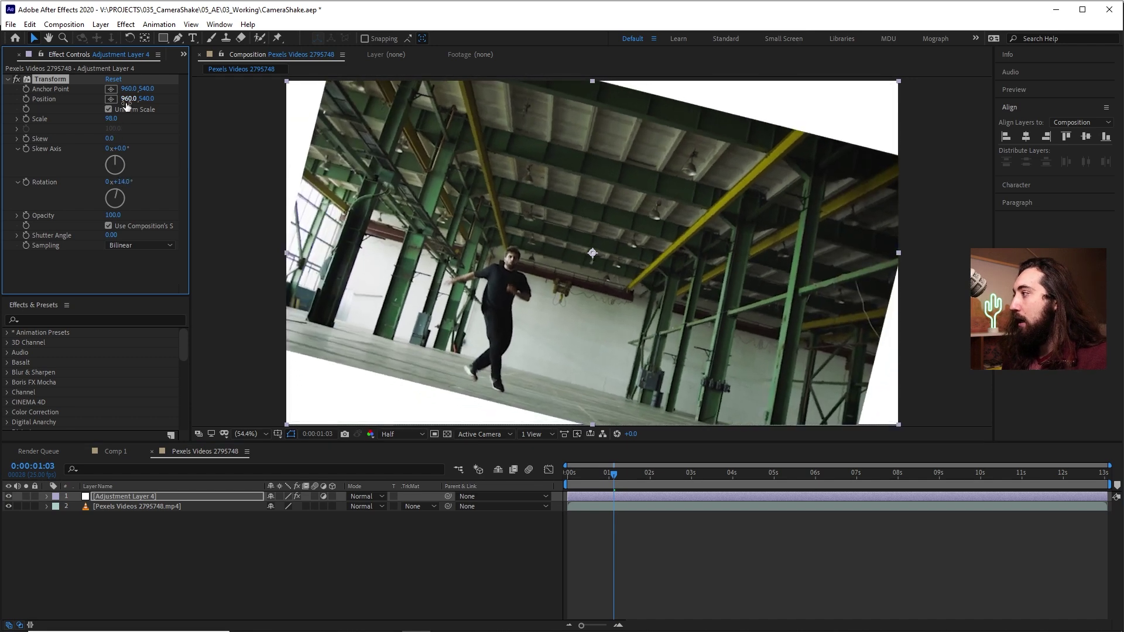
left_click_drag(126, 99, 177, 100)
key("ctrl+z")
key("ctrl+z")
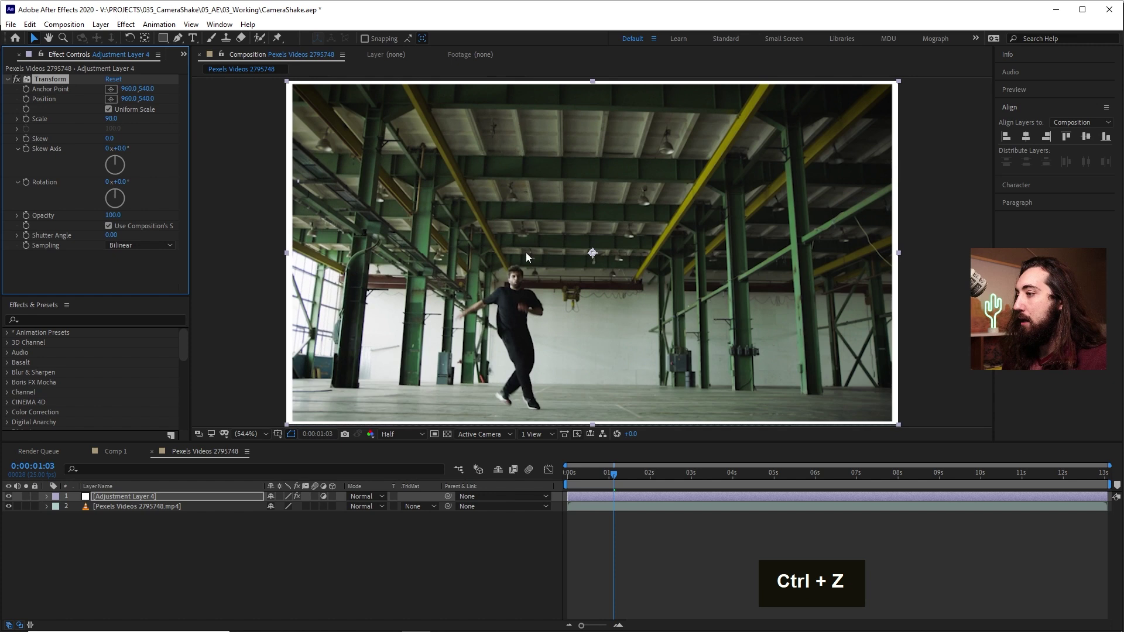
key("ctrl+z")
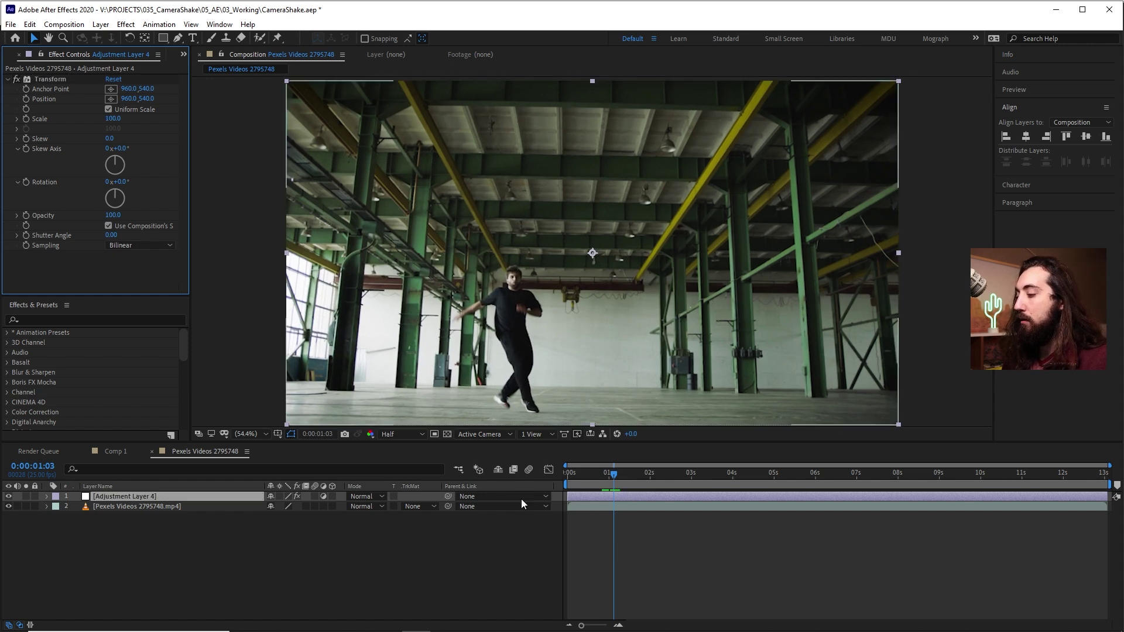
Step: Rename the adjustment layer to 'Transform'
key("Return")
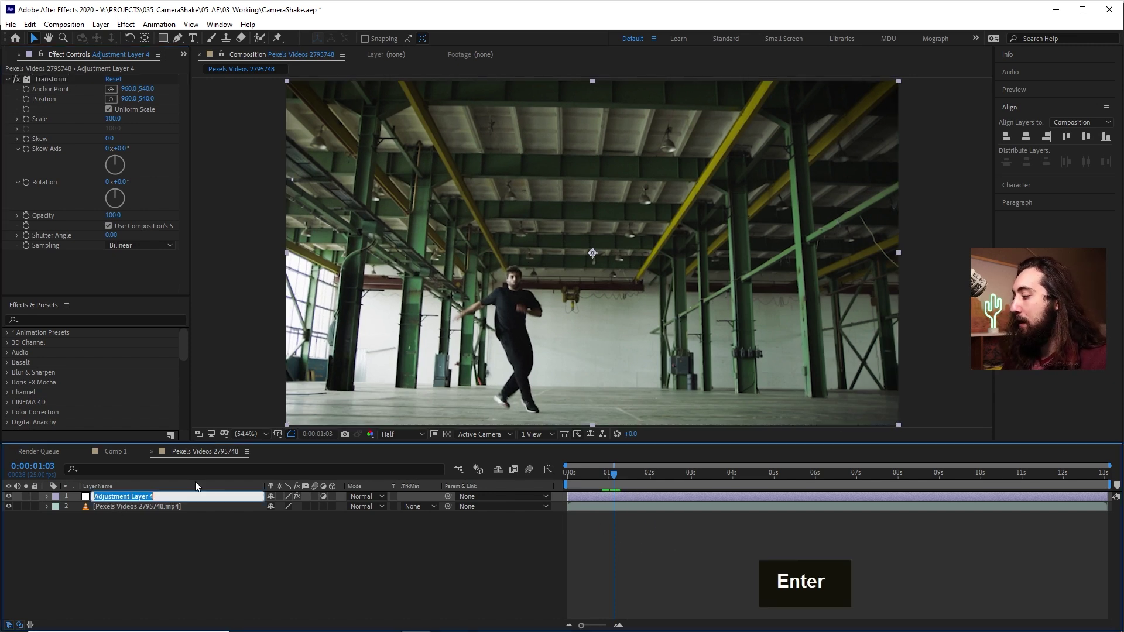
type("Transform")
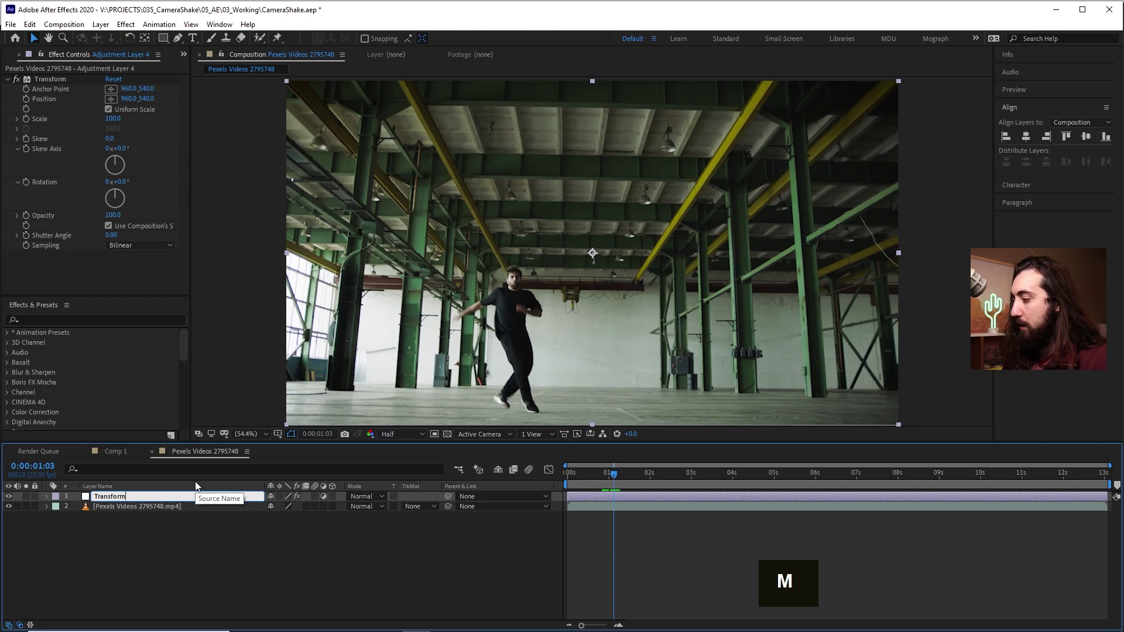
key("Return")
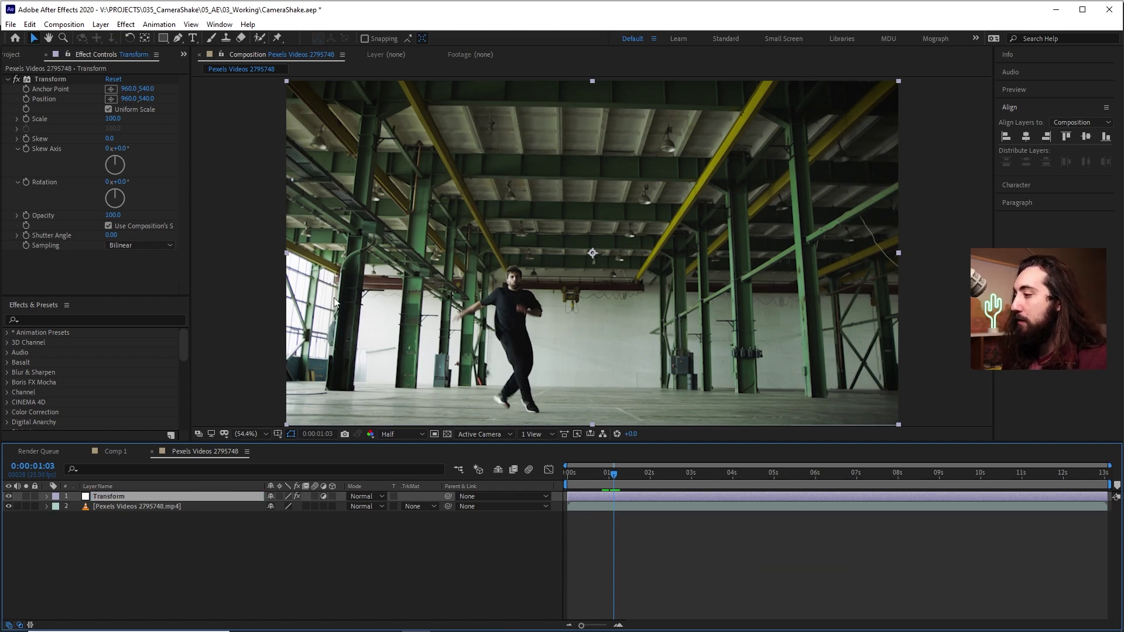
Step: Add the expression wiggle(2,50) to the Transform effect's Position
left_click_drag(619, 479, 600, 474)
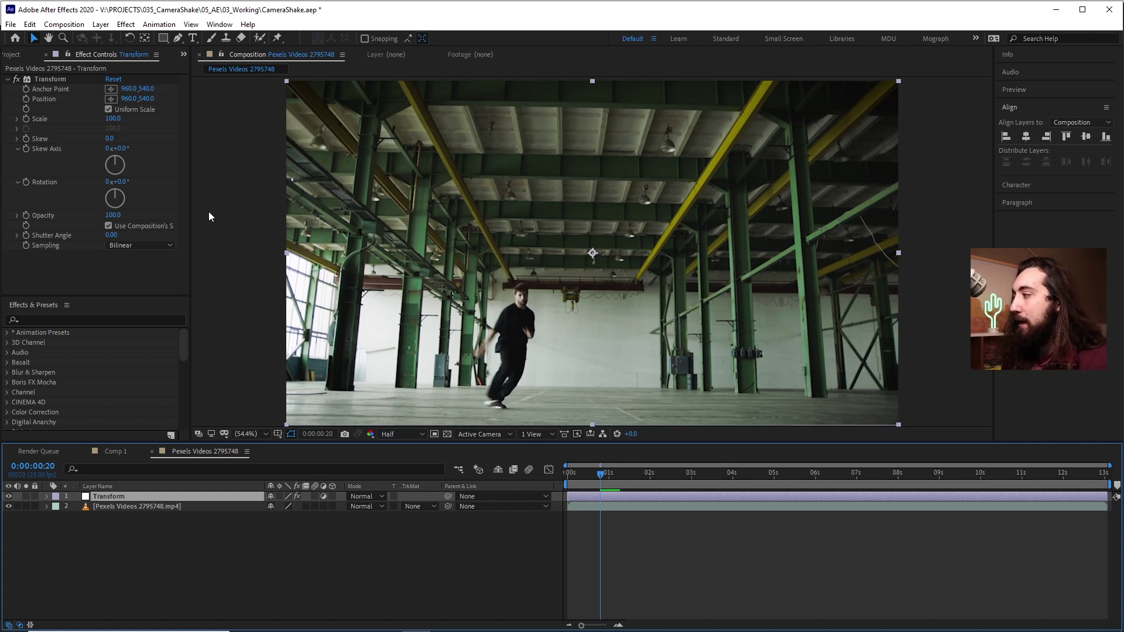
left_click(26, 99, "alt")
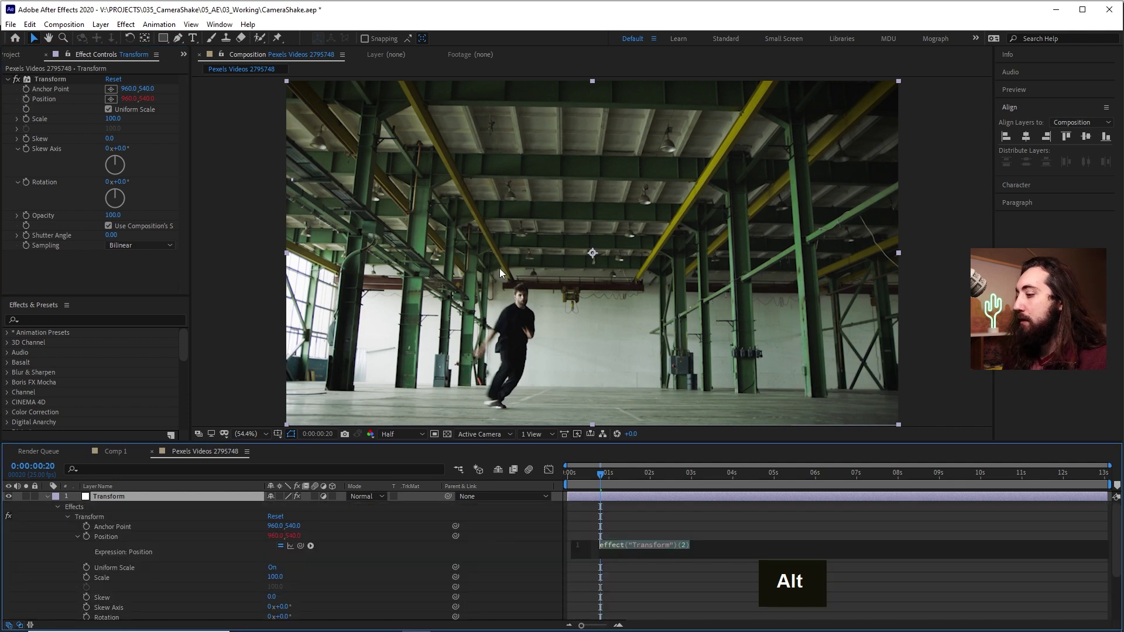
type("wigg")
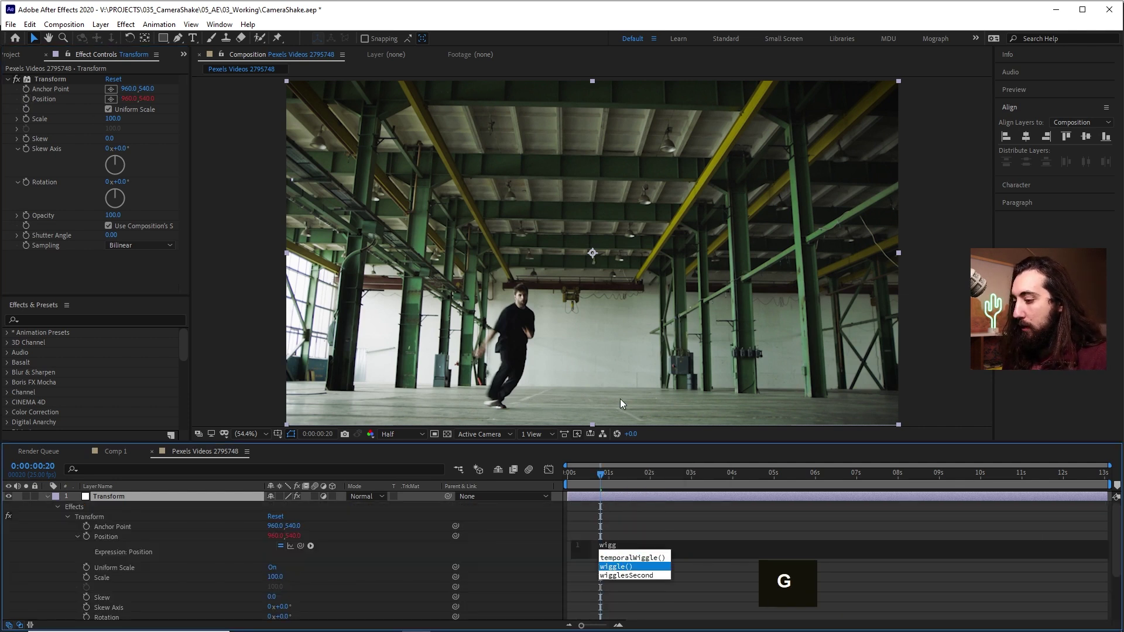
key("Return")
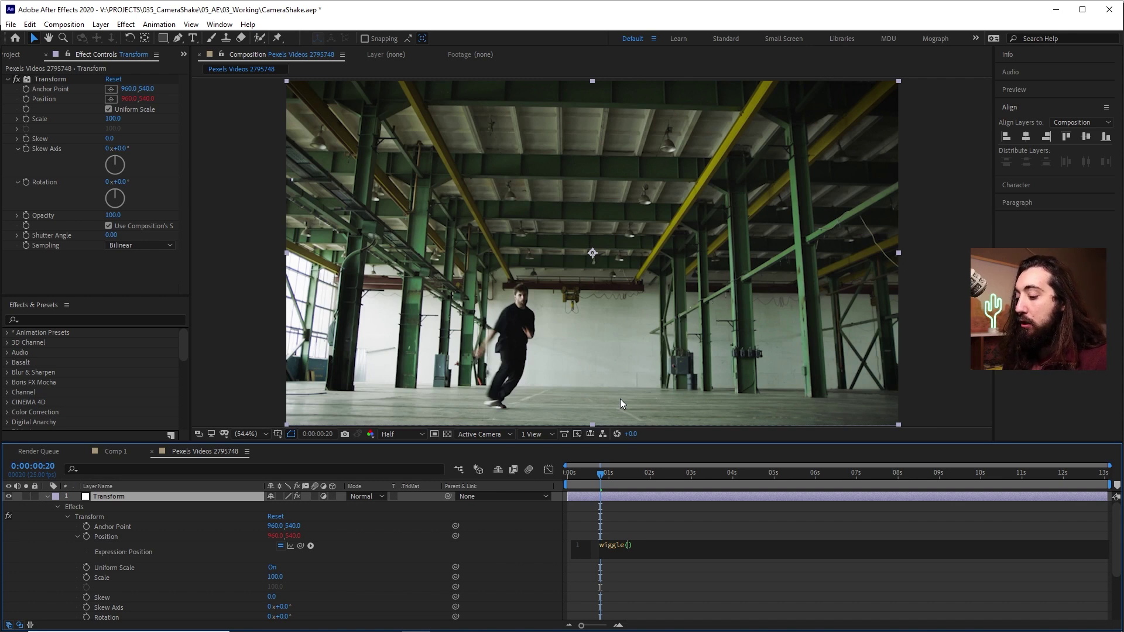
type("2")
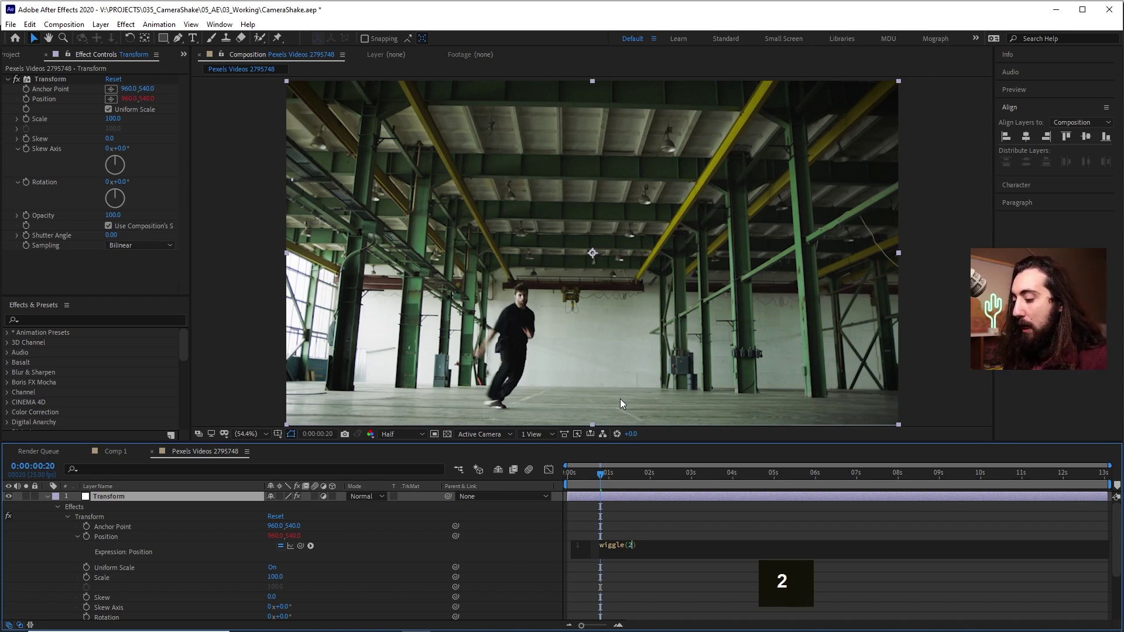
type(",")
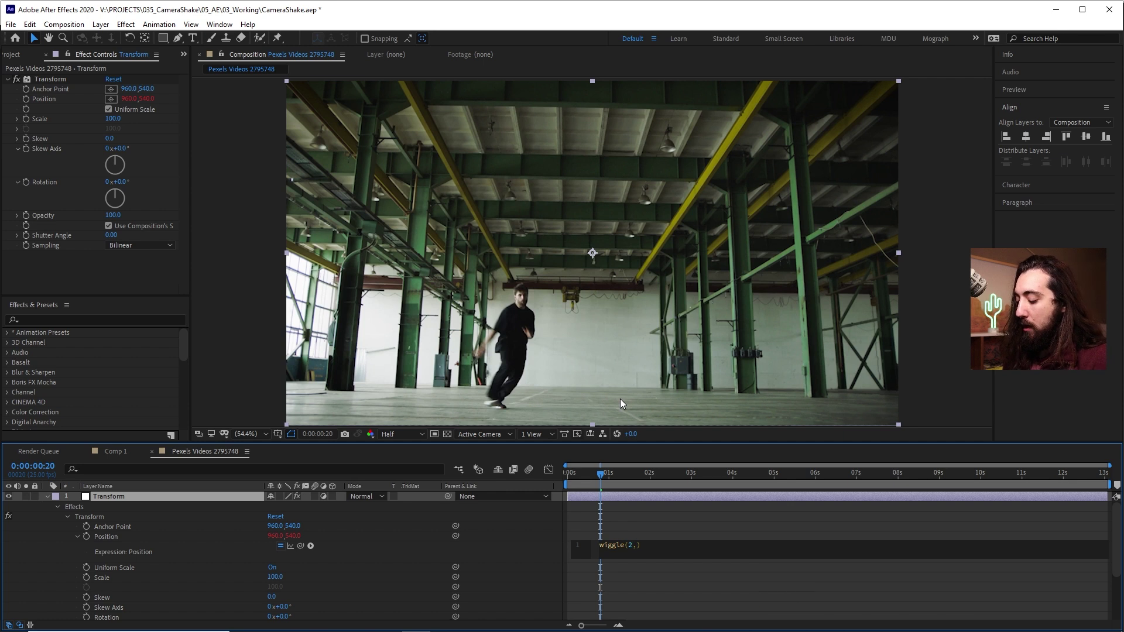
type("50")
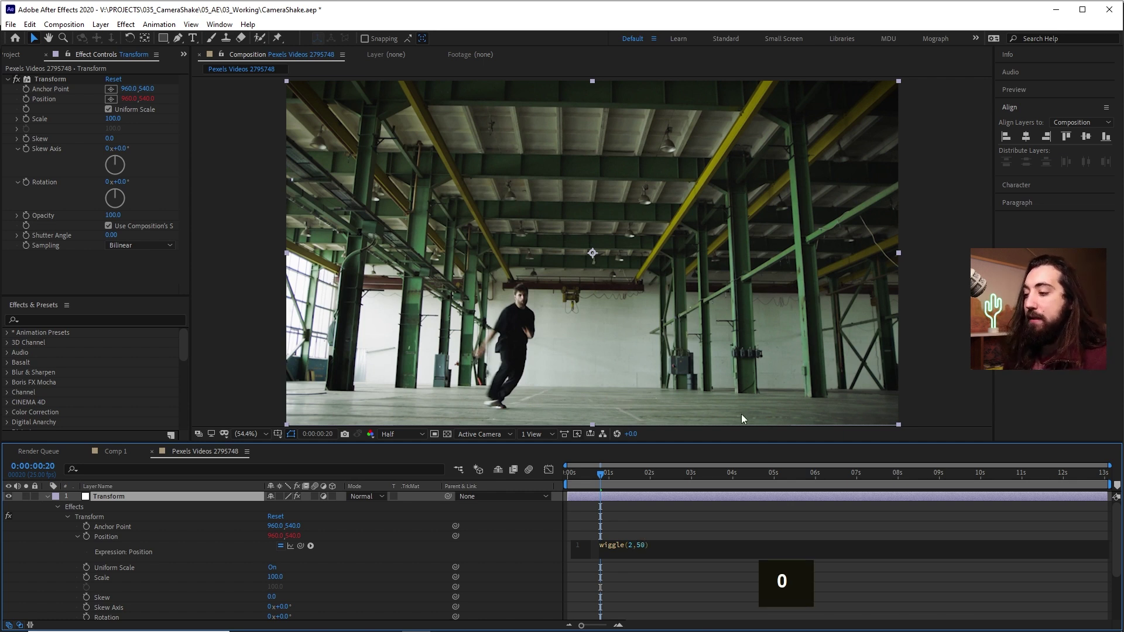
left_click(678, 521)
Step: Preview the shake, briefly trying 116% scale before reverting to 100
key("space")
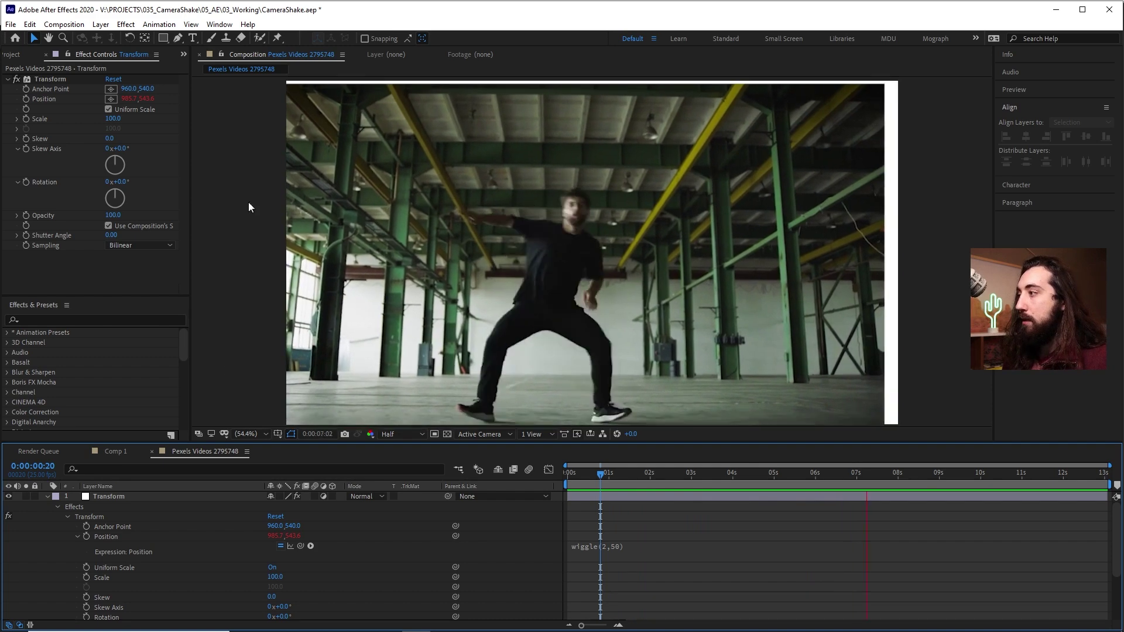
left_click(580, 472)
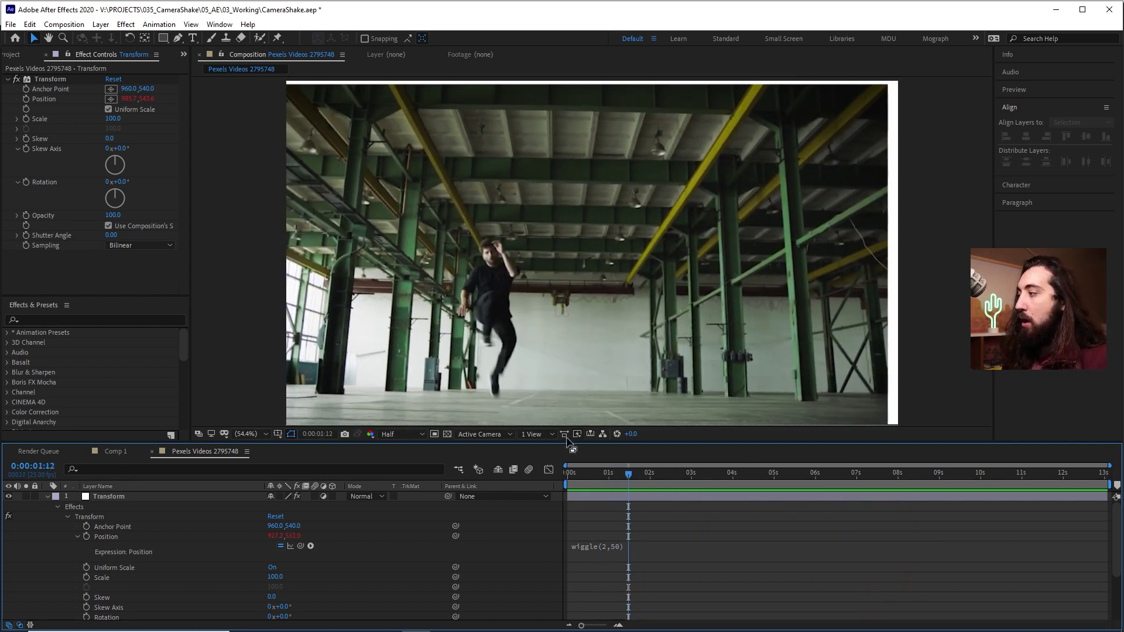
left_click_drag(113, 123, 121, 120)
key("space")
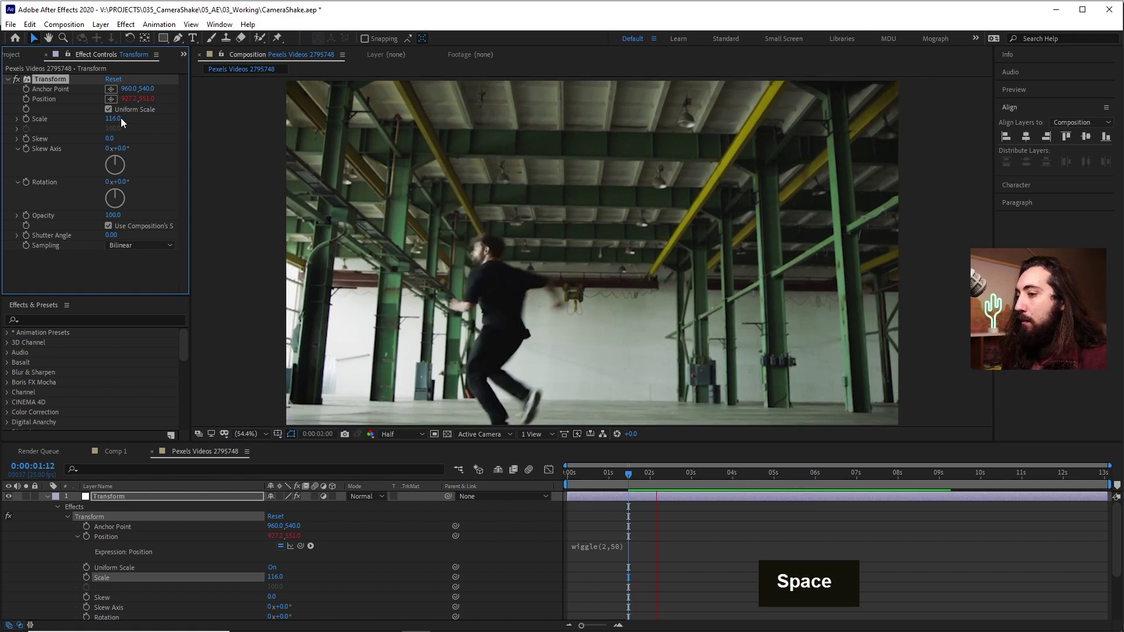
key("space")
key("ctrl+z")
key("space")
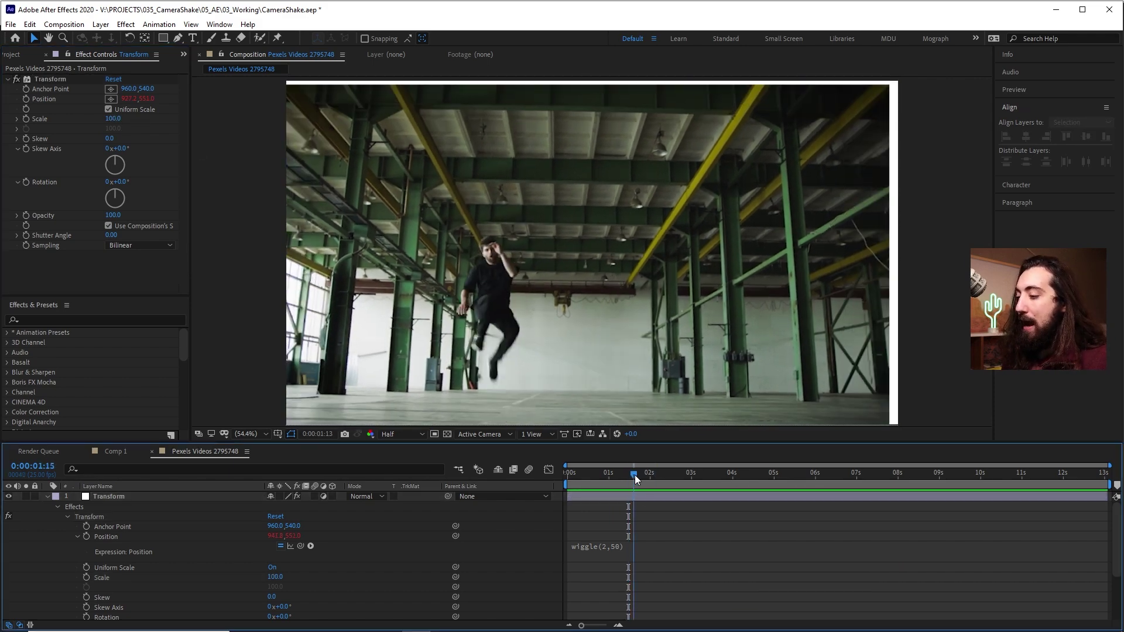
Step: Apply CC RepeTile to the dancer footage layer
left_click(47, 496)
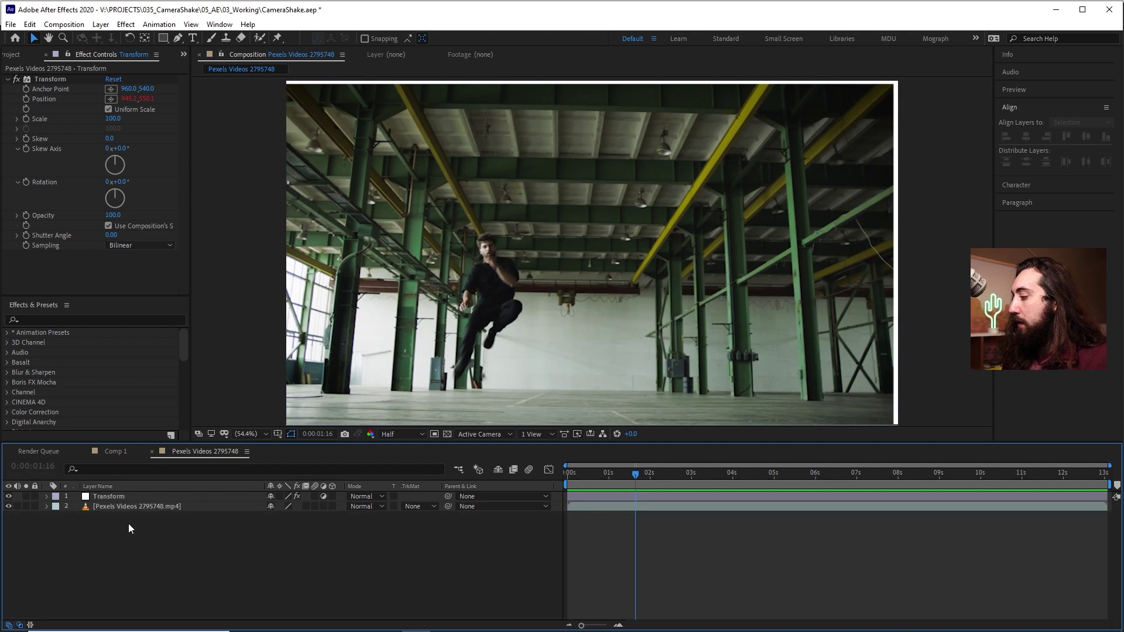
left_click(128, 507)
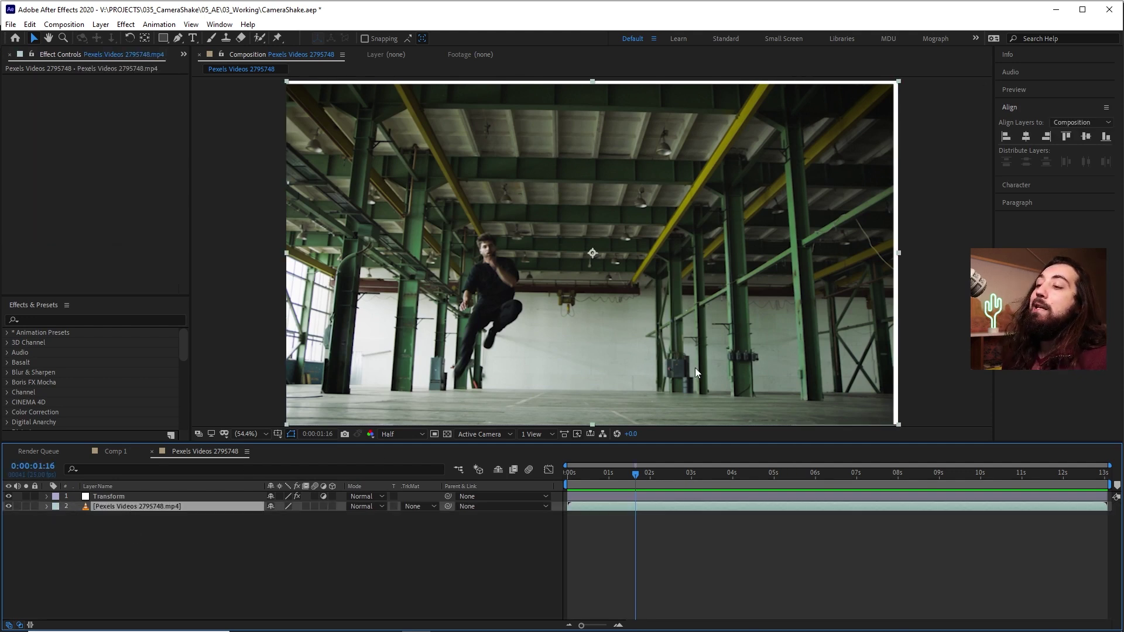
key("ctrl+space")
type("rep")
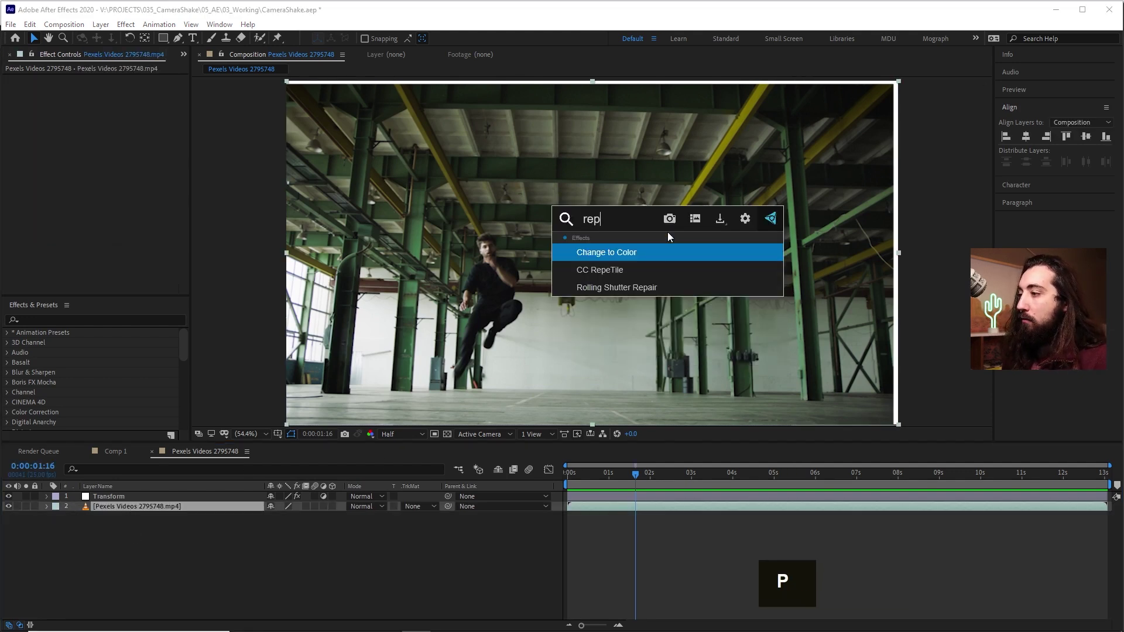
key("Return")
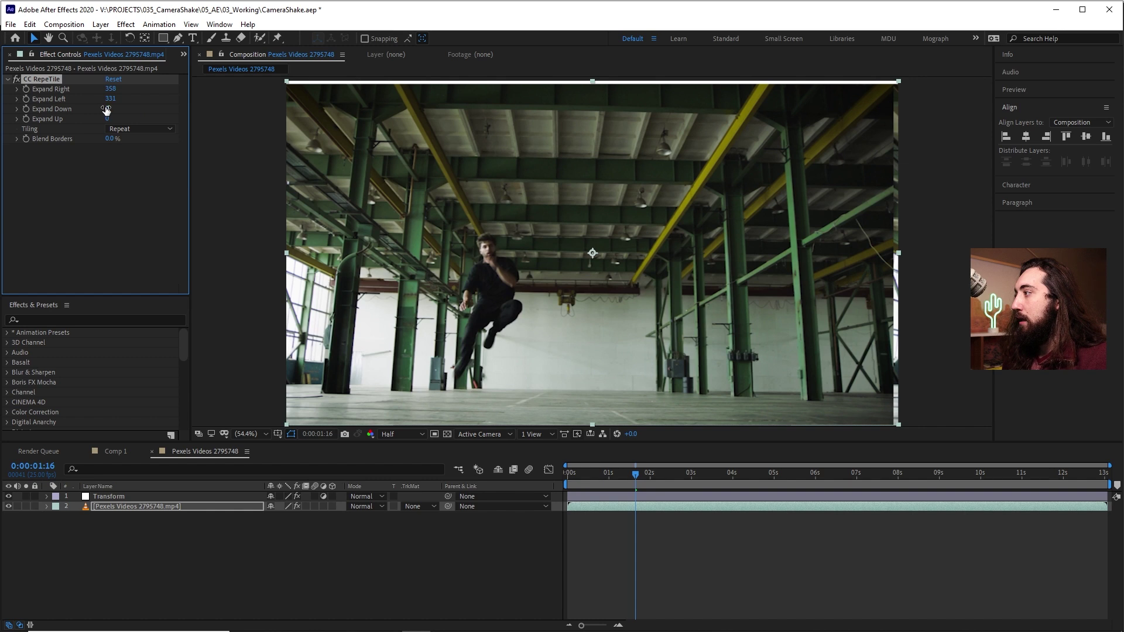
Step: Increase RepeTile's Expand Up, set Tiling to Unfold, and preview the edges
left_click_drag(106, 121, 469, 116)
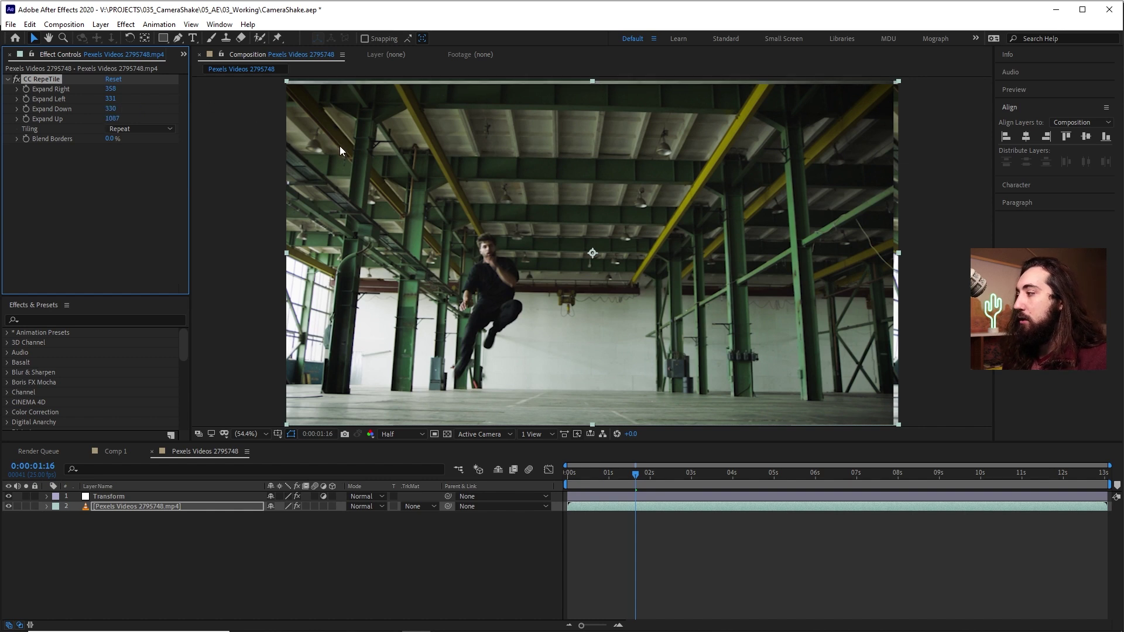
left_click(134, 130)
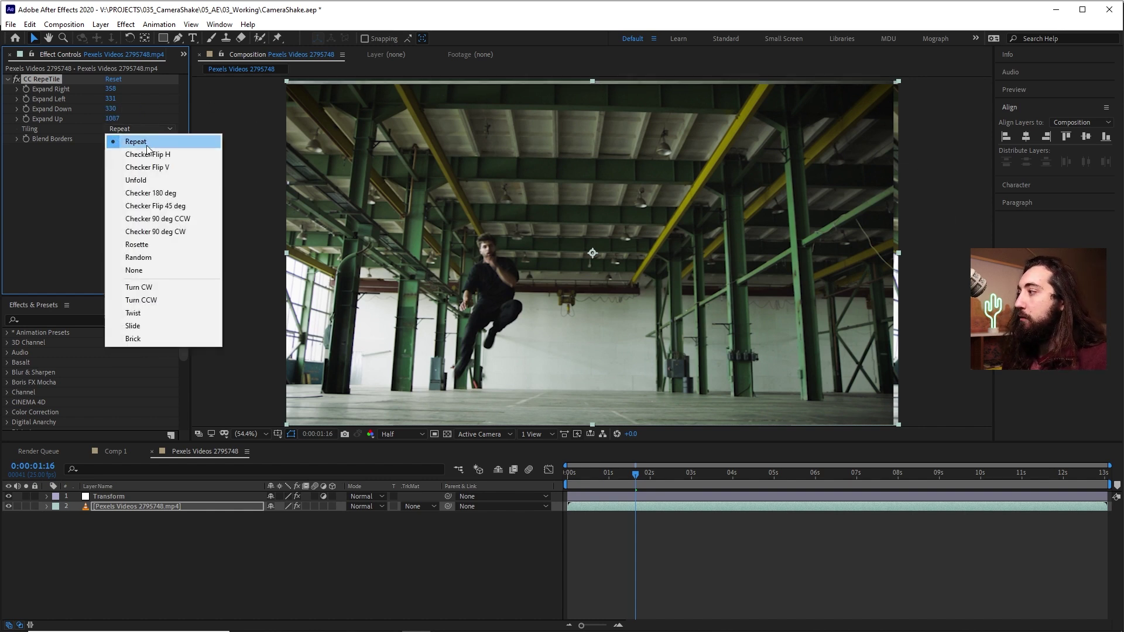
left_click(157, 180)
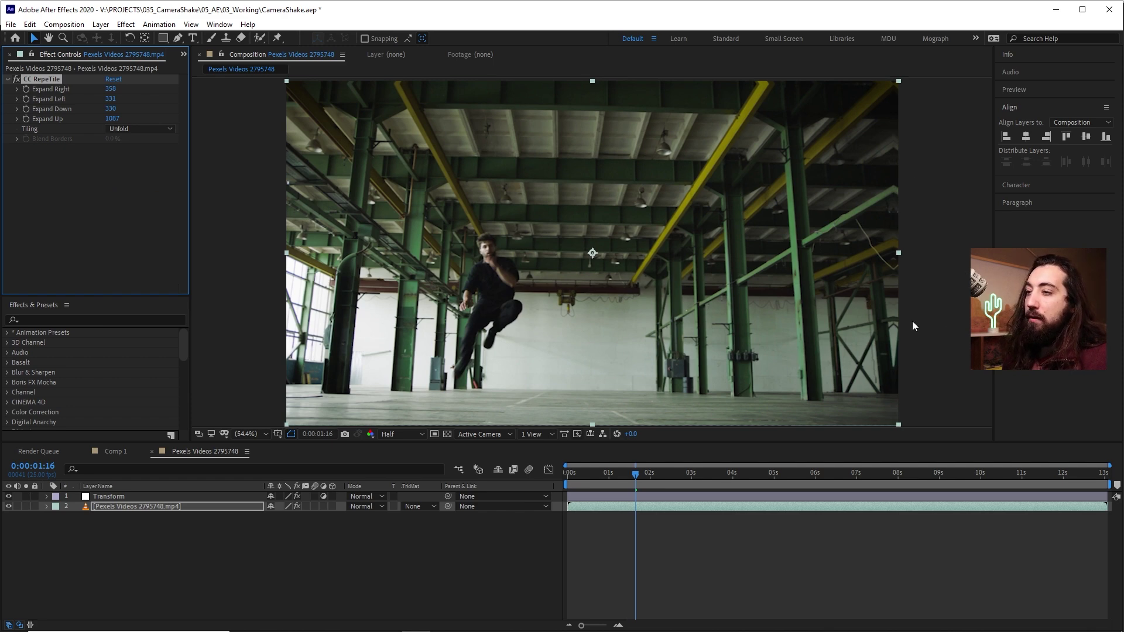
left_click_drag(627, 474, 665, 475)
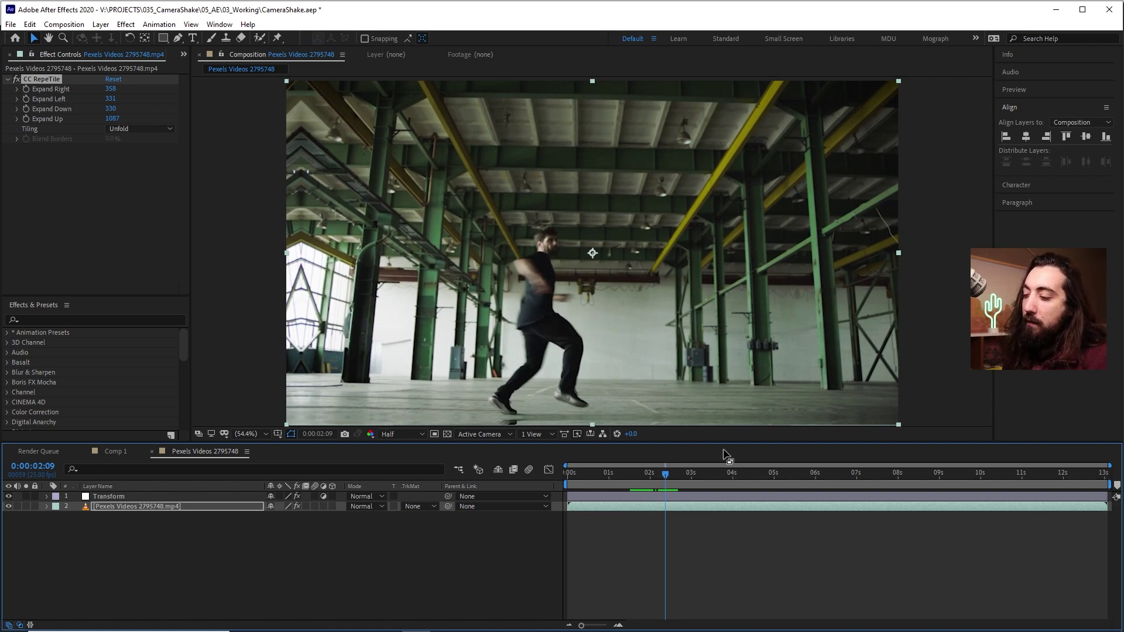
left_click_drag(661, 476, 621, 476)
key("space")
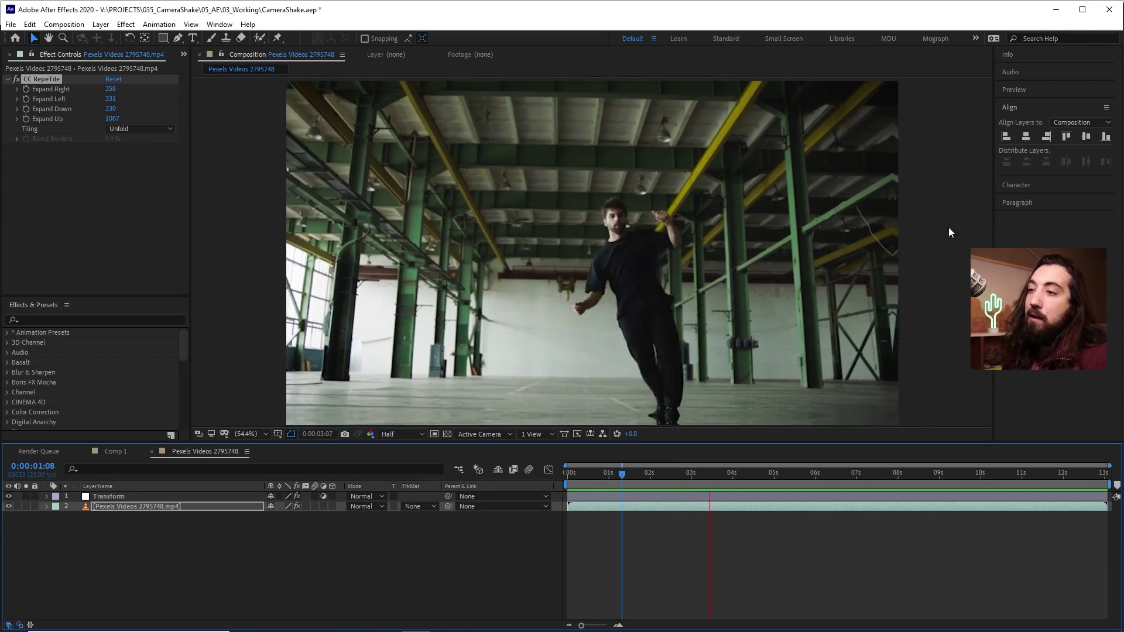
Step: Stop playback around 1:04 and reveal the Transform layer's expression properties
left_click(666, 476)
left_click_drag(665, 475, 615, 476)
key("ctrl+Up")
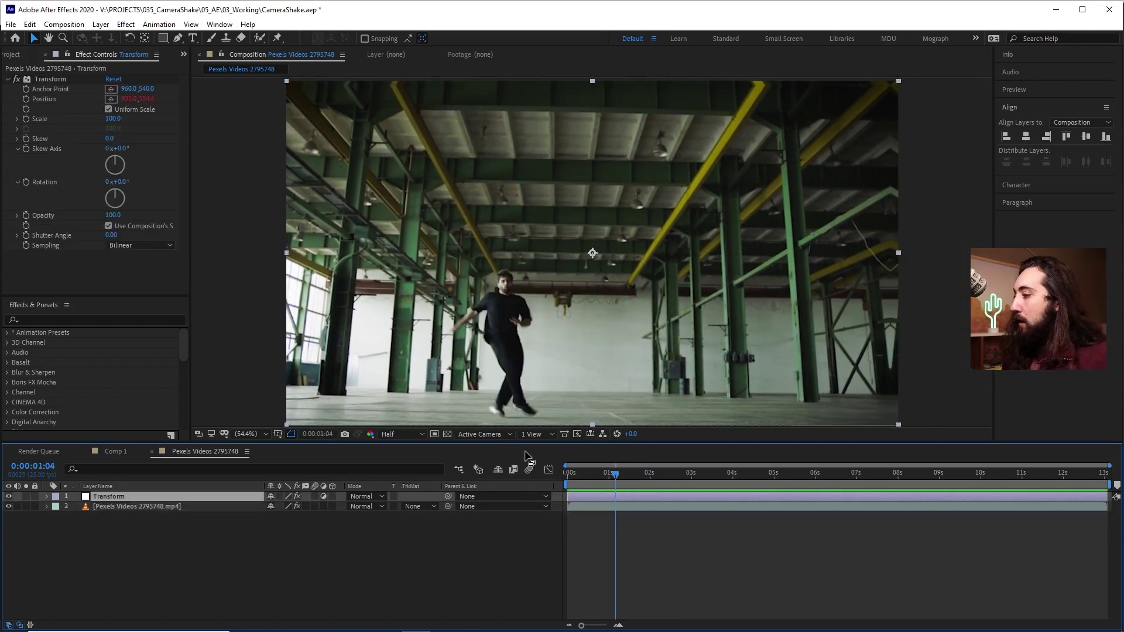
key("Page_Down")
key("Page_Down")
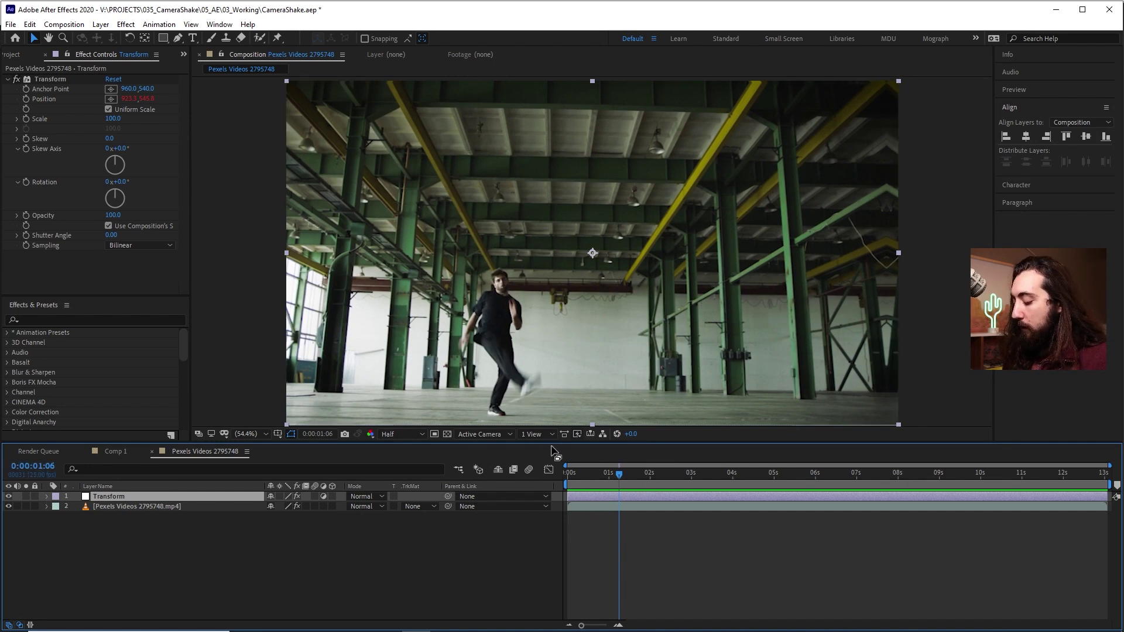
key("e")
key("e")
key("e")
key("e")
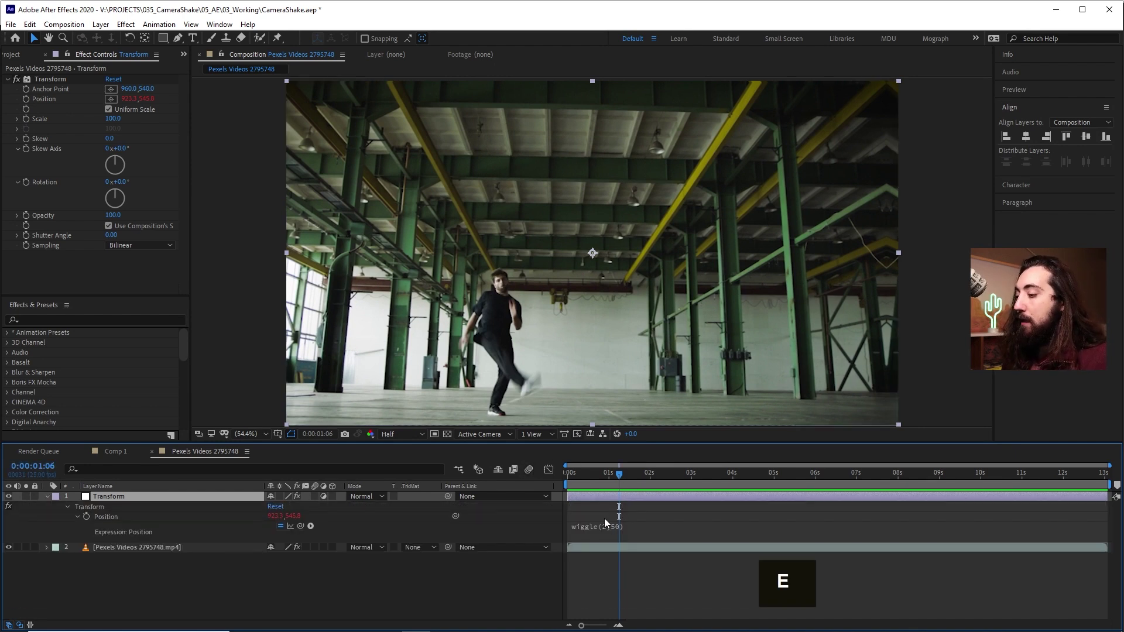
left_click(604, 516)
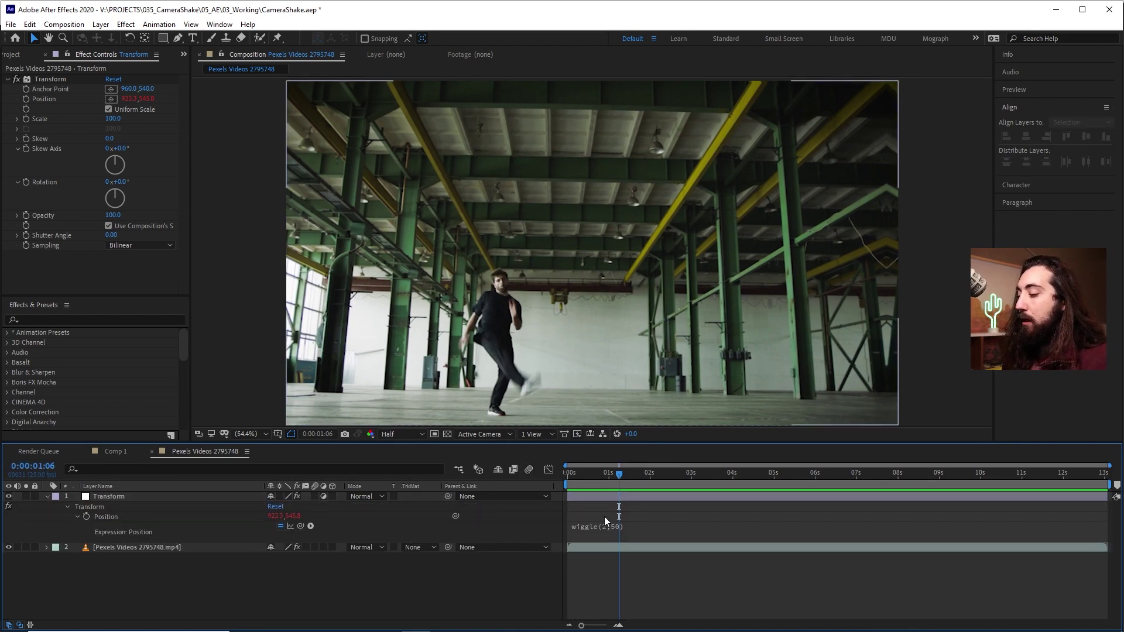
Step: Copy only the wiggle(2,50) expression from Position and show the full Transform effect properties
right_click(115, 517)
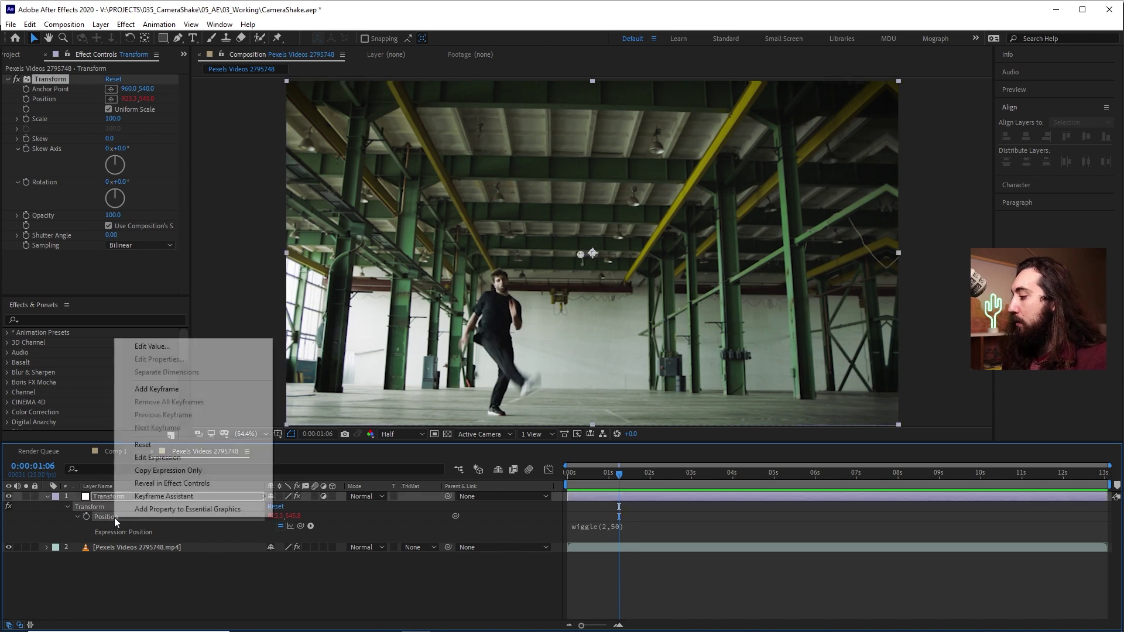
left_click(188, 470)
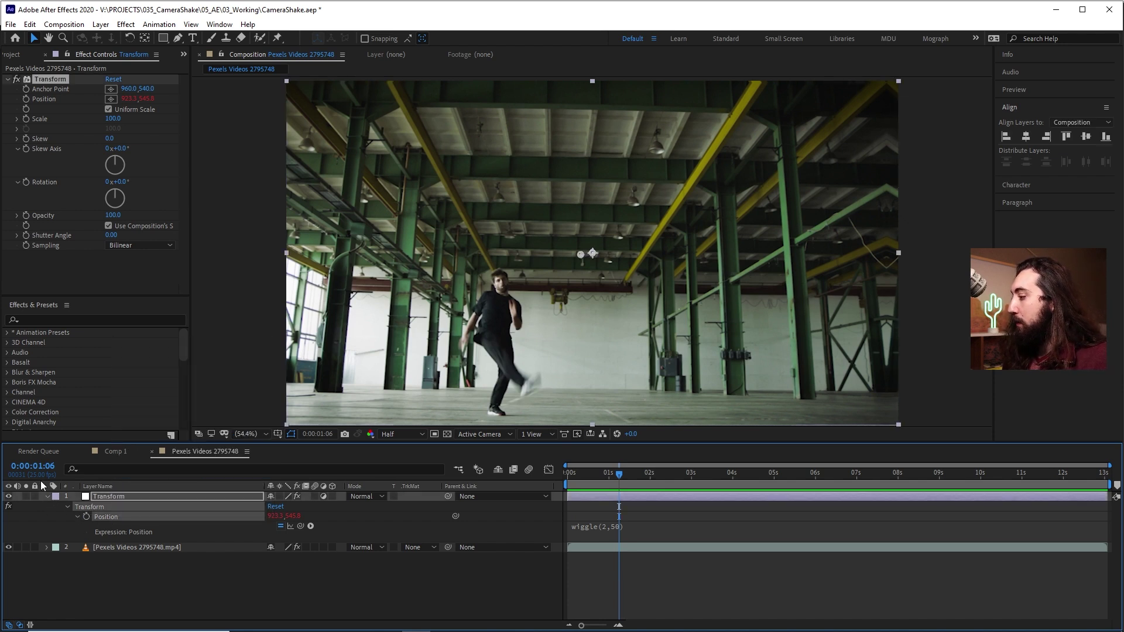
left_click(66, 507)
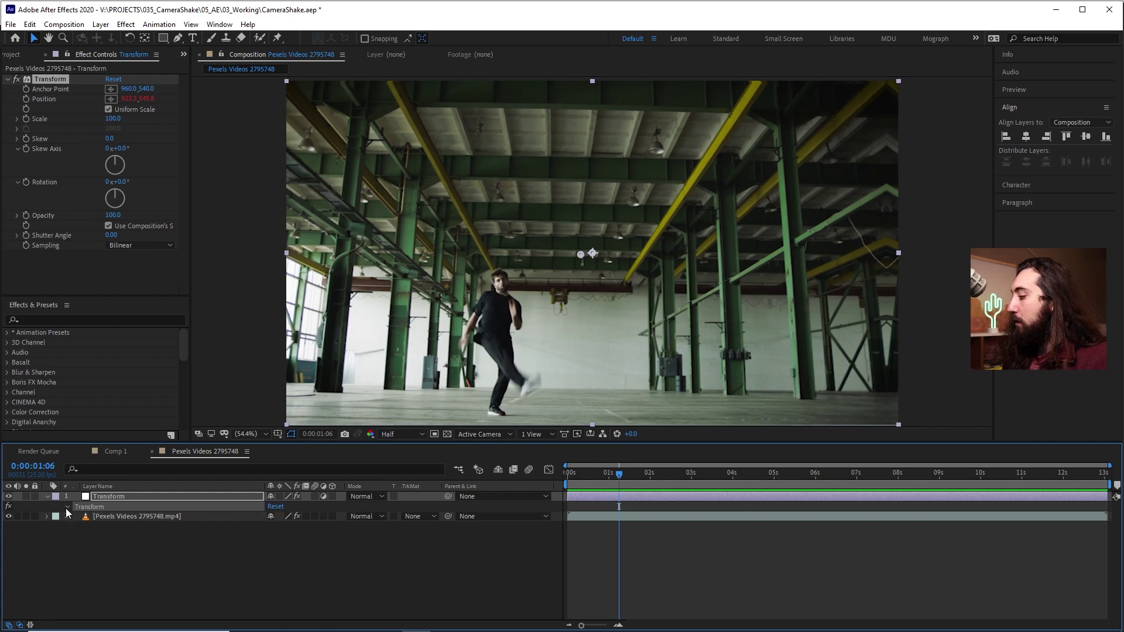
left_click(68, 507)
scroll(116, 555, "down", 1)
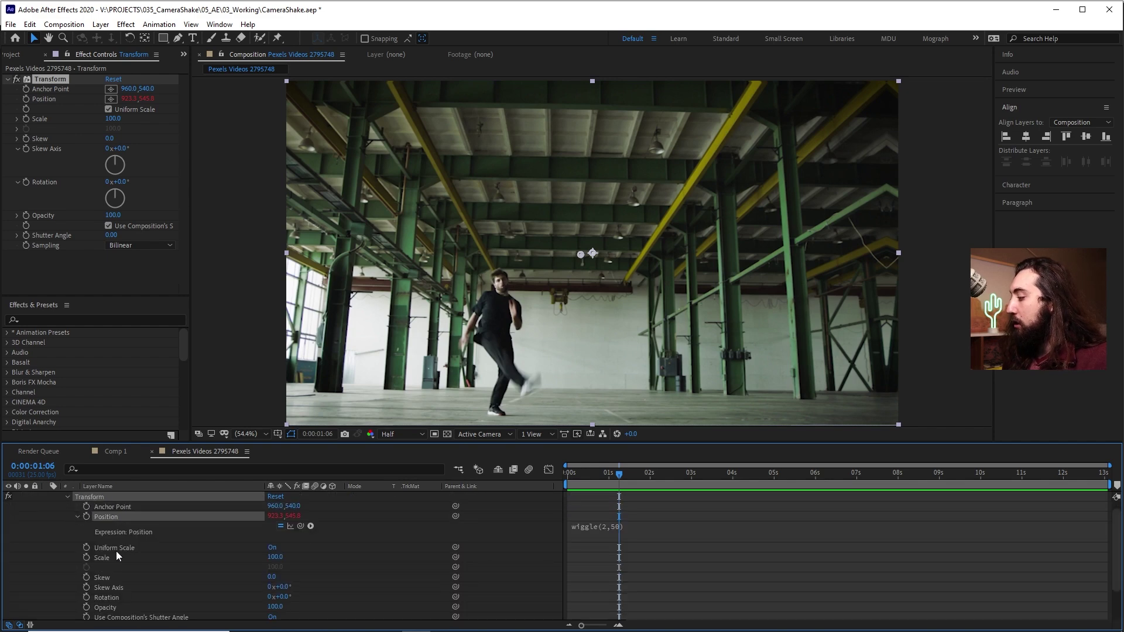
Step: Paste the wiggle expression onto the Transform effect's Rotation and preview it
left_click(118, 598)
key("ctrl+v")
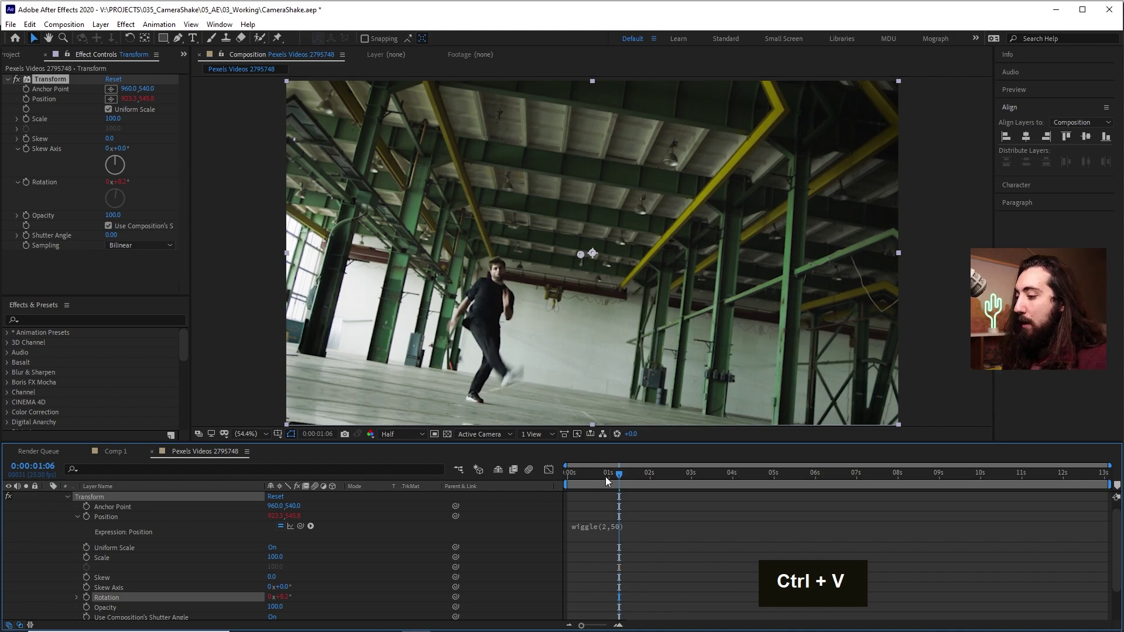
key("space")
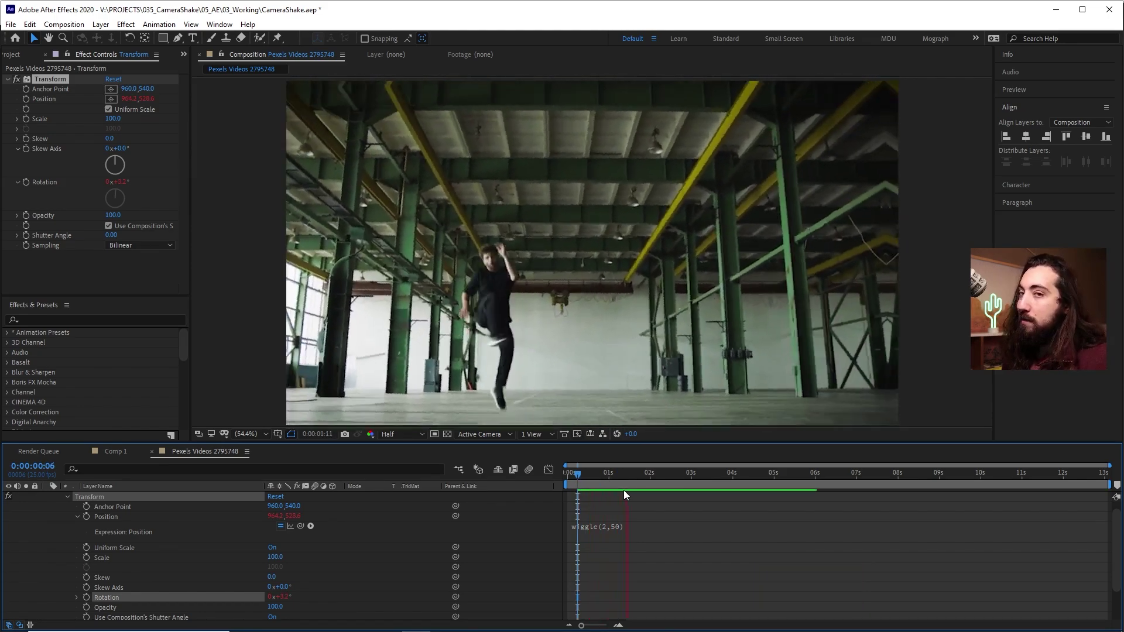
left_click(629, 473)
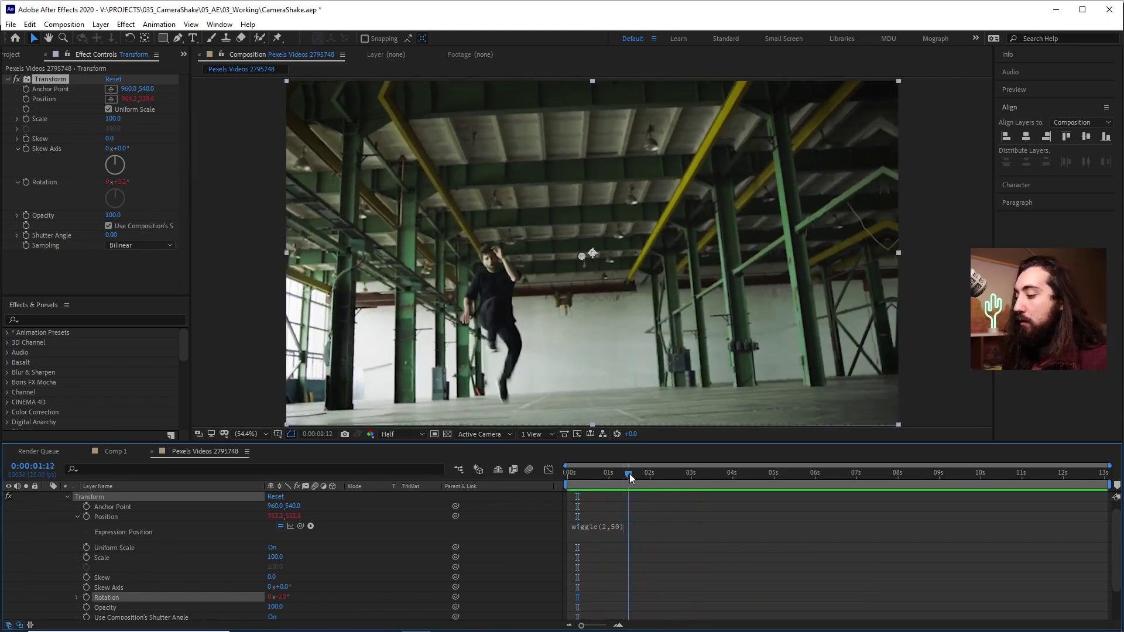
Step: Change the Rotation expression to wiggle(2,25) and preview the gentler shake
type("wiggle(2,50)")
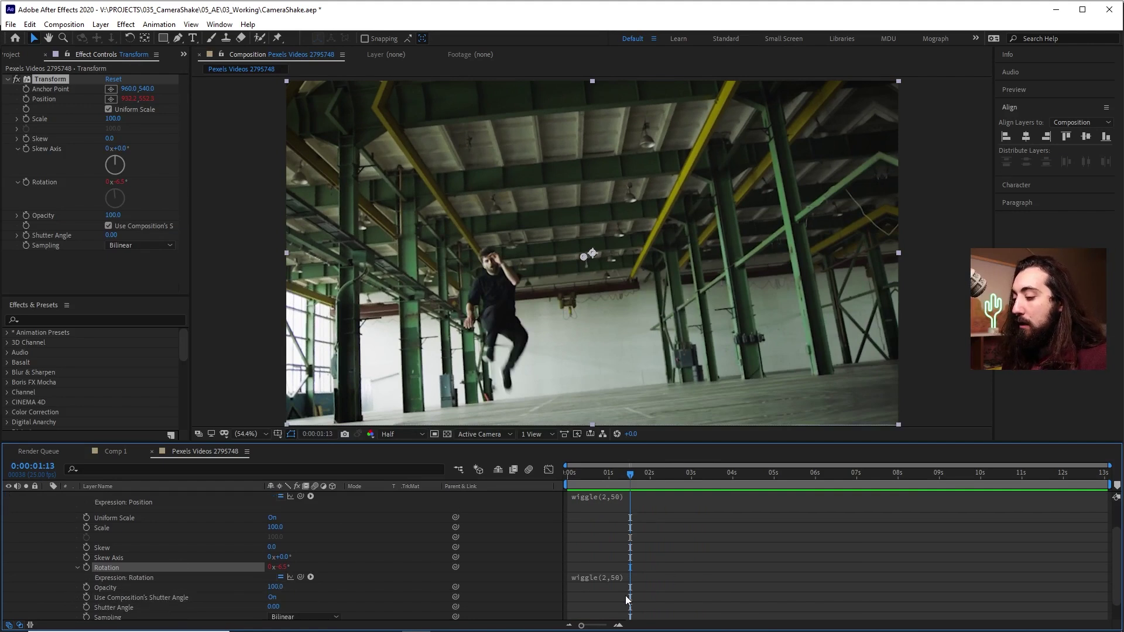
left_click(619, 578)
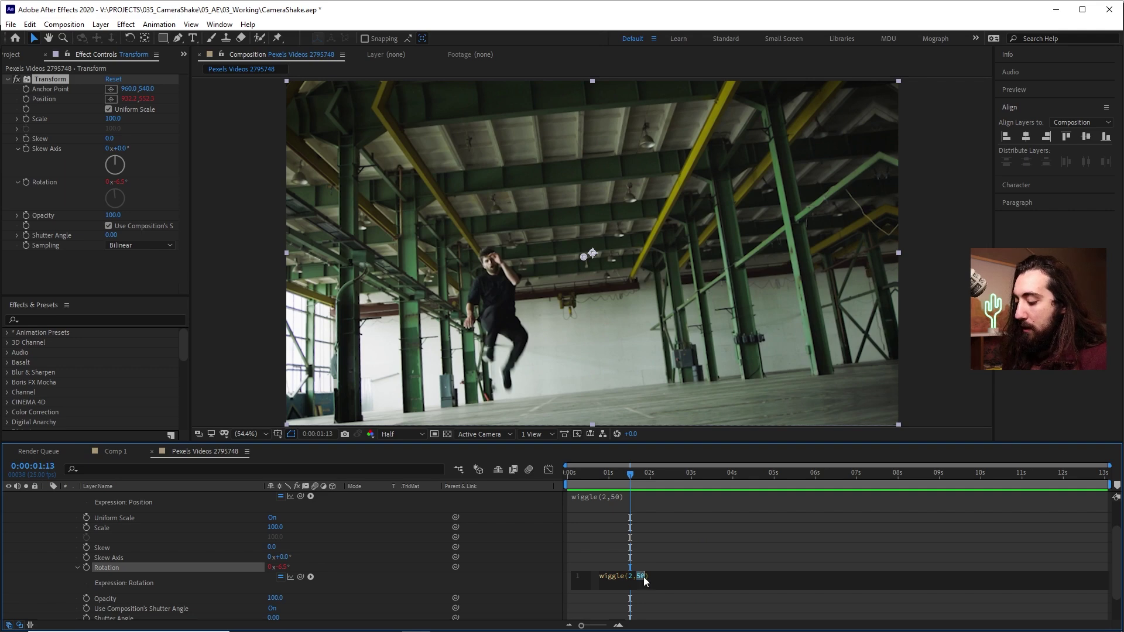
type("25")
left_click(665, 539)
key("space")
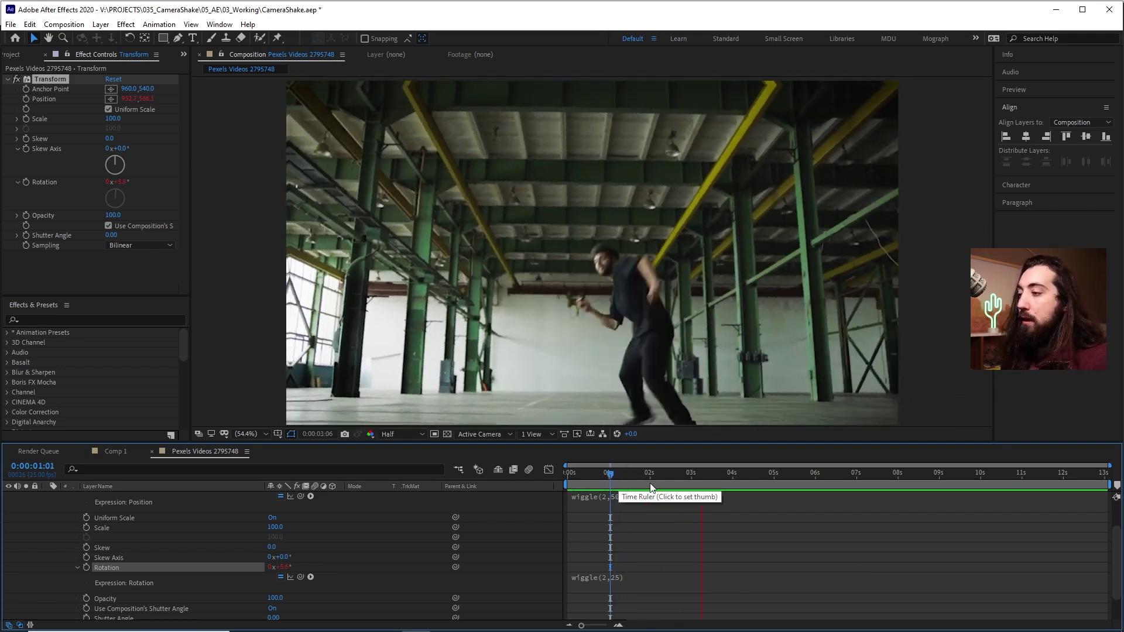
left_click(631, 479)
scroll(307, 517, "down", 2)
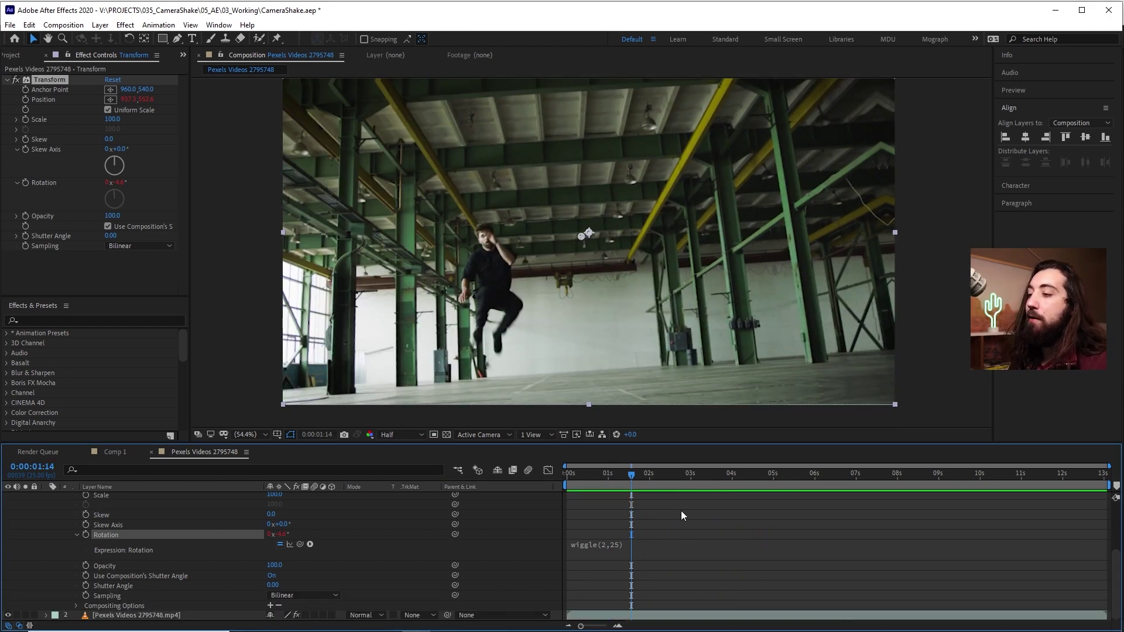
scroll(643, 504, "up", 3)
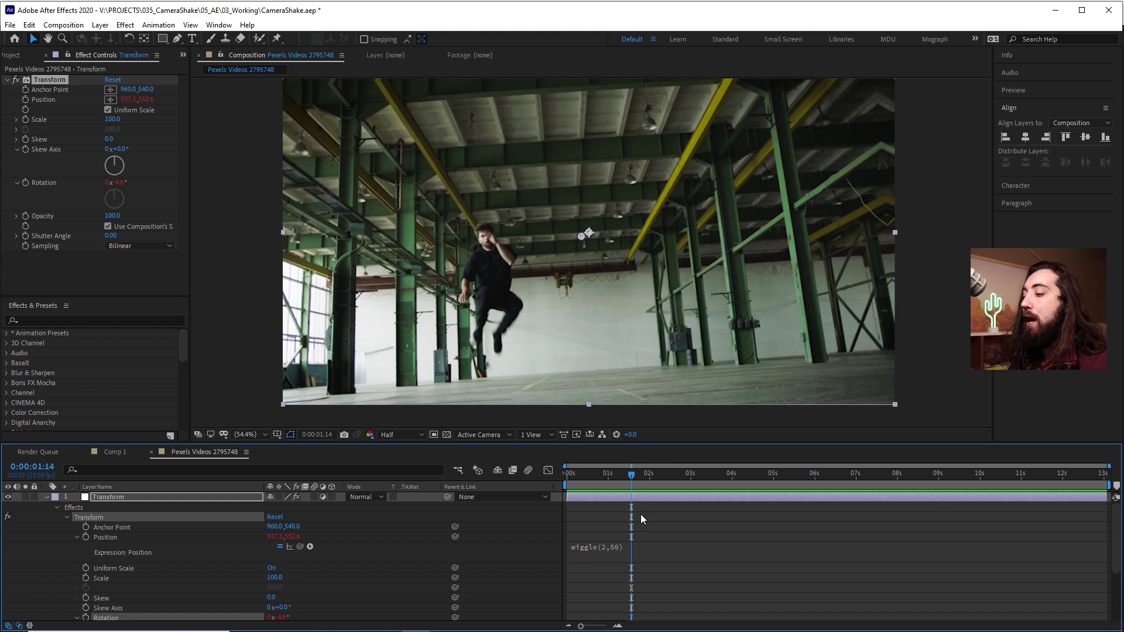
Step: Collapse the layer properties and add a new Null Object layer
key("u")
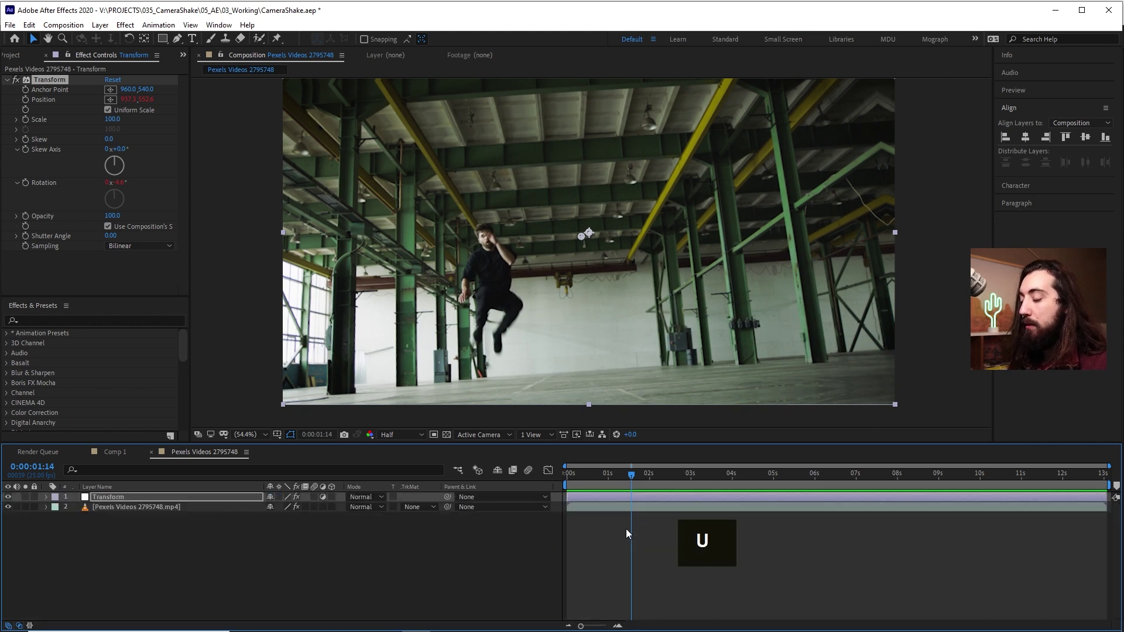
right_click(601, 540)
mouse_move(652, 411)
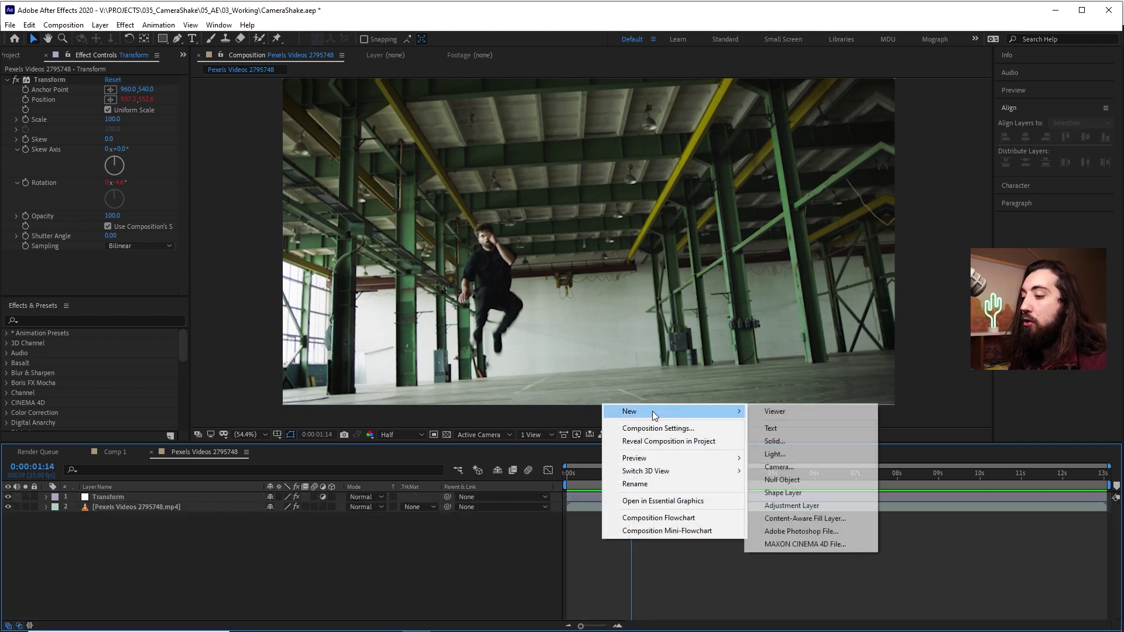
left_click(830, 478)
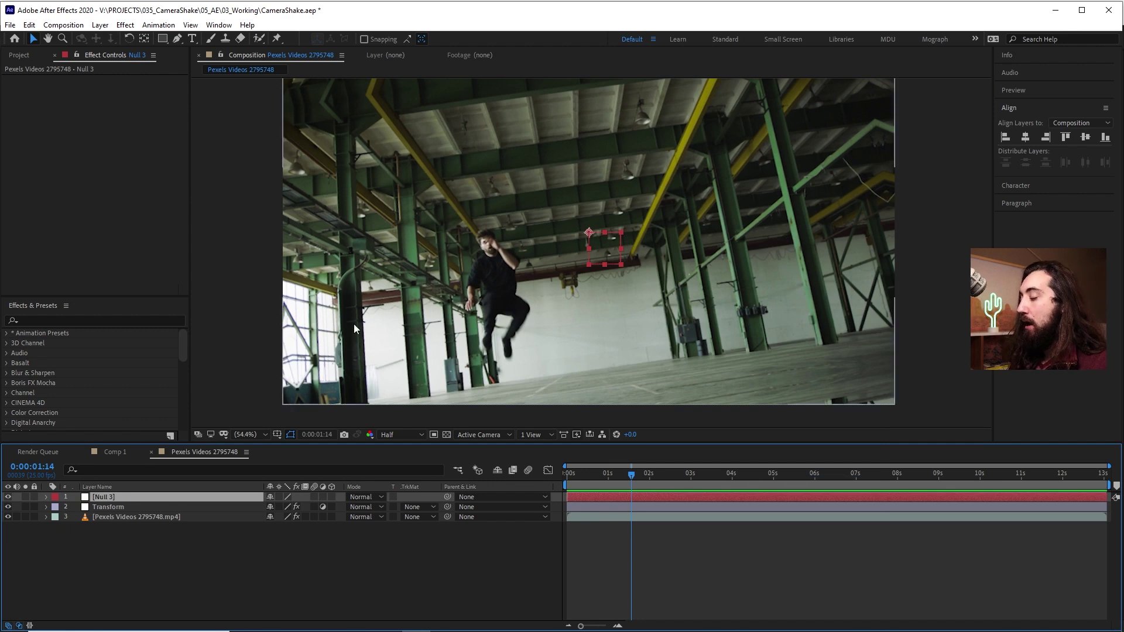
Step: Apply a Slider Control to the null and duplicate it
key("ctrl+space")
type("slide")
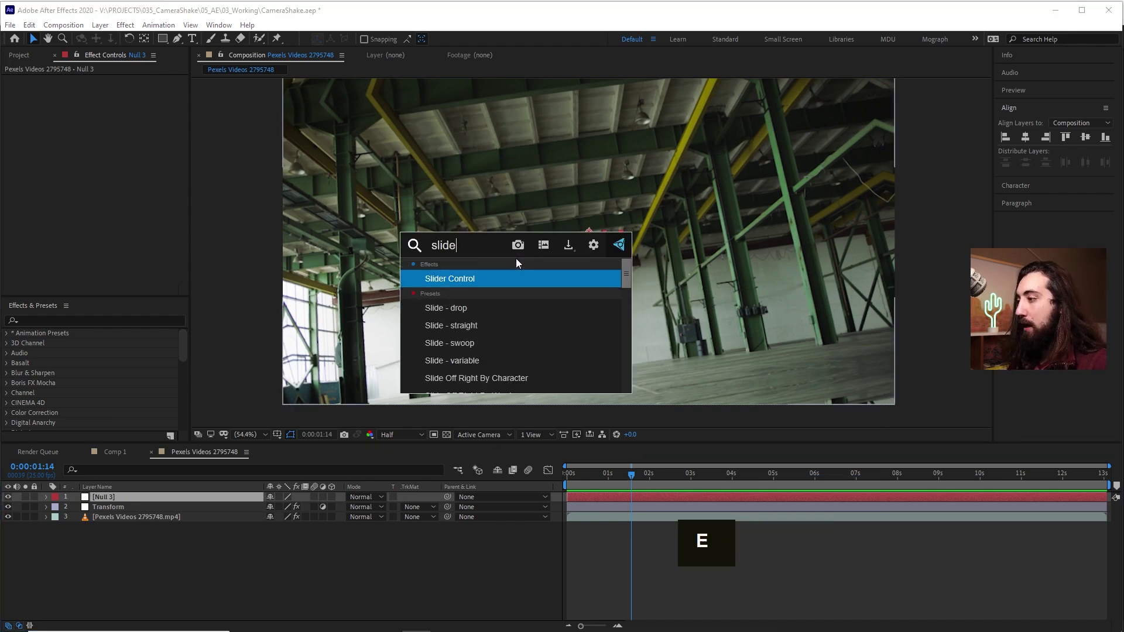
key("Return")
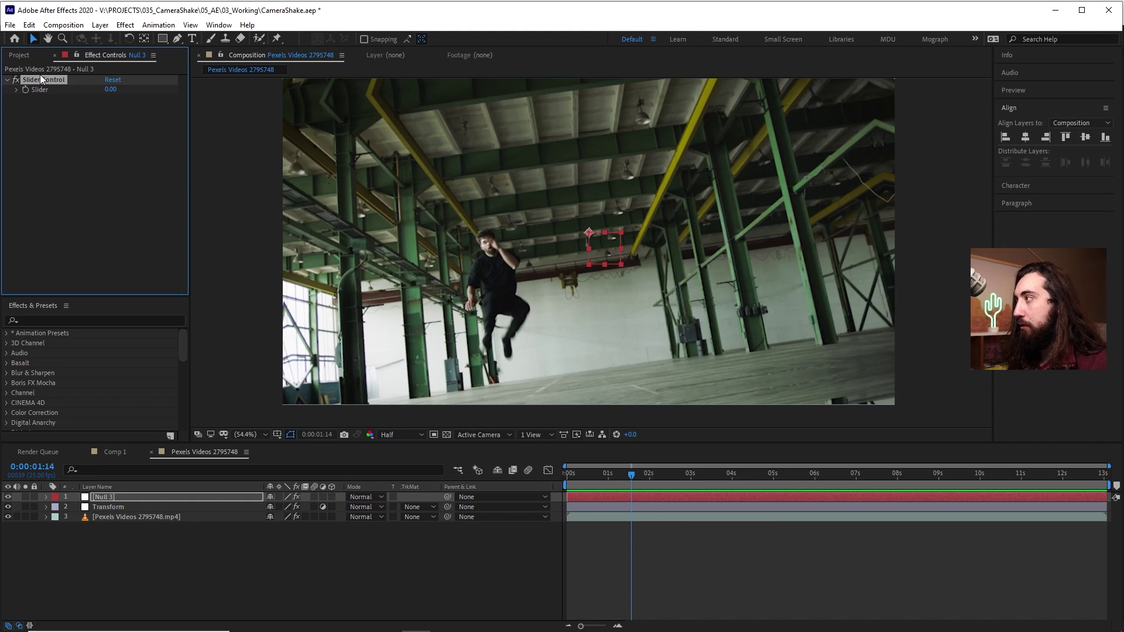
key("ctrl+d")
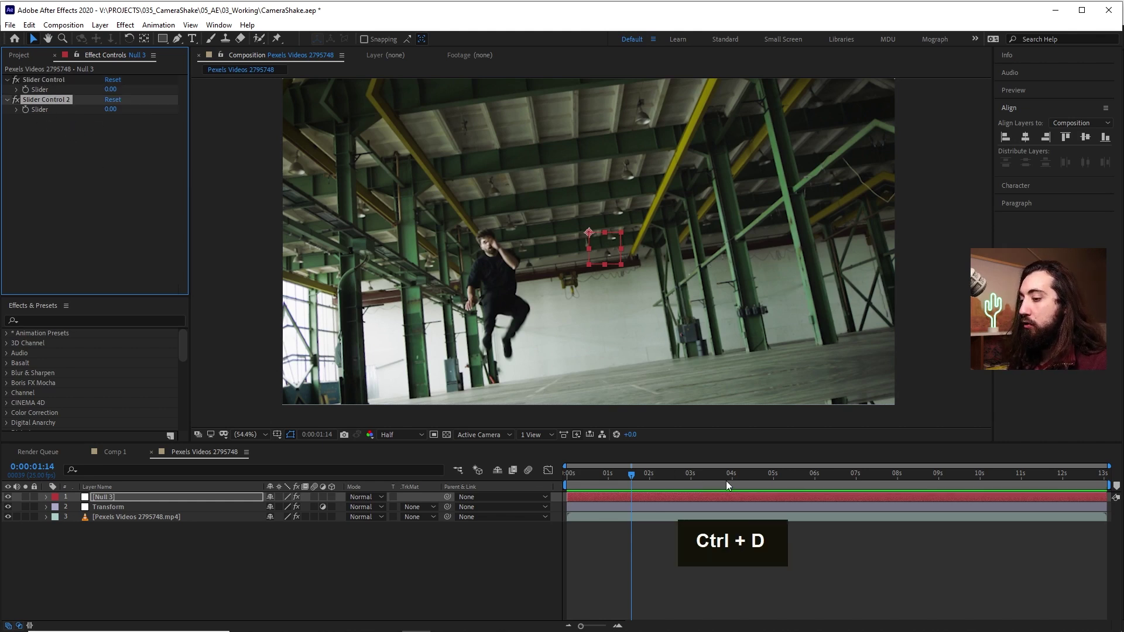
Step: Rename the two slider controls to Frequency and Amplitude
left_click(57, 81)
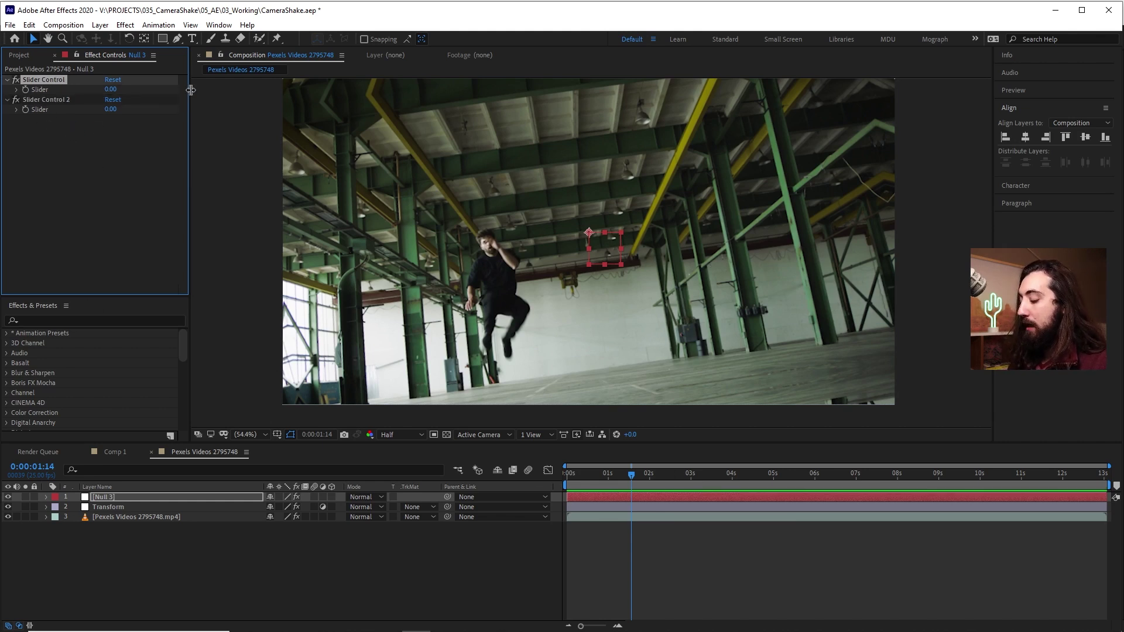
key("Return")
type("Frequ")
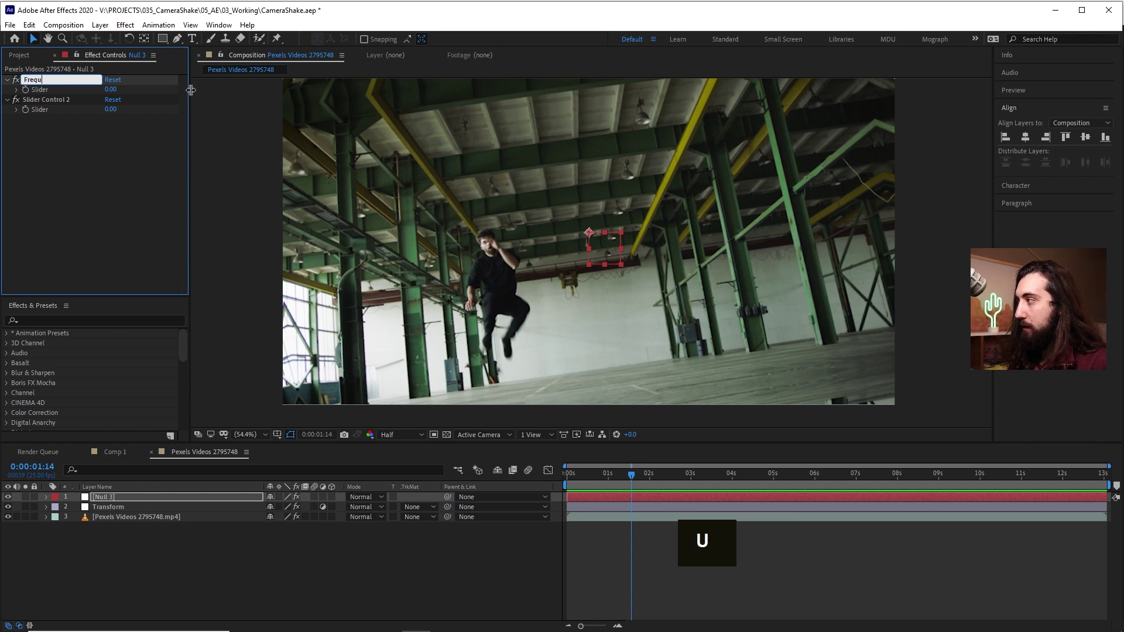
type("ency")
key("Return")
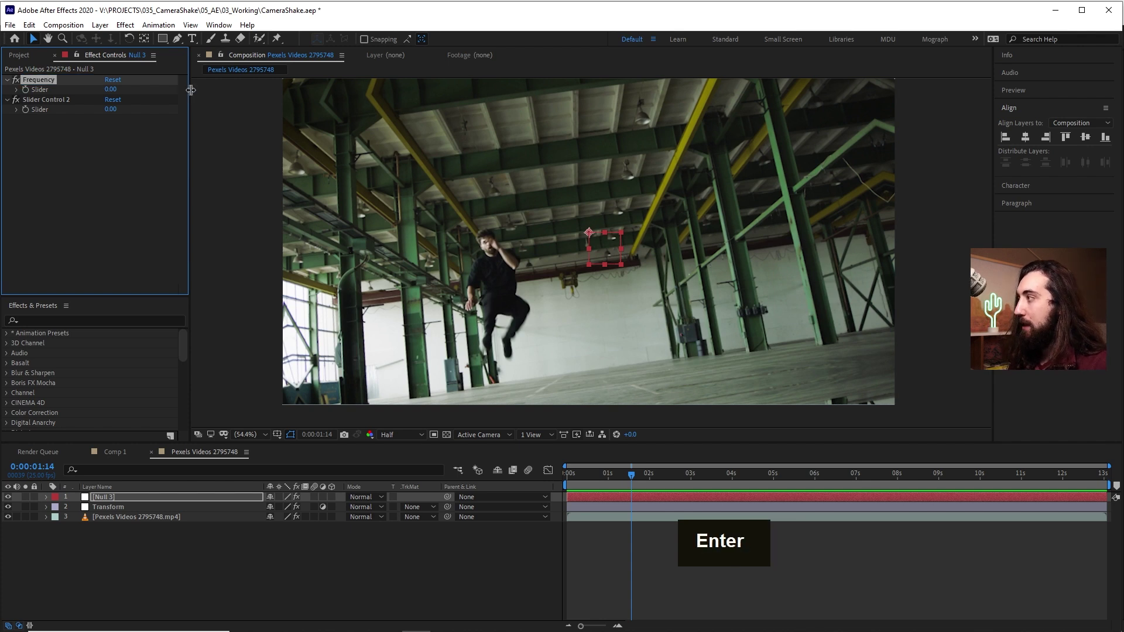
left_click(63, 98)
key("Return")
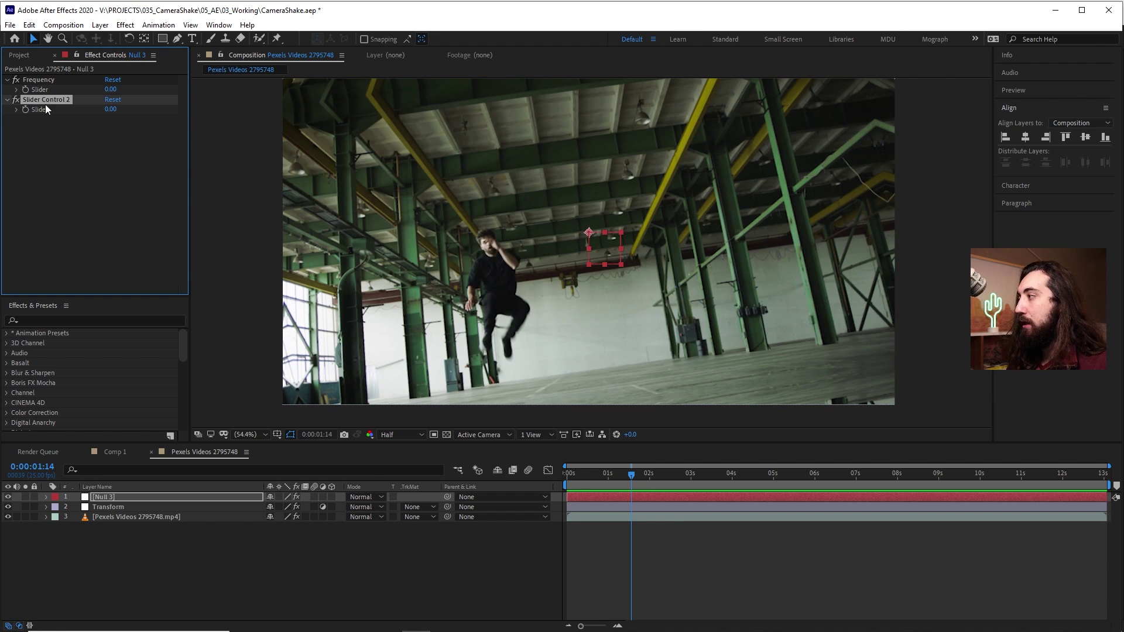
key("Return")
type("Ampli")
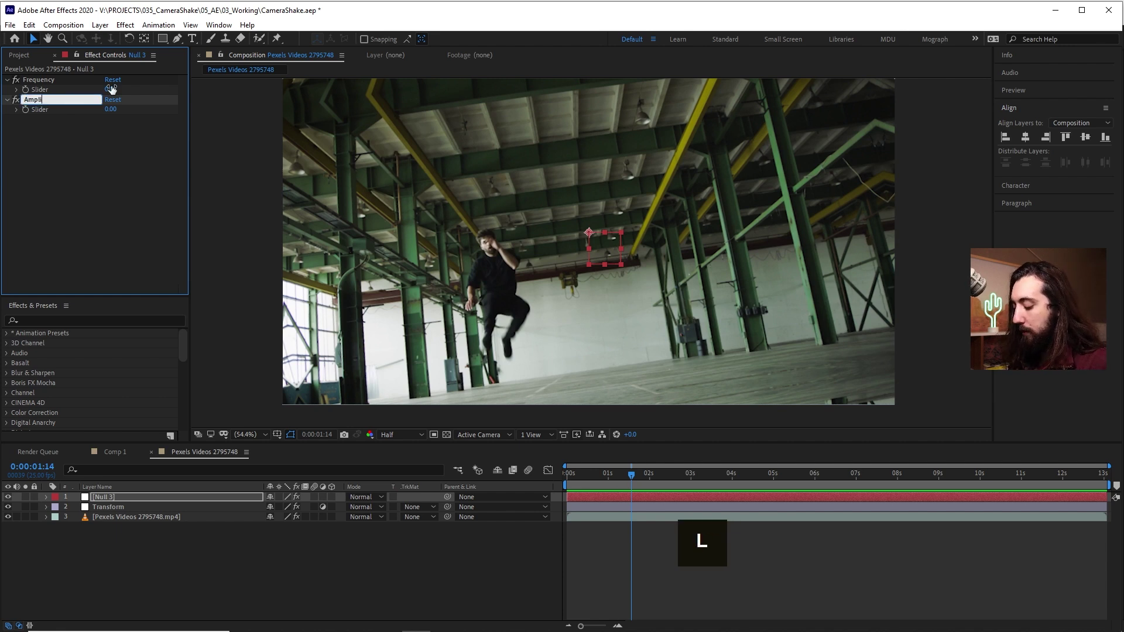
type("tude")
key("Return")
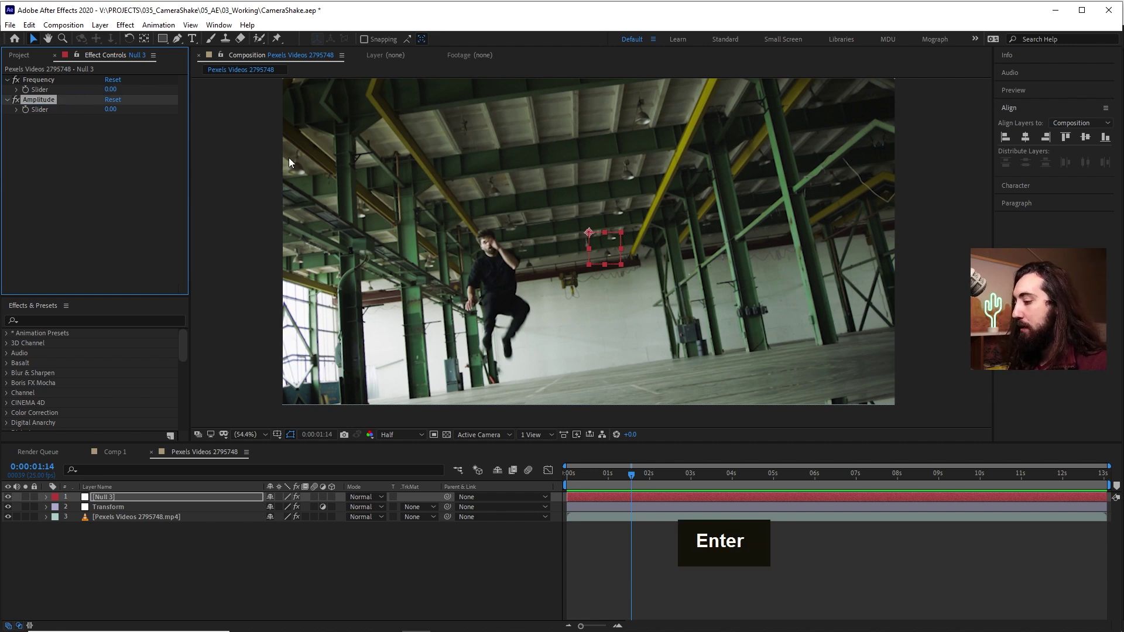
Step: Rename the null layer to 'Control'
left_click(117, 498)
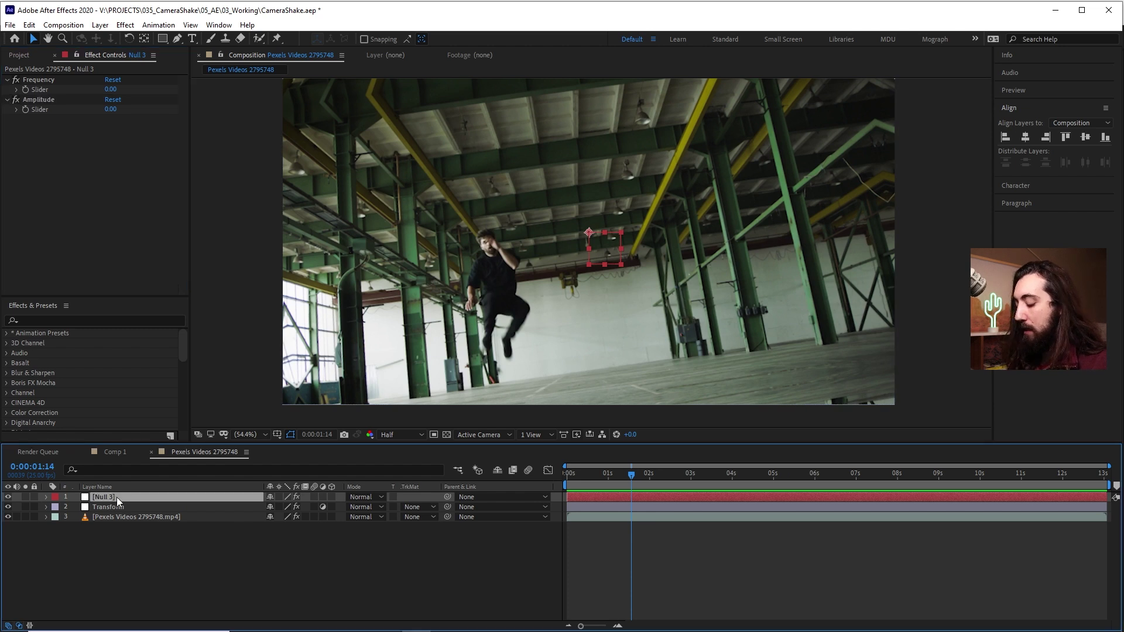
key("Return")
type("Control")
key("Return")
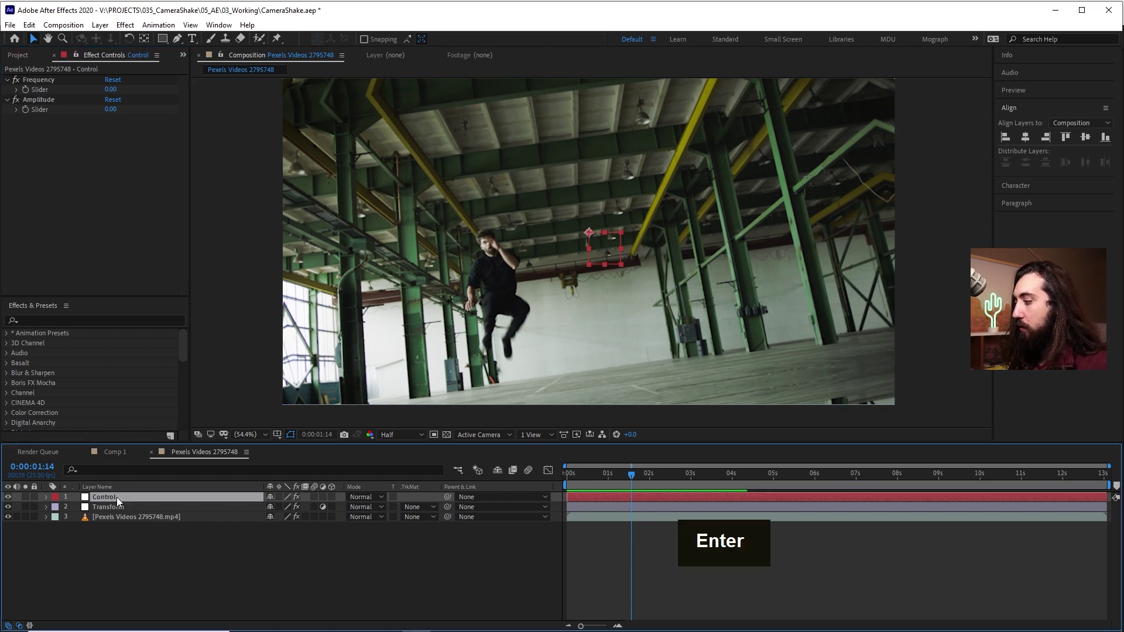
Step: Lock the Effect Controls panel on the Control layer's sliders, then select the Transform layer
left_click(121, 508)
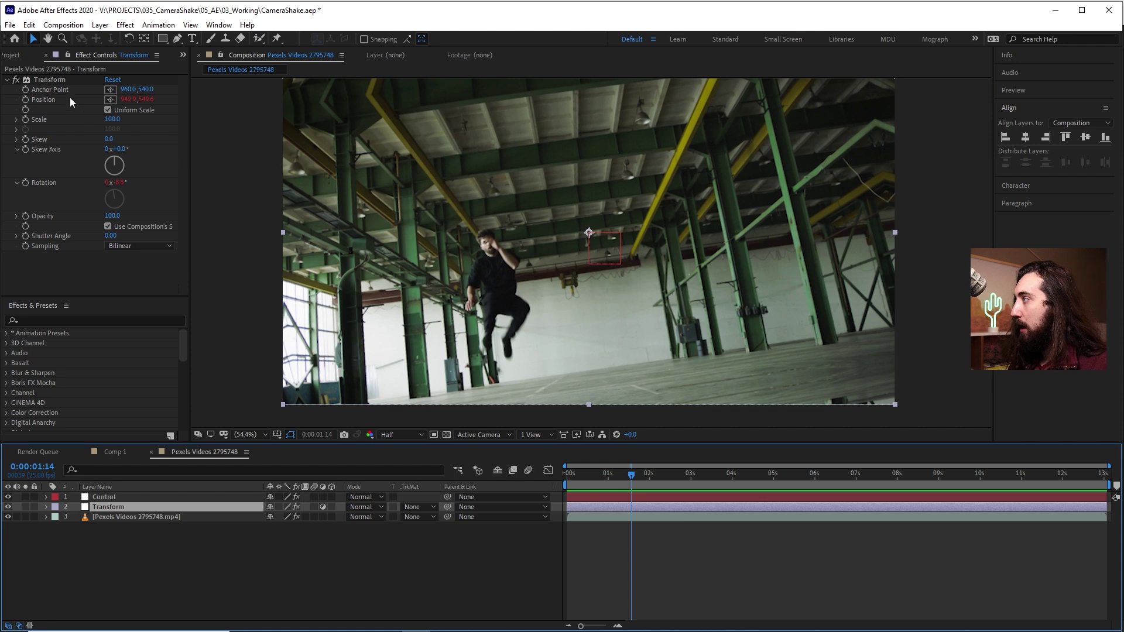
left_click(119, 497)
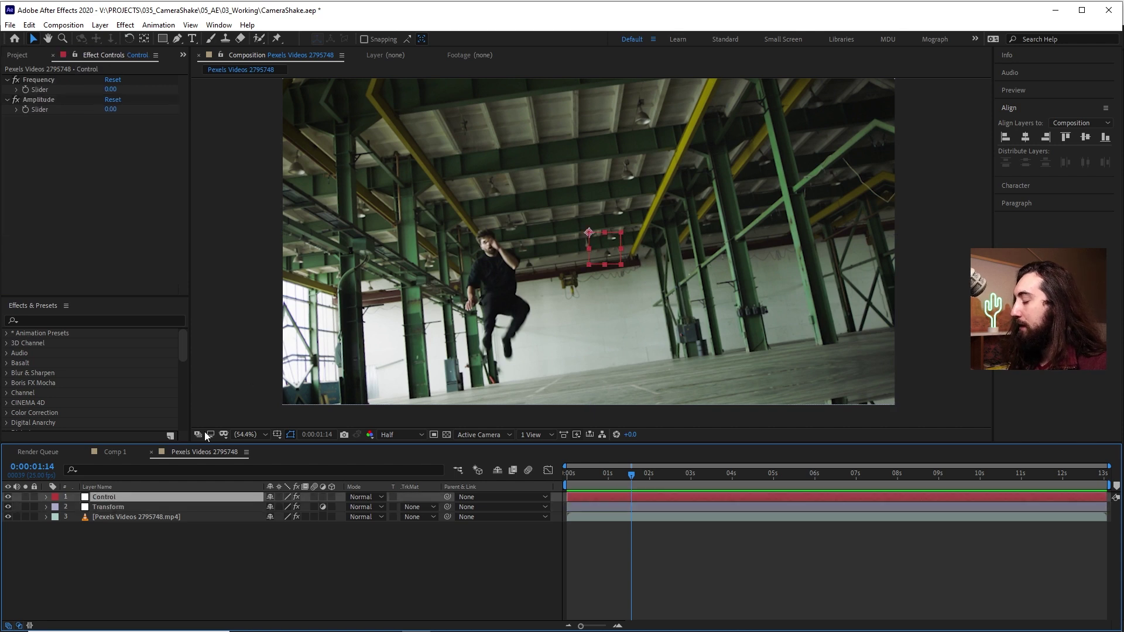
left_click(75, 55)
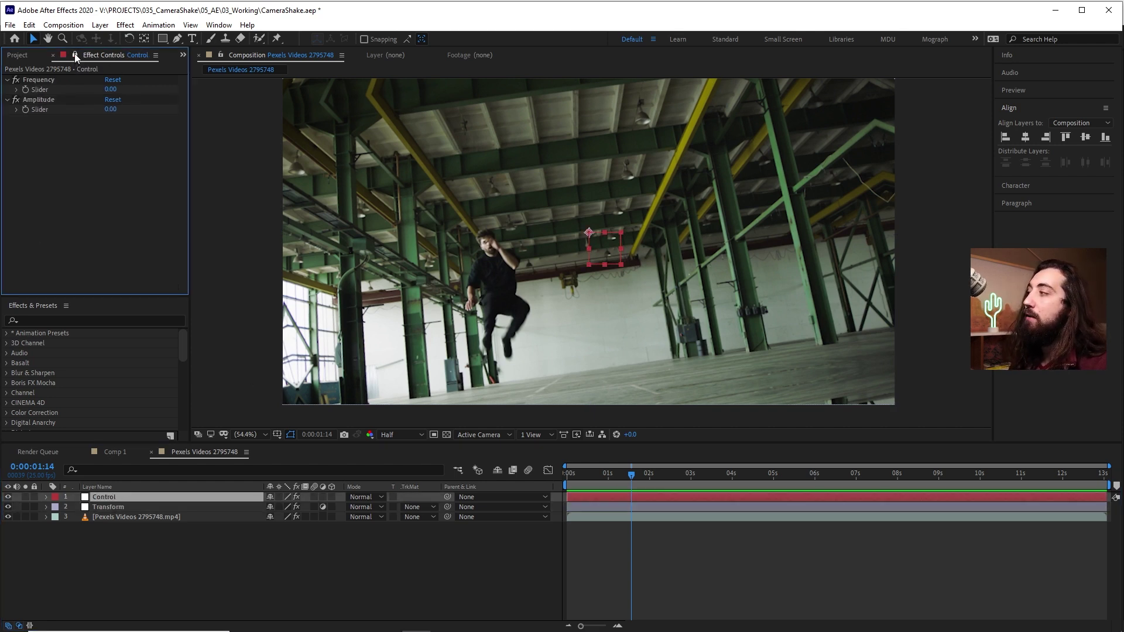
left_click(114, 508)
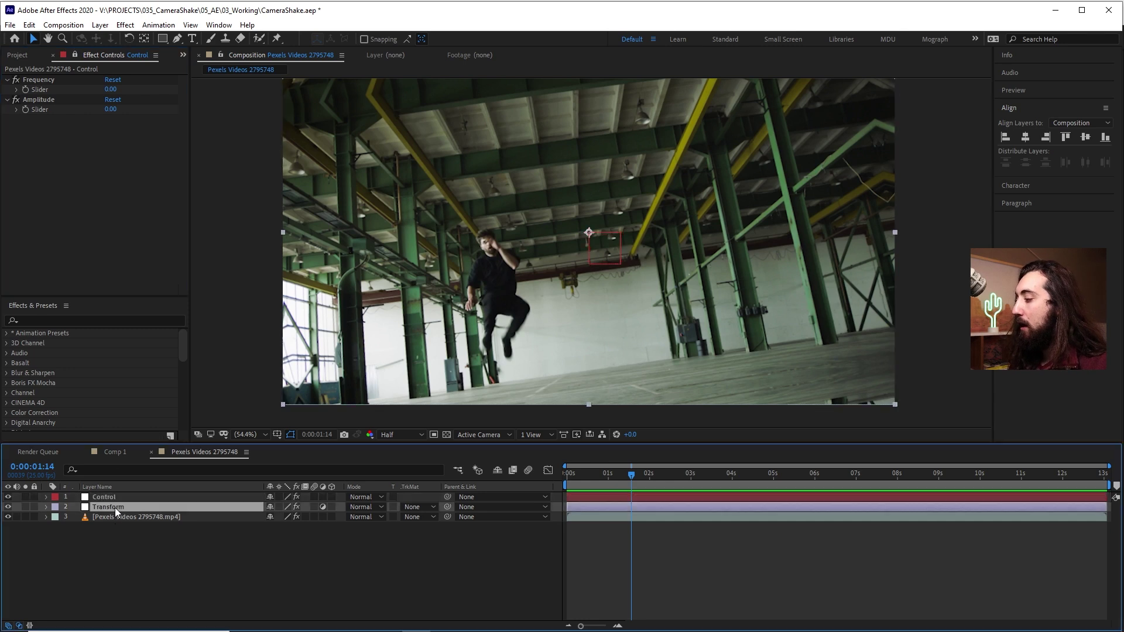
Step: Expand the Transform layer to show its Transform effect properties in a taller timeline
left_click(46, 507)
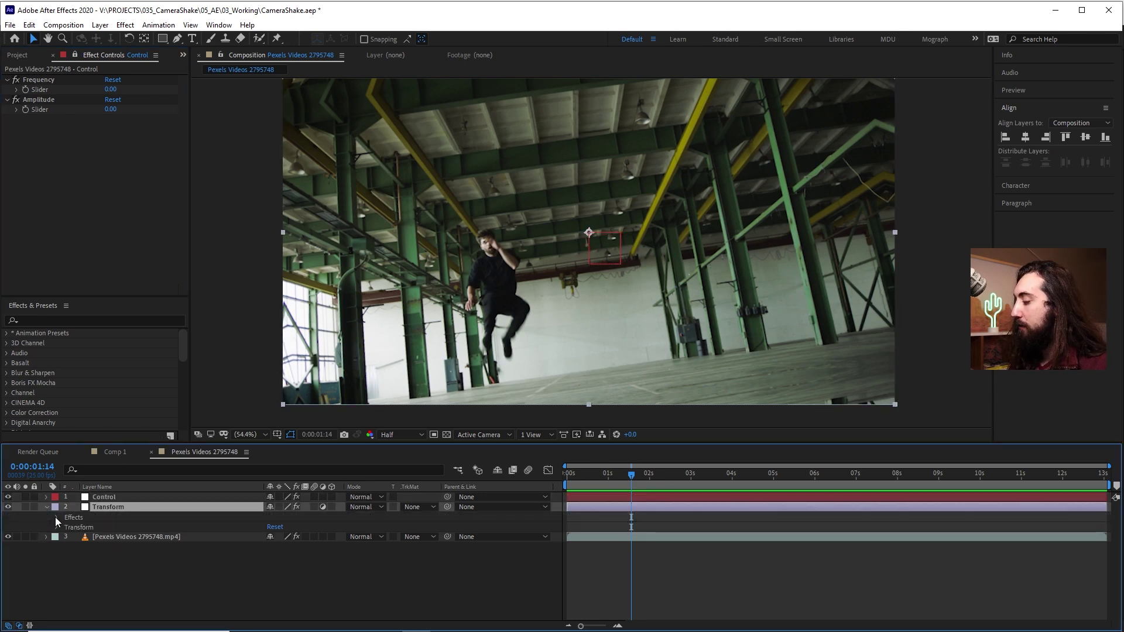
left_click(57, 518)
left_click(66, 527)
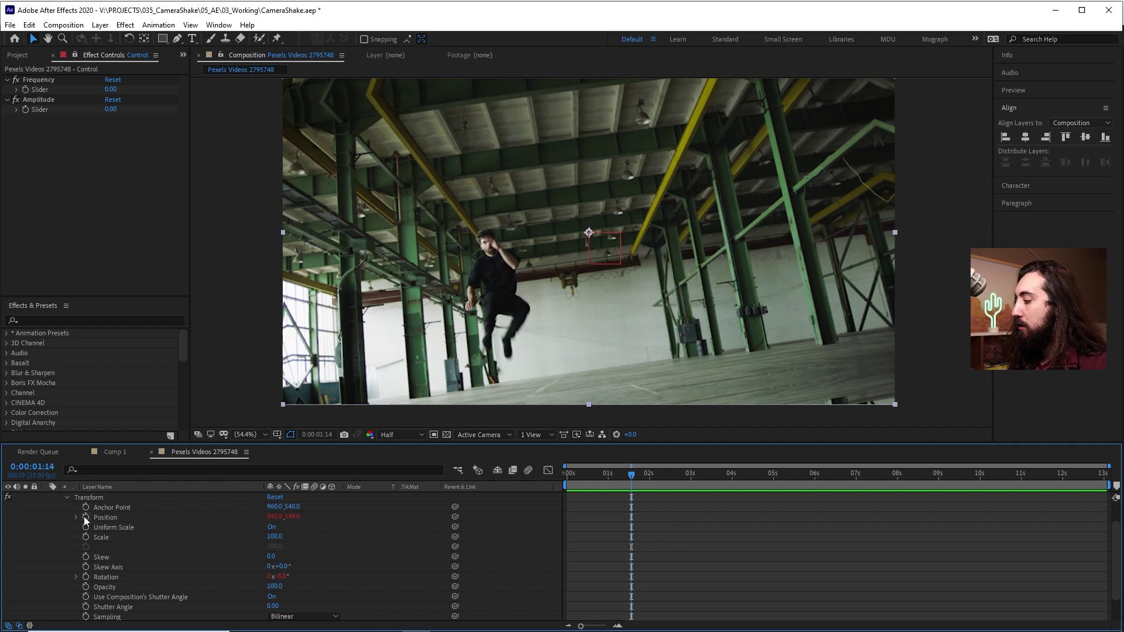
left_click_drag(584, 444, 584, 378)
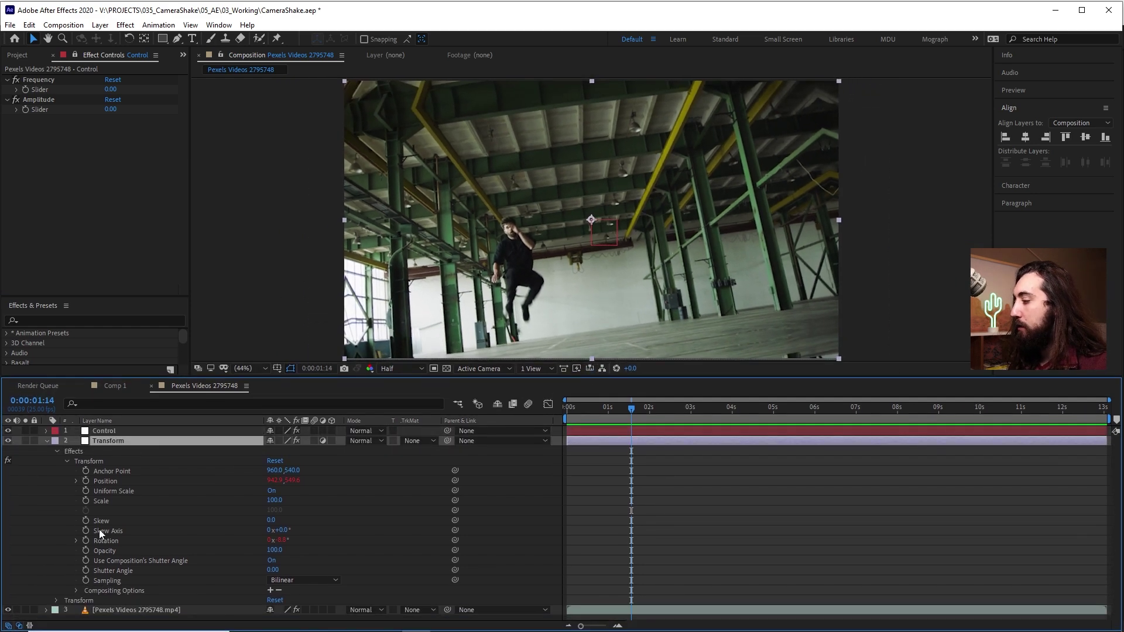
Step: Add a Position wiggle expression pick-whipped to the Frequency and Amplitude sliders
left_click(86, 481, "alt")
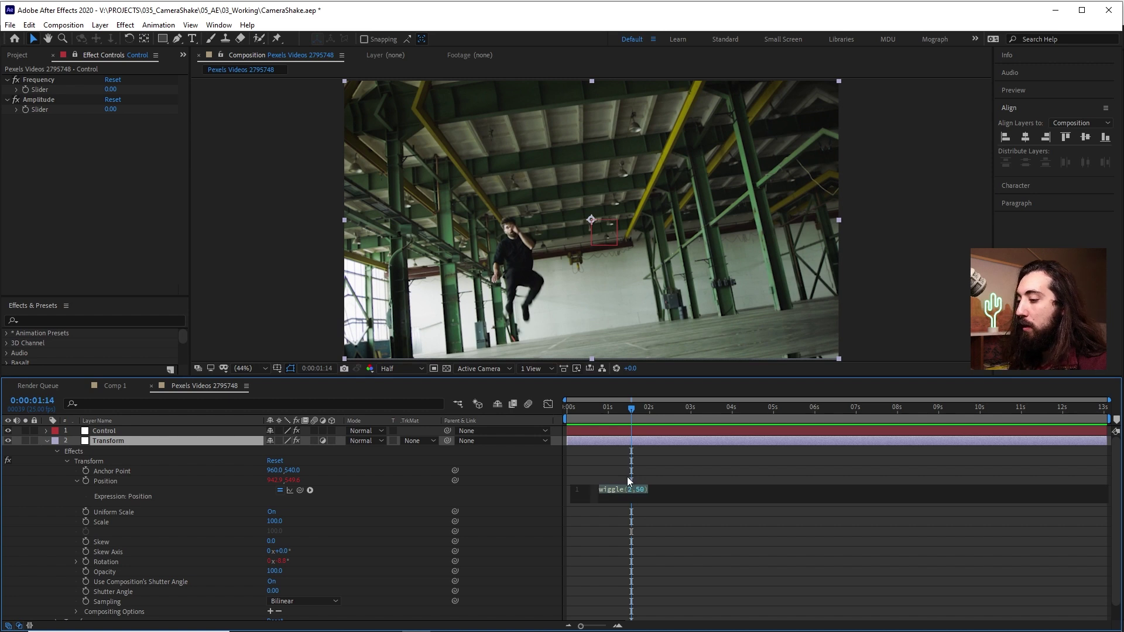
left_click(631, 496)
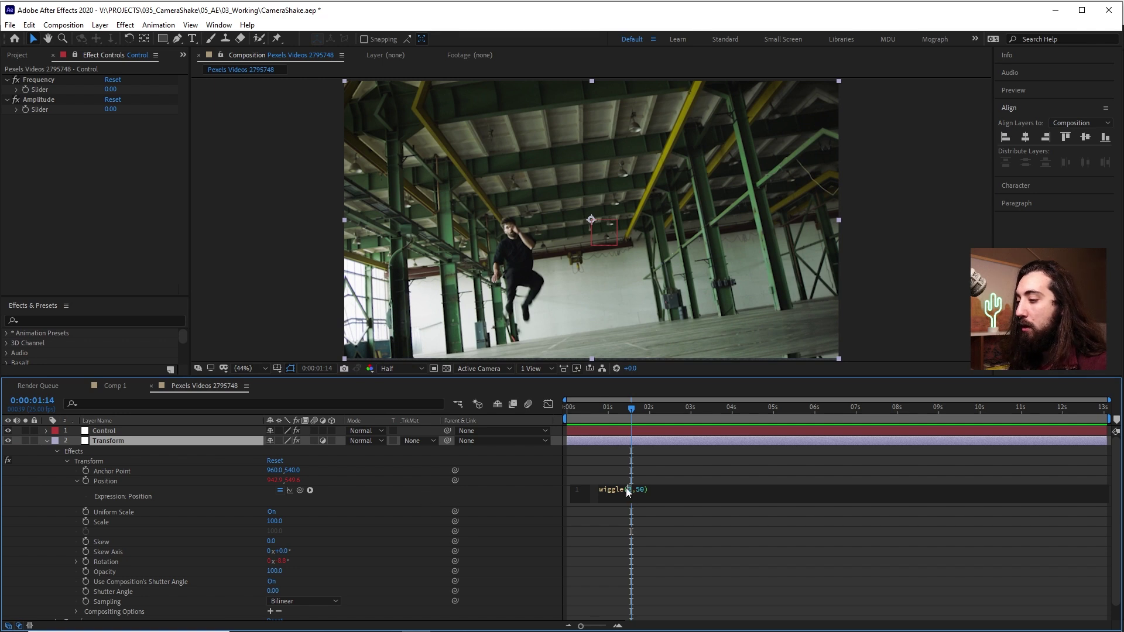
left_click_drag(300, 490, 47, 87)
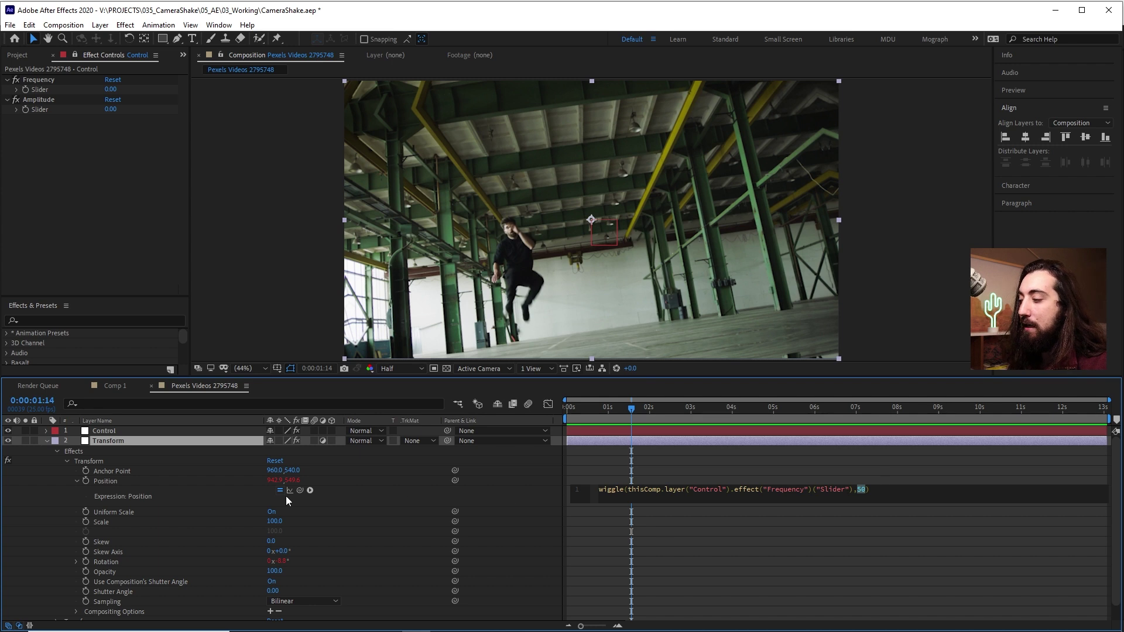
left_click_drag(299, 490, 37, 111)
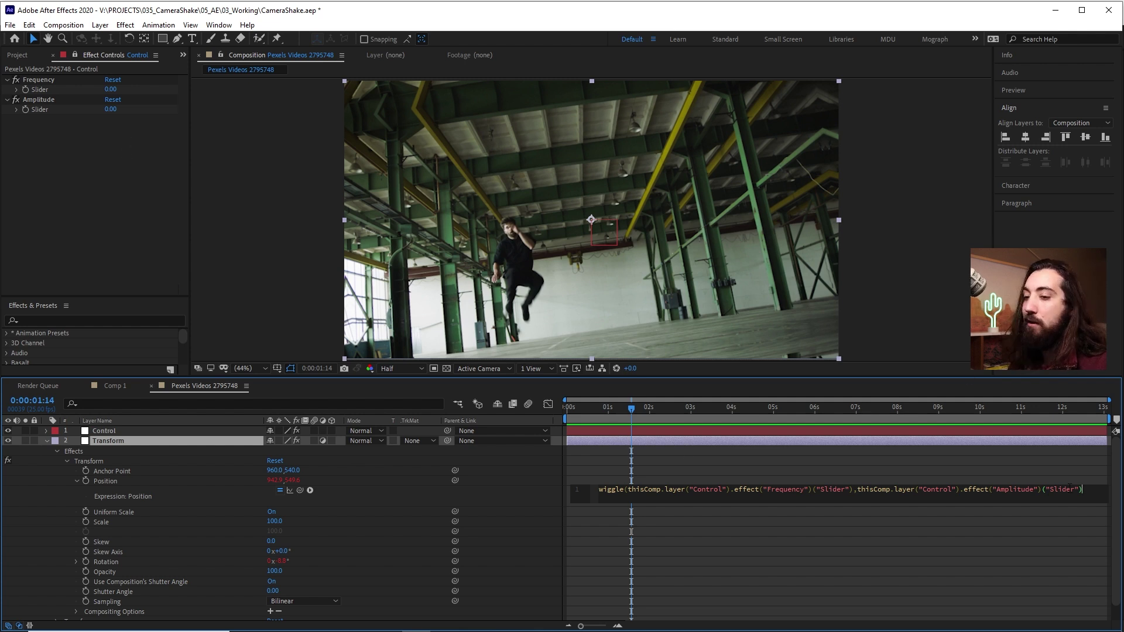
left_click(813, 454)
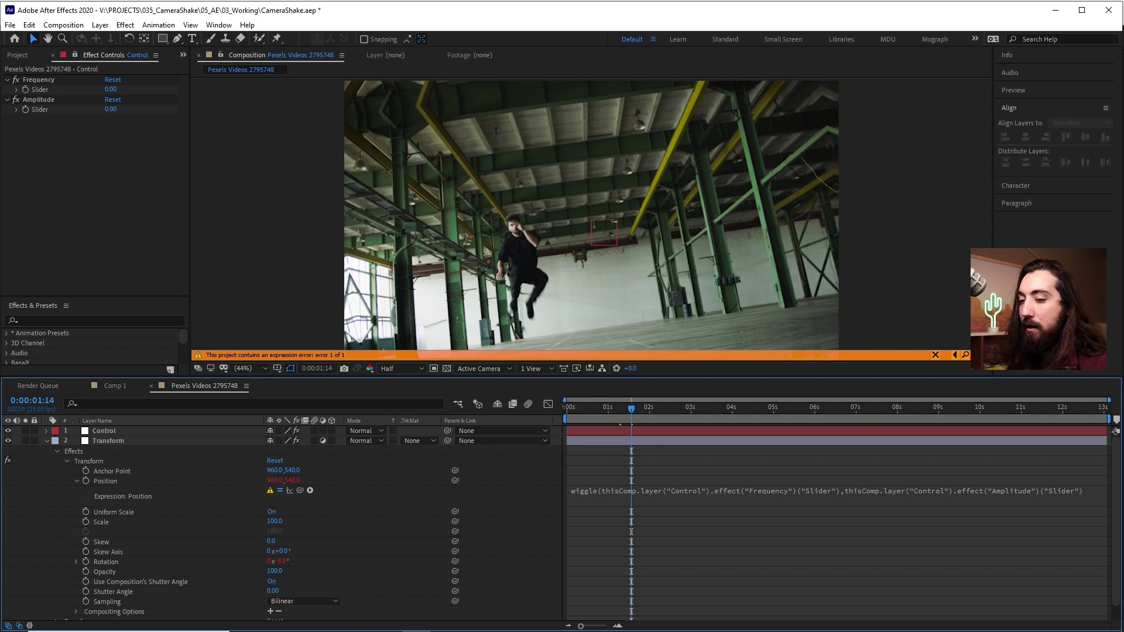
Step: Add the missing closing parenthesis to fix the expression error
left_click(1090, 492)
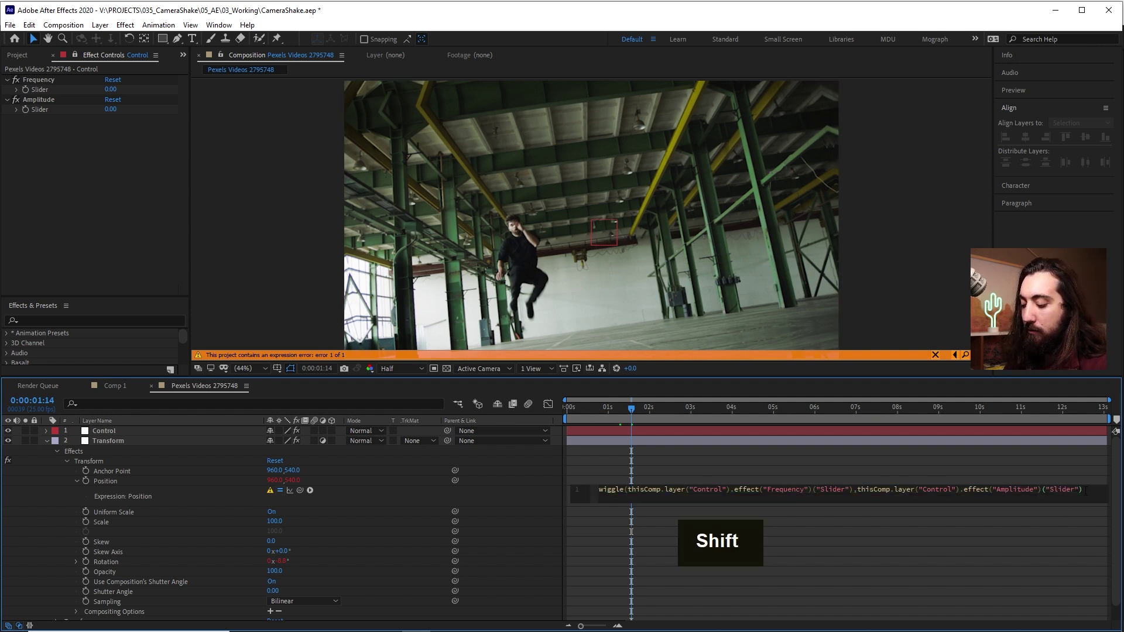
type(")")
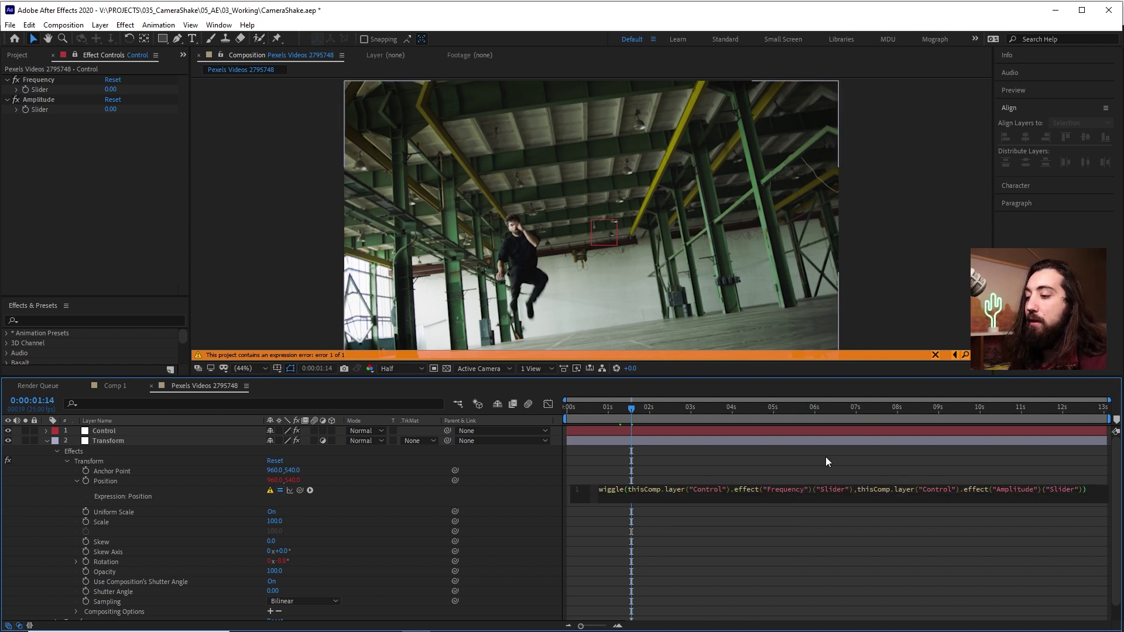
left_click(834, 470)
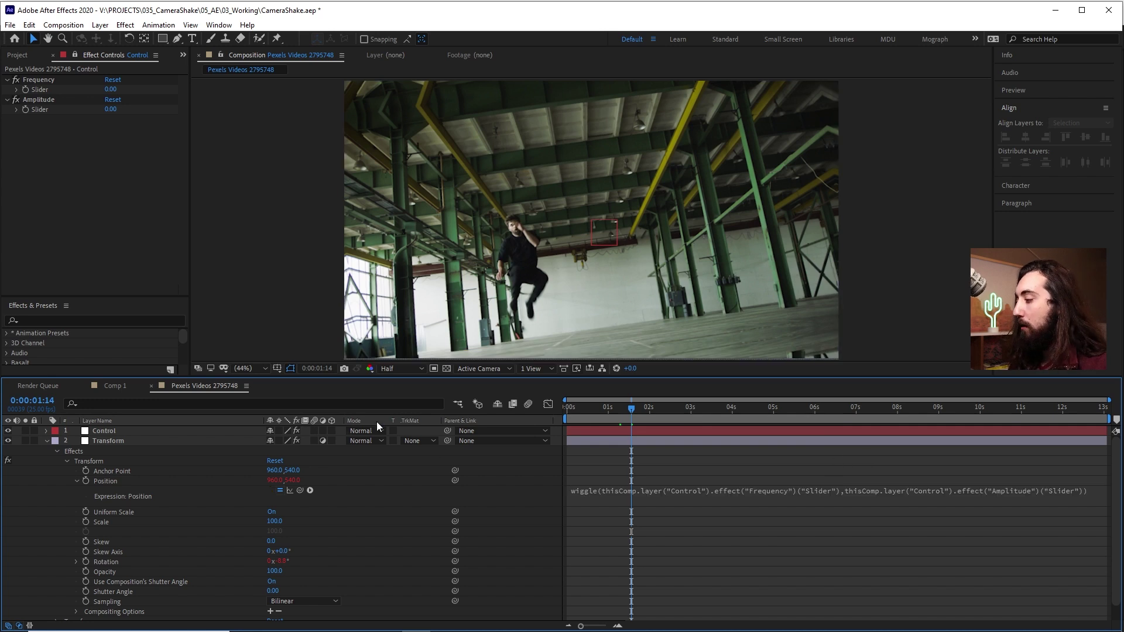
Step: Enter Frequency 2 and Amplitude 50 on the Control sliders, then preview the shake
left_click(113, 89)
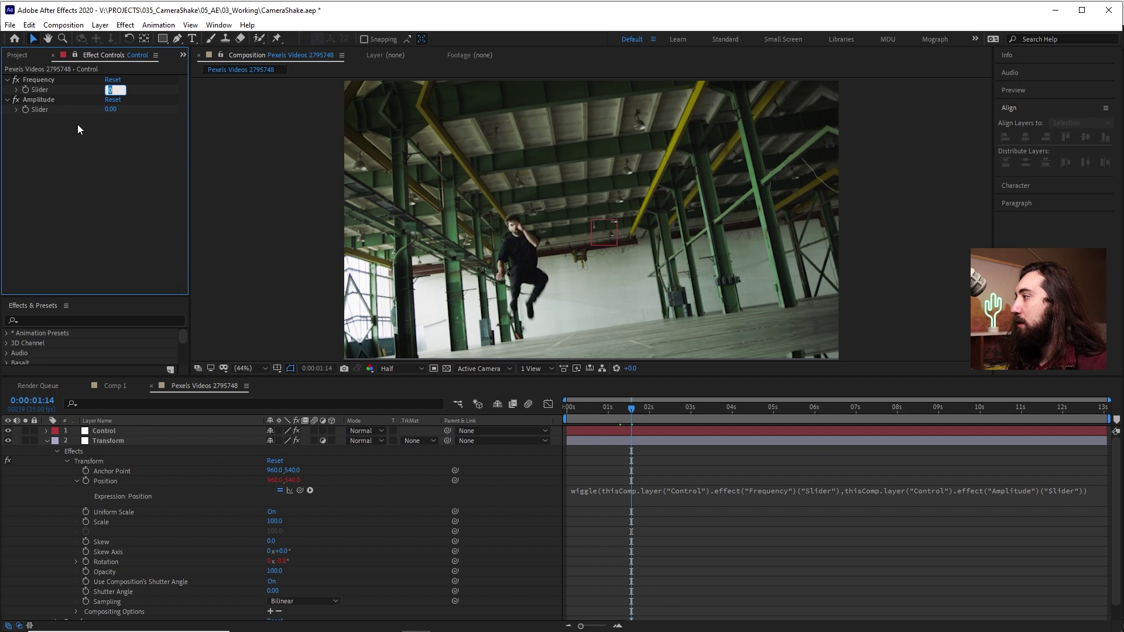
type("2")
left_click(117, 109)
type("50")
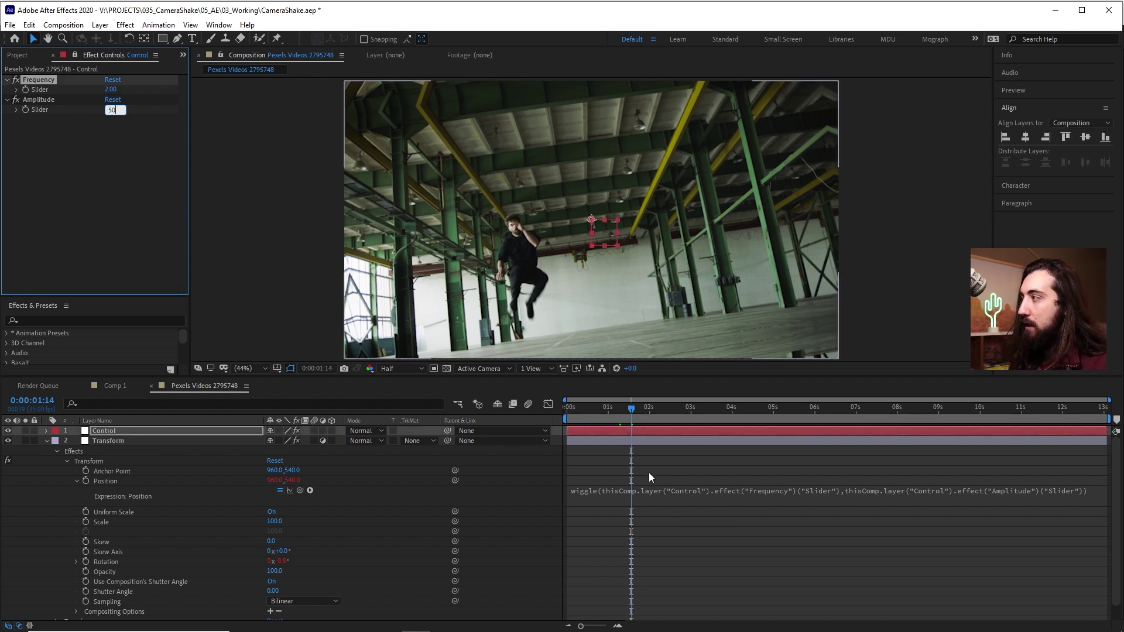
left_click(654, 479)
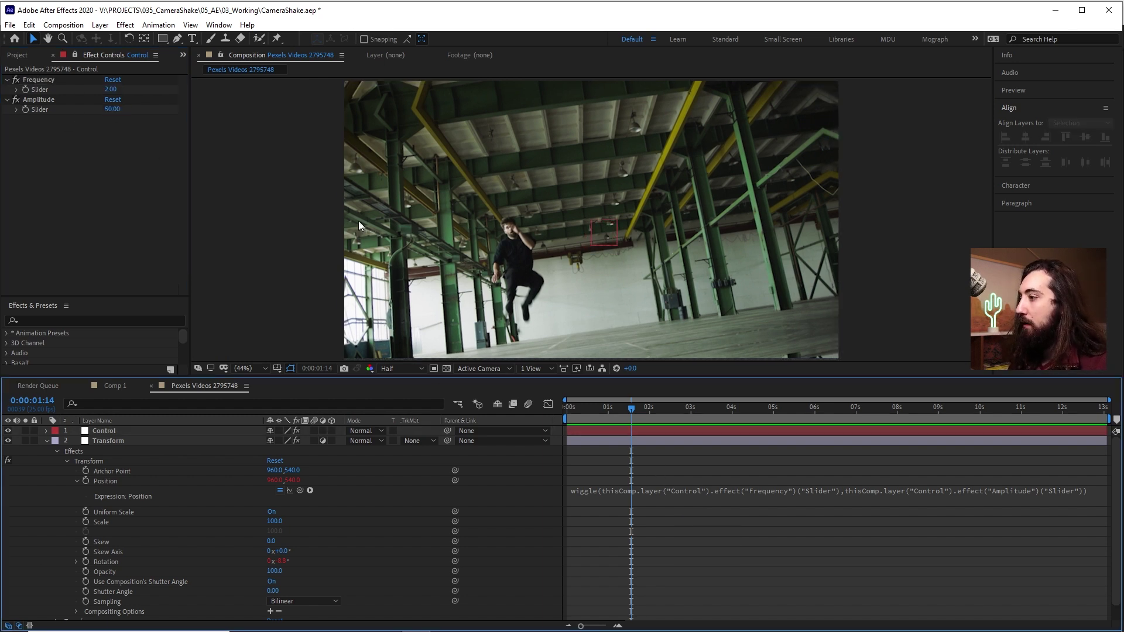
key("space")
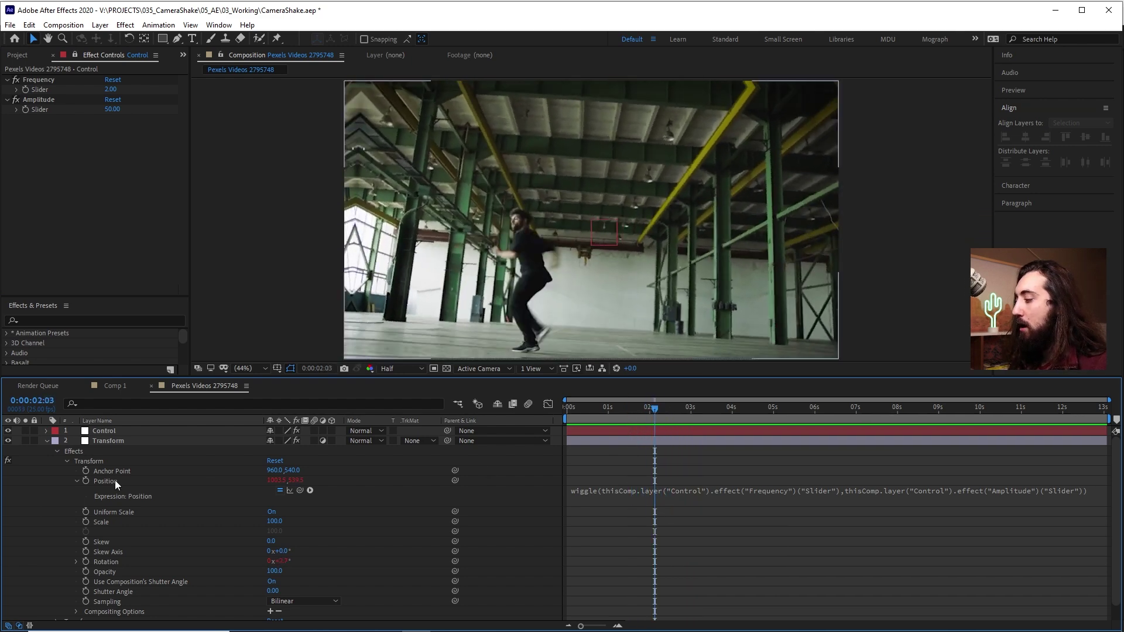
right_click(115, 480)
left_click(175, 434)
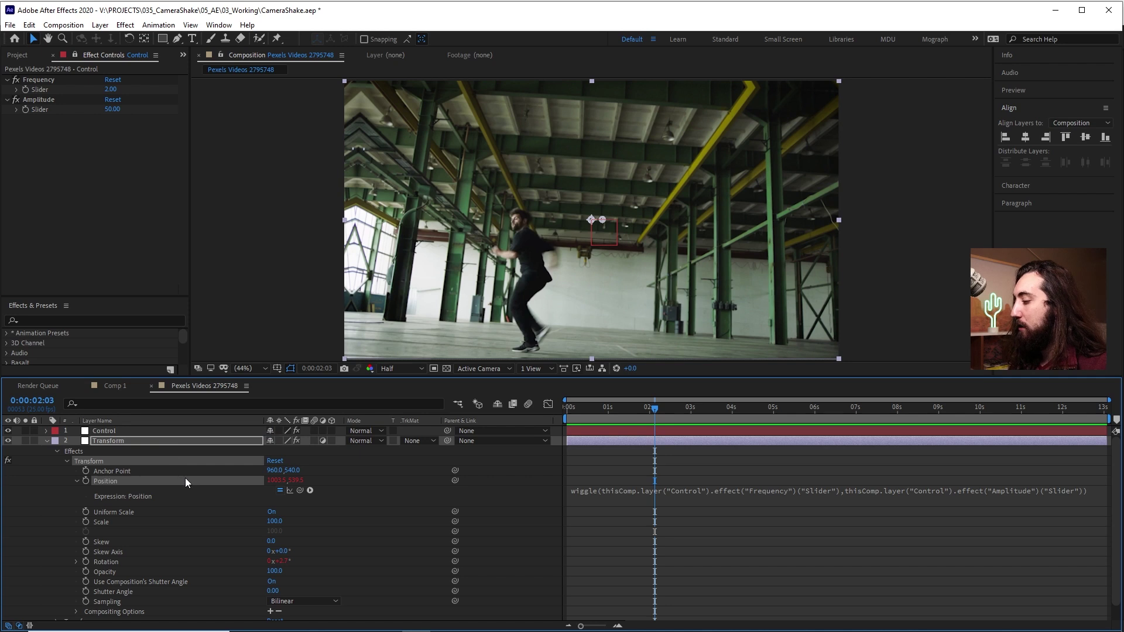
left_click(113, 562)
key("ctrl+v")
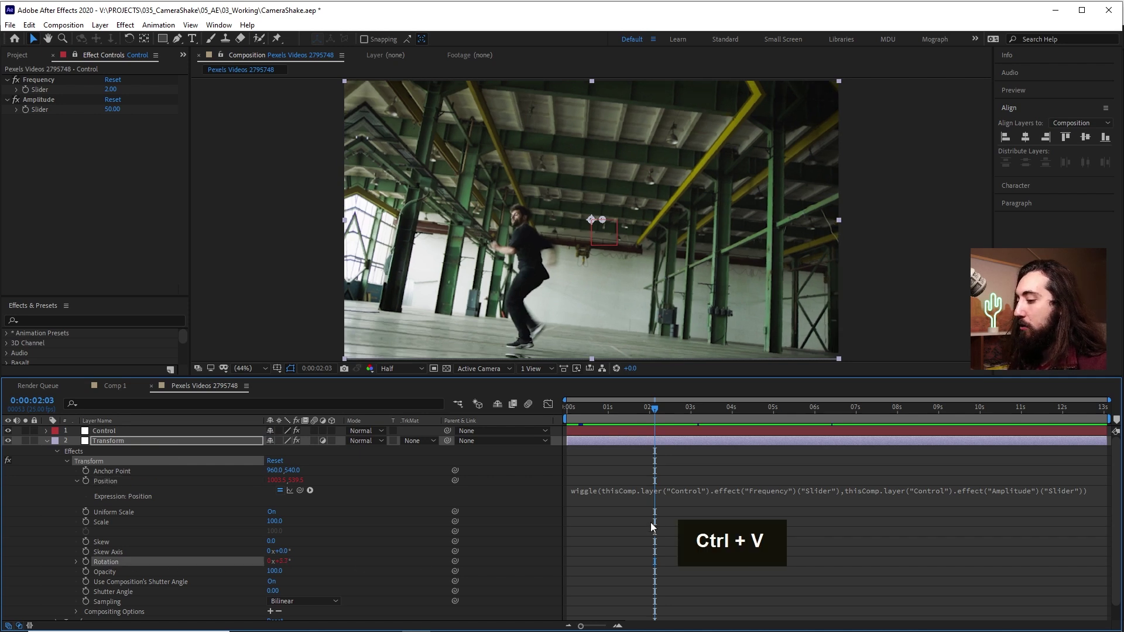
left_click(76, 561)
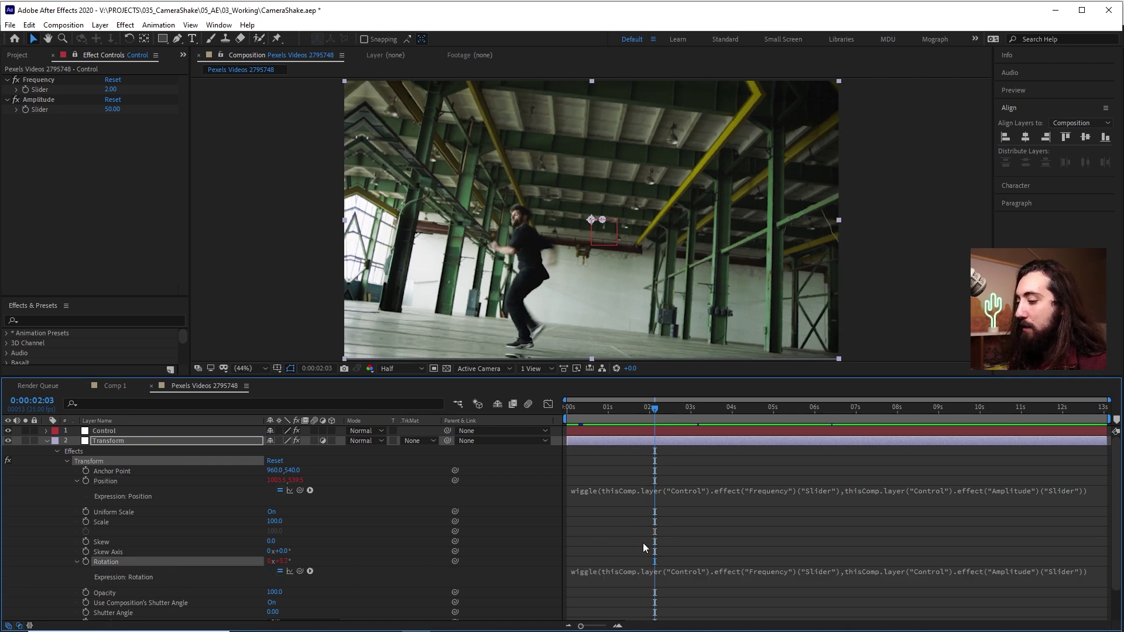
left_click(761, 562)
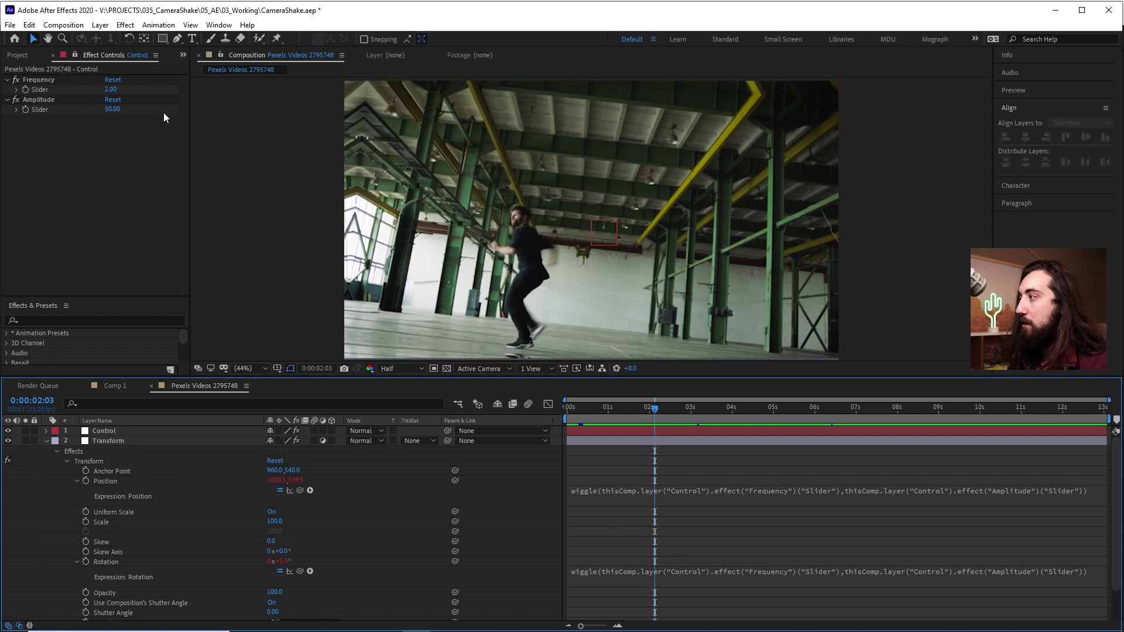
left_click_drag(113, 110, 2, 123)
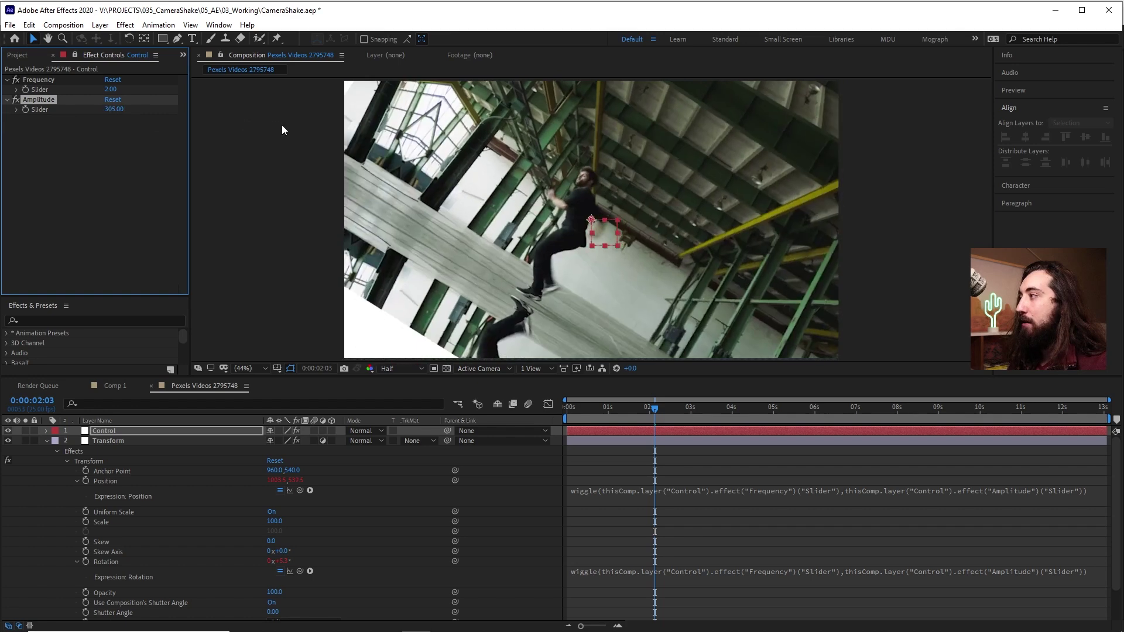
key("ctrl+z")
left_click(642, 408)
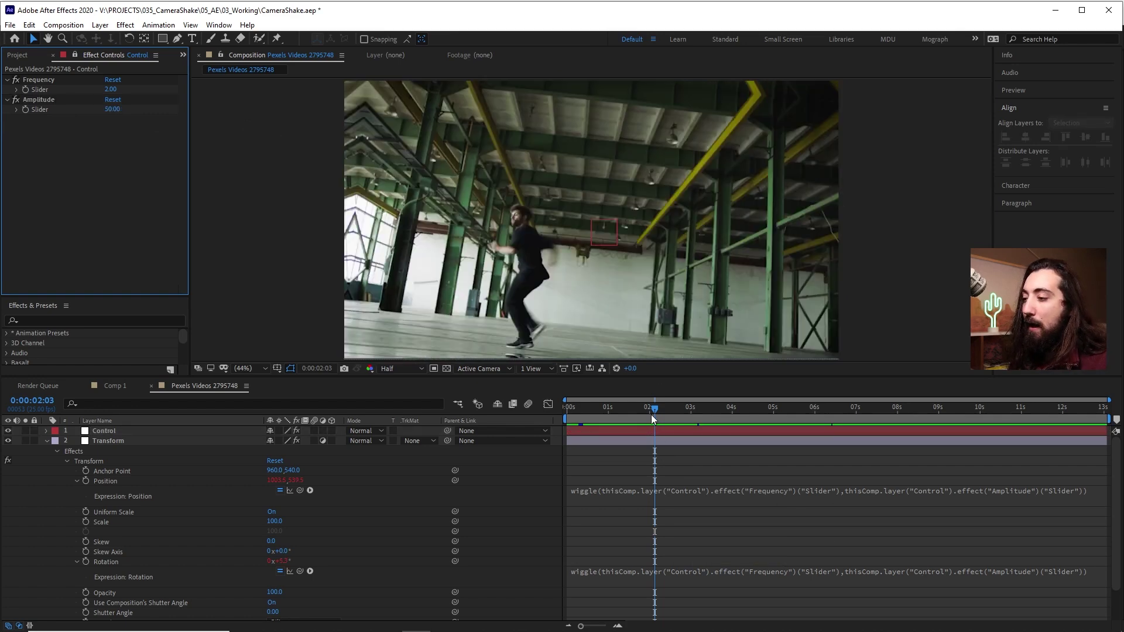
key("space")
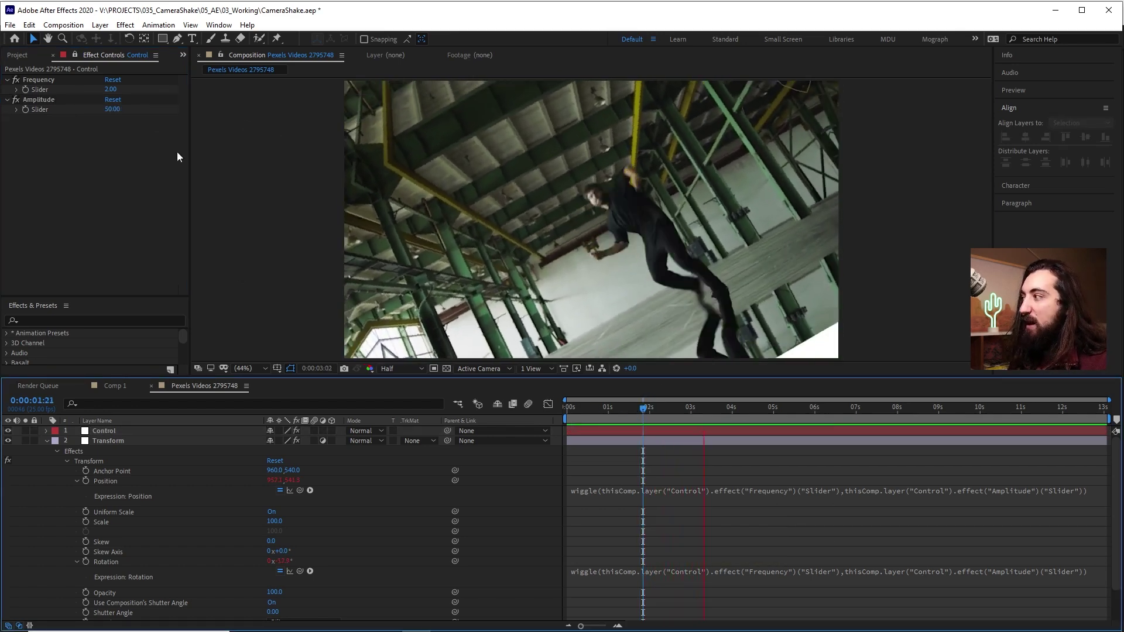
left_click(715, 408)
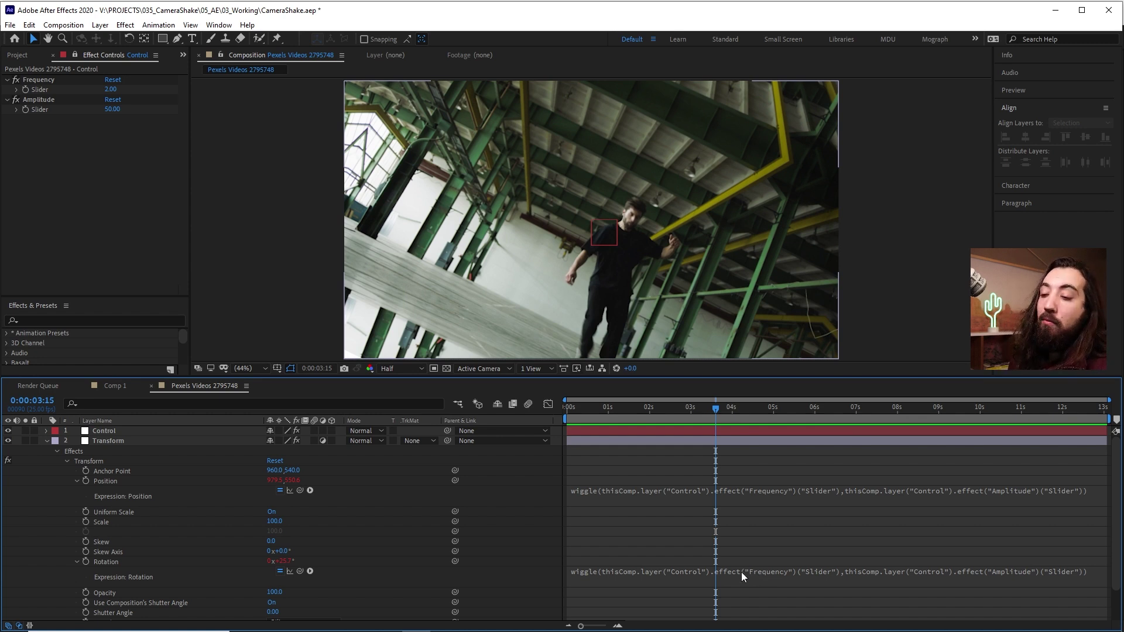
Step: Append /2 to the Amplitude reference in the Rotation wiggle expression
left_click(870, 571)
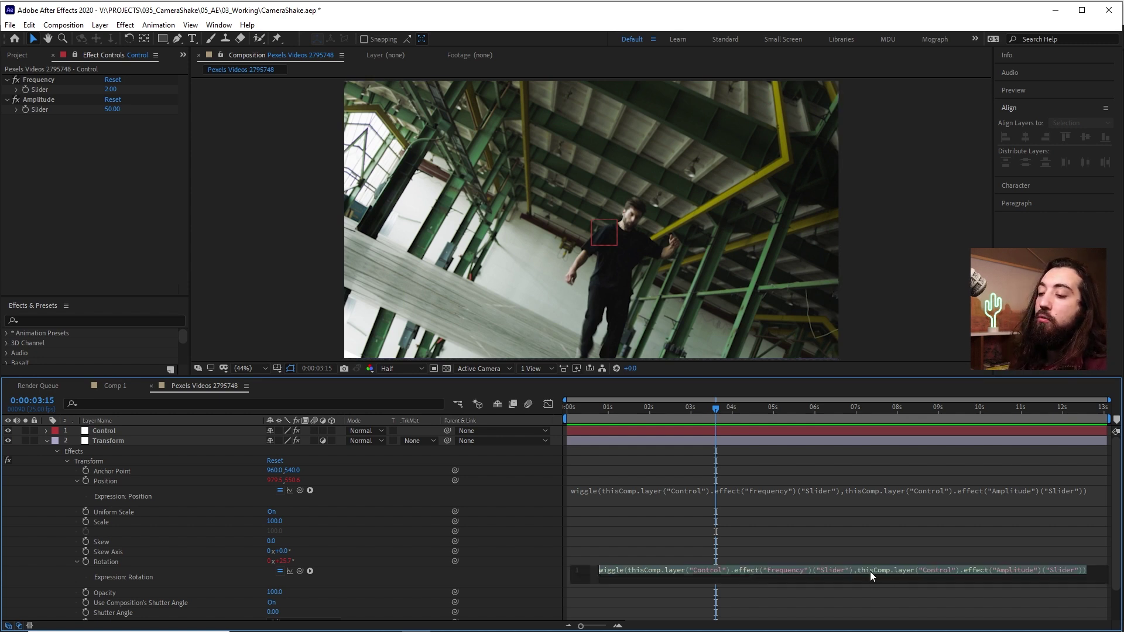
left_click(1063, 571)
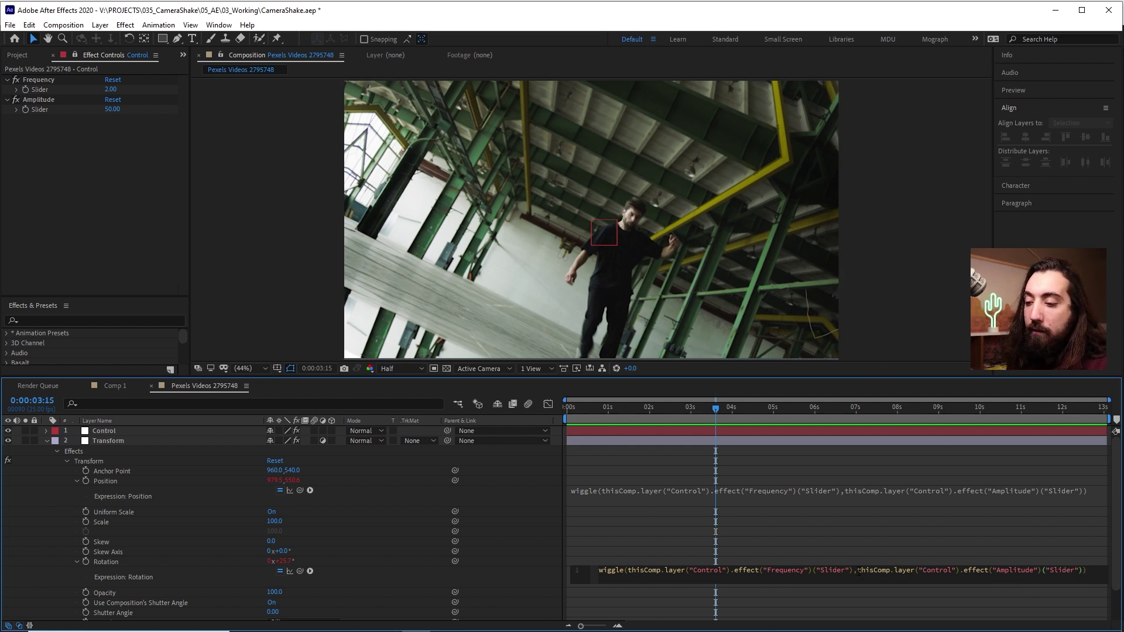
left_click_drag(857, 574, 948, 575)
mouse_move(1081, 573)
left_mouse_down()
mouse_move(1027, 573)
mouse_move(1075, 573)
left_mouse_up()
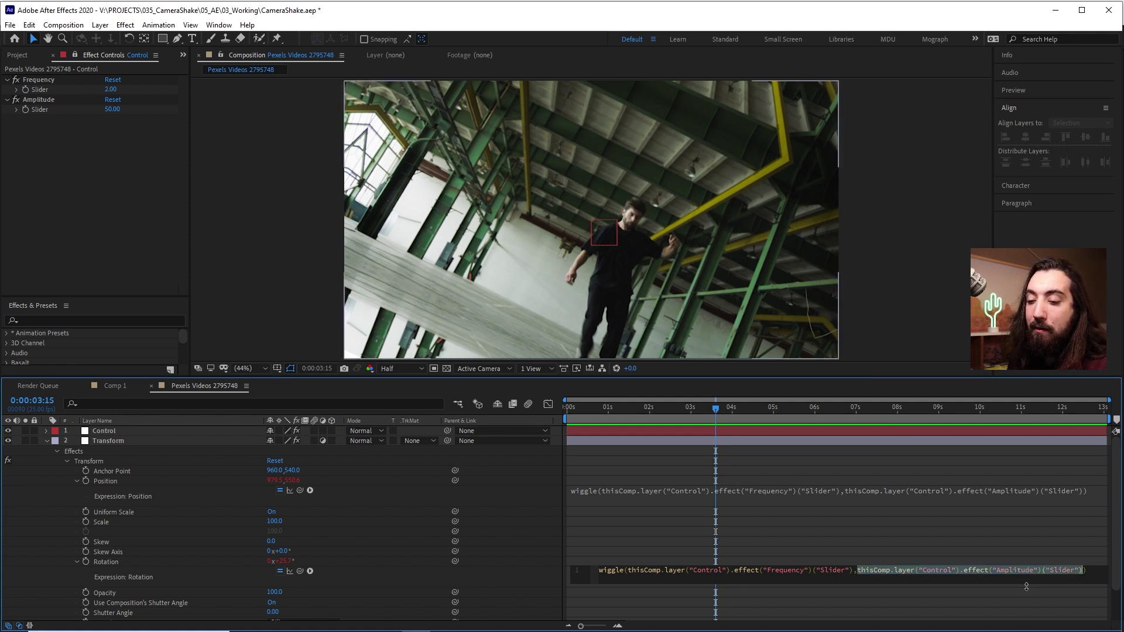
left_click(1082, 570)
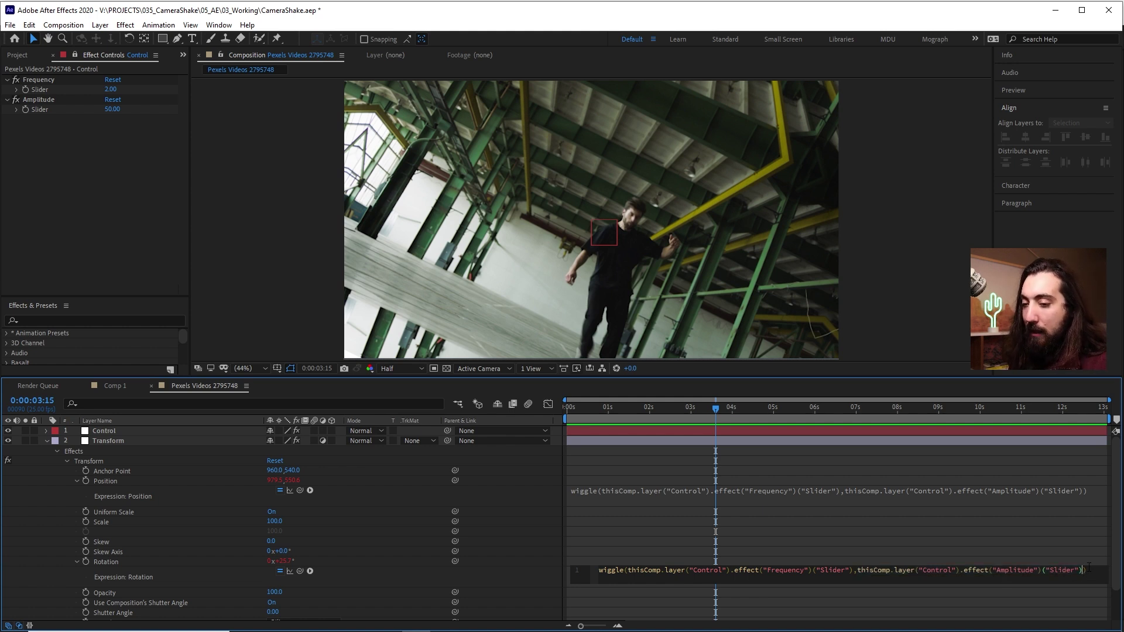
type("/2")
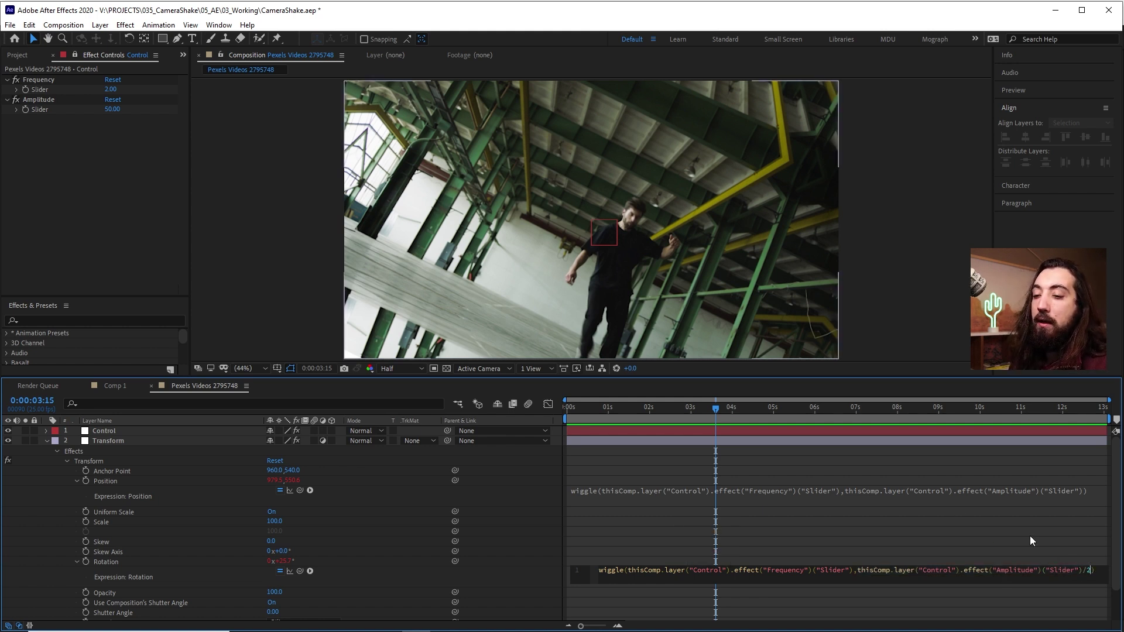
left_click(1030, 536)
Step: Preview the gentler rotation shake from around 3:11
left_click_drag(688, 408, 708, 408)
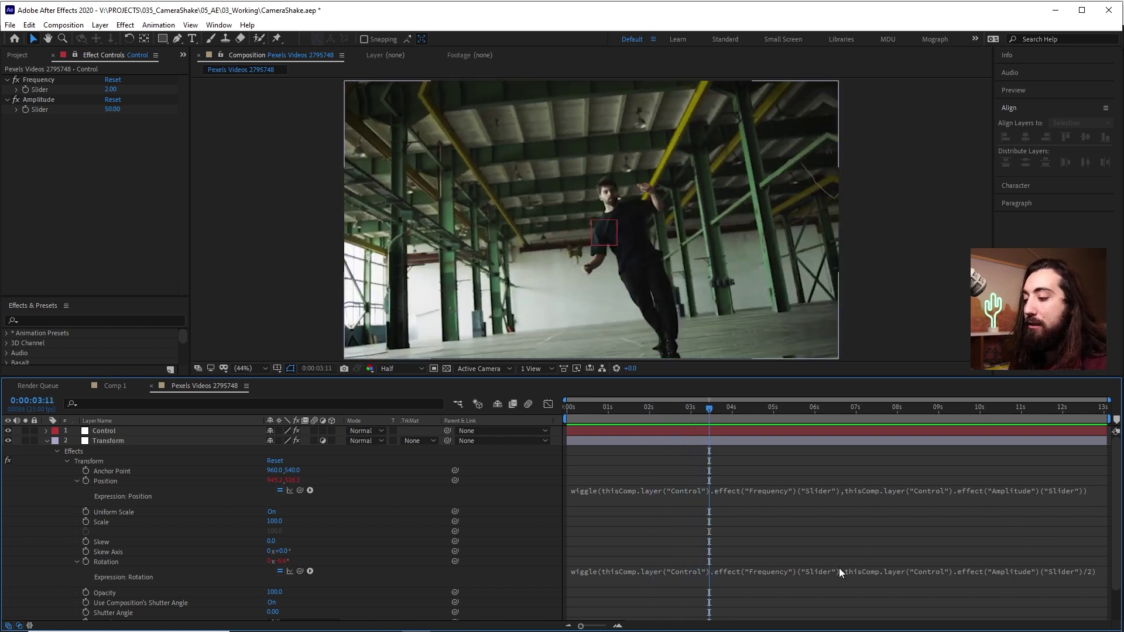
key("space")
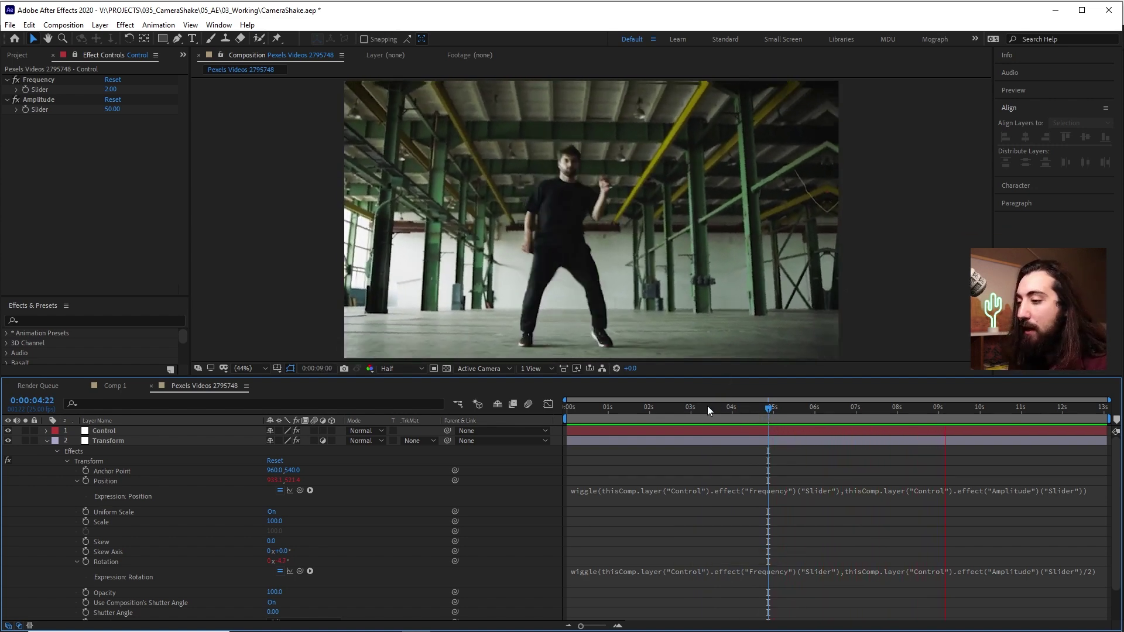
left_click(707, 408)
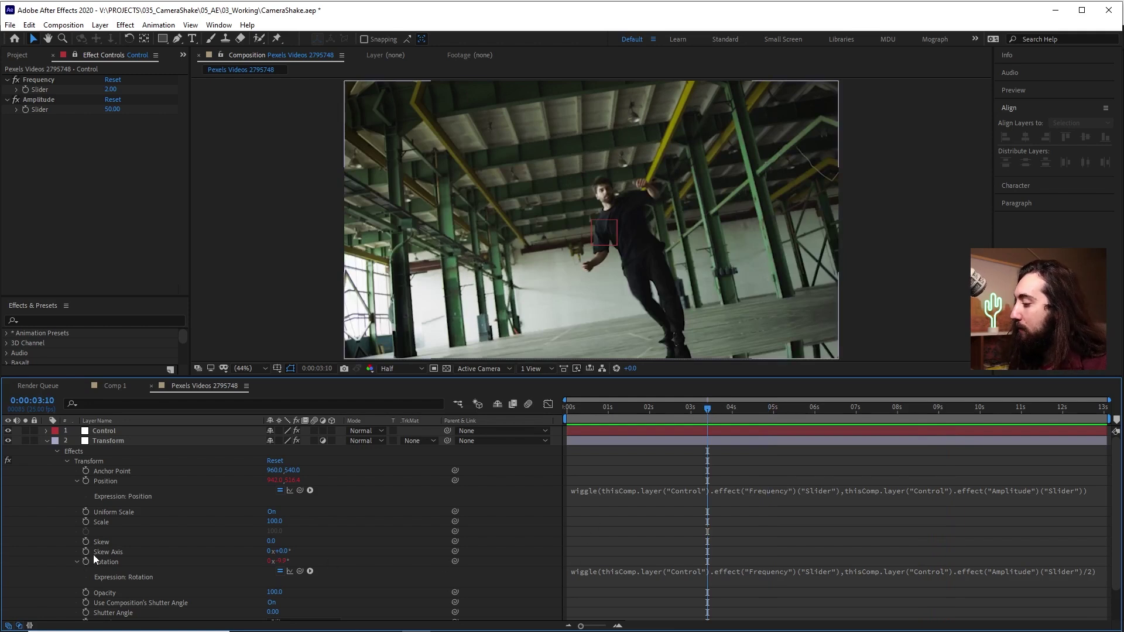
Step: Copy only the Rotation expression and paste it onto Scale
right_click(109, 565)
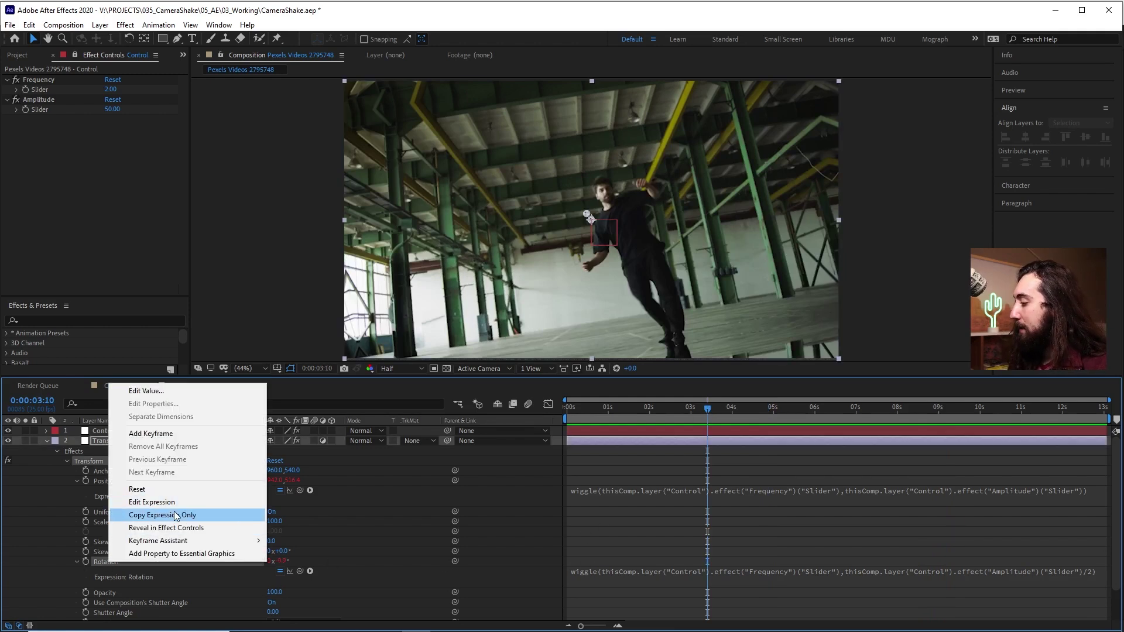
left_click(152, 516)
left_click(106, 522)
key("ctrl+v")
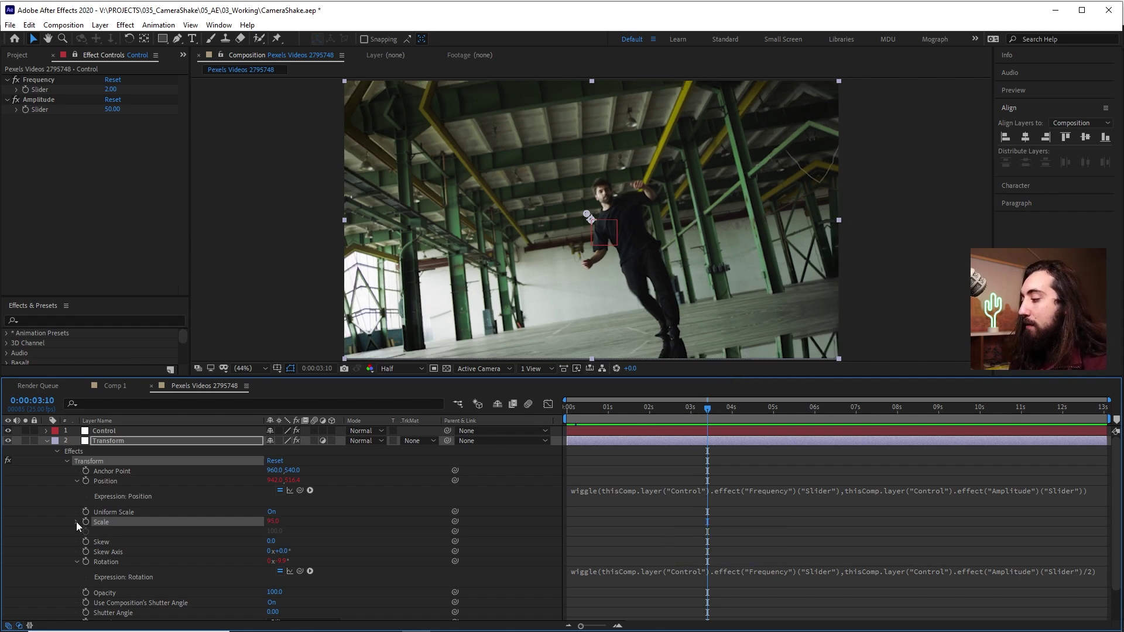
left_click(76, 522)
Step: Preview the combined shake, tilt and zoom from about one second
left_click(614, 408)
key("space")
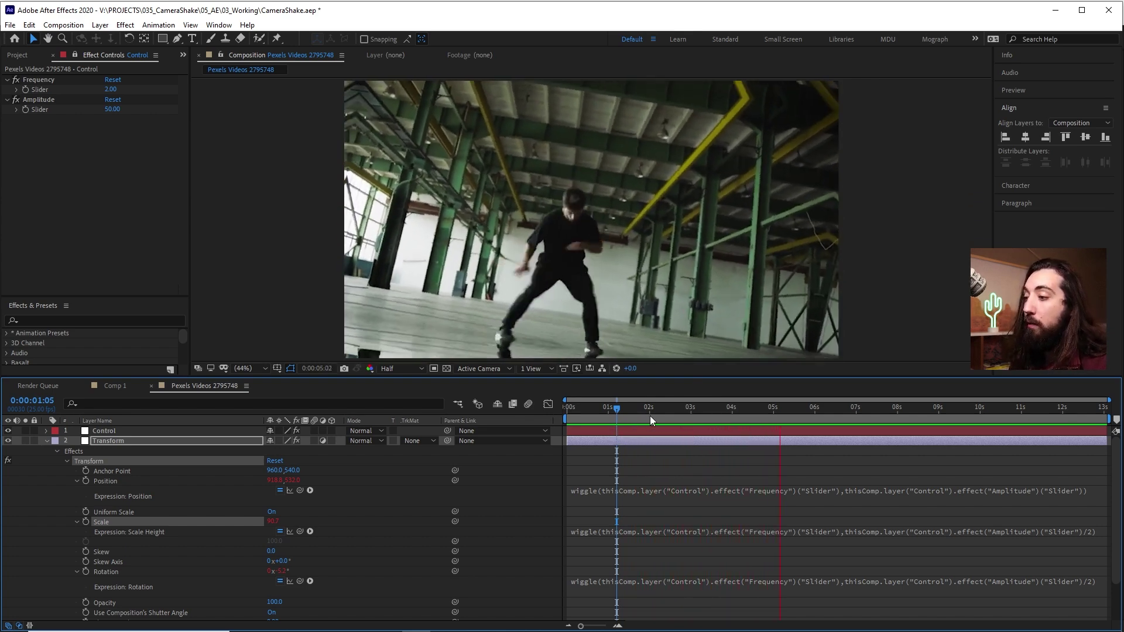
left_click(667, 409)
key("space")
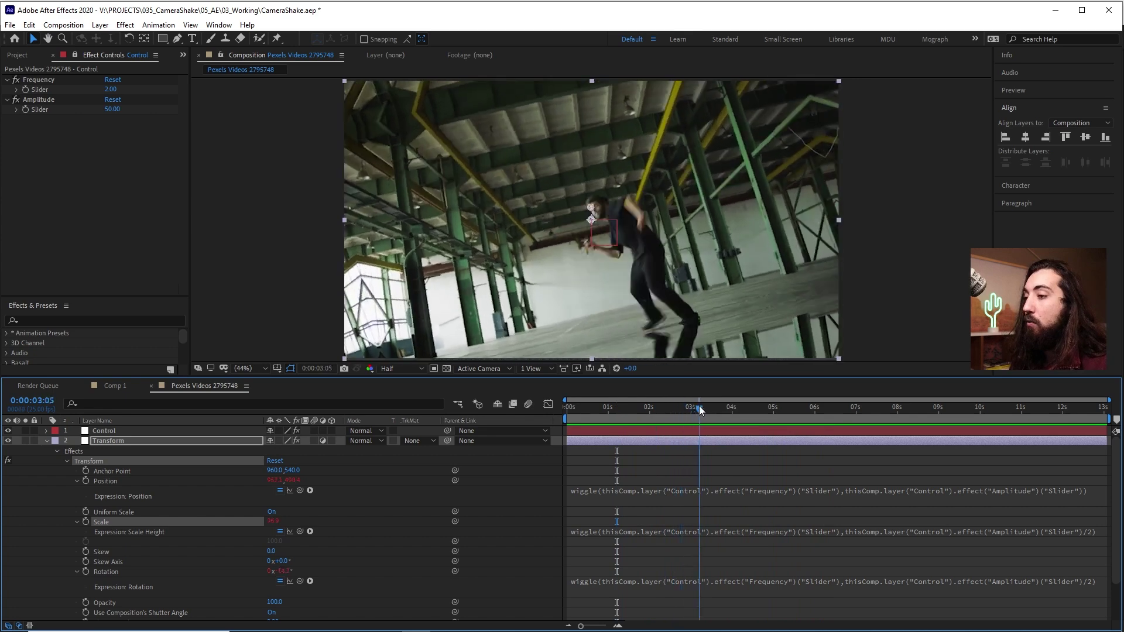
left_click_drag(694, 419, 659, 411)
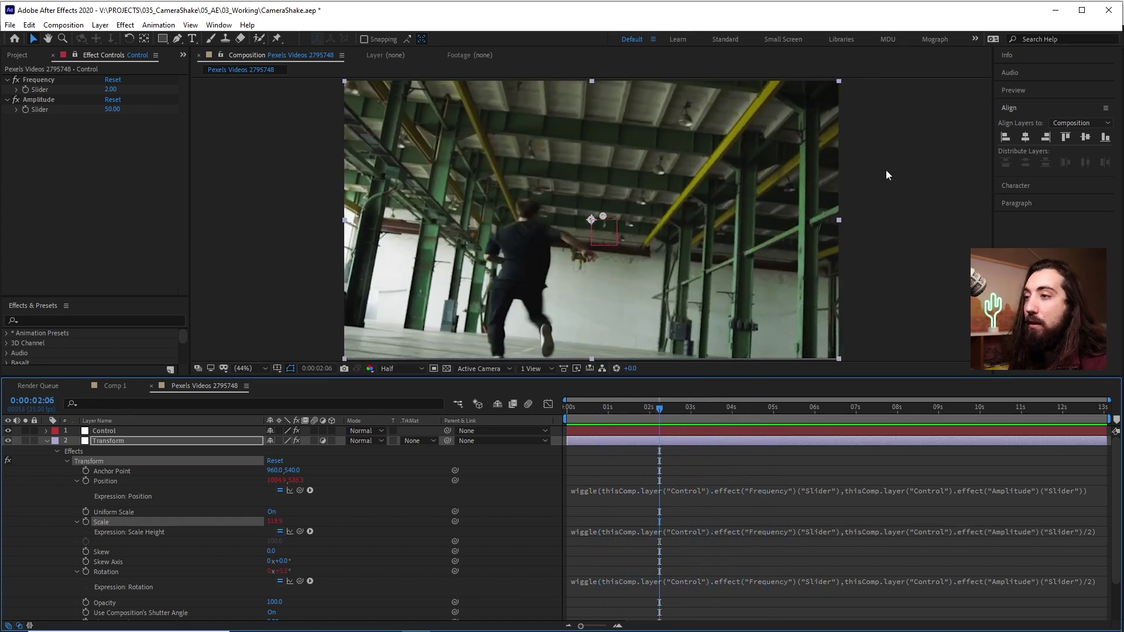
left_click(649, 459)
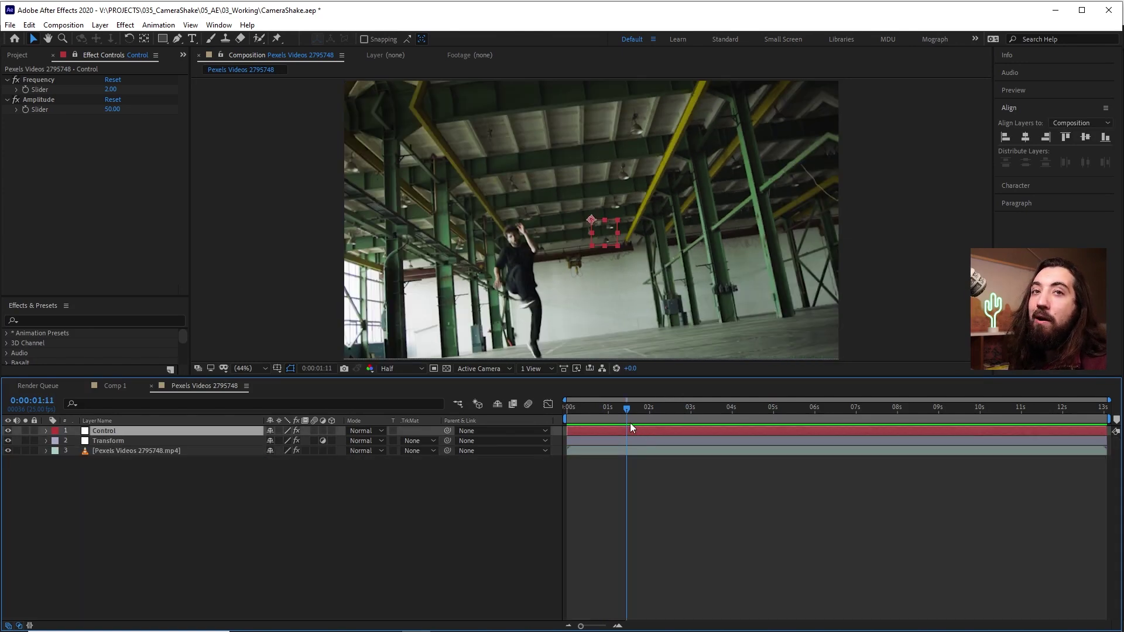
Step: Scrub around 1:11 to check the shake
left_click_drag(620, 413, 642, 427)
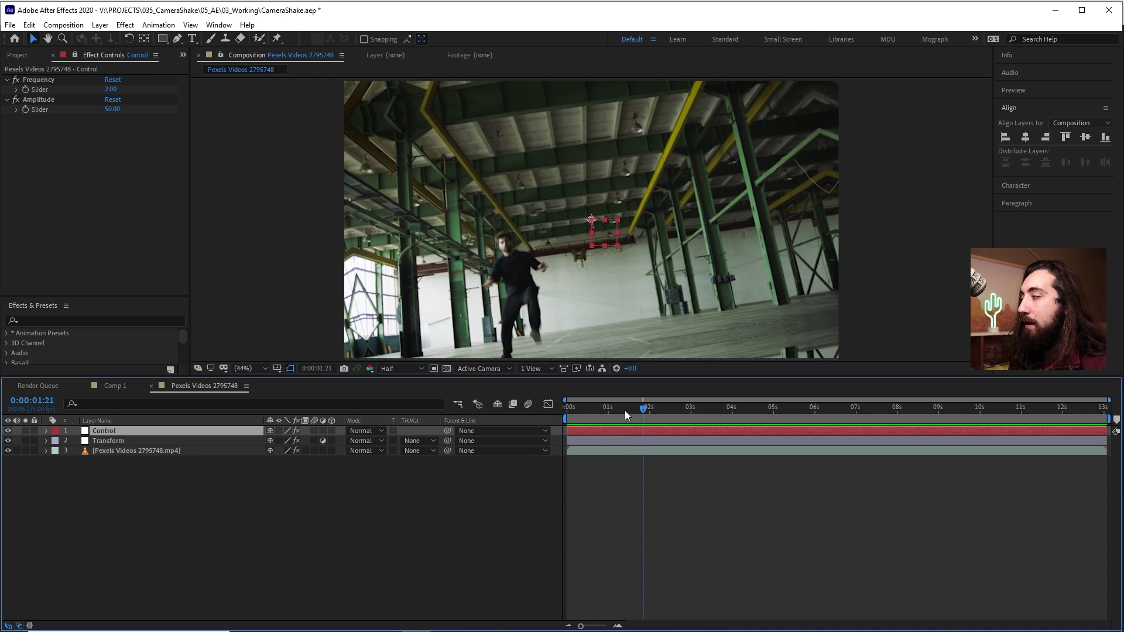
Step: Keyframe Amplitude at 1:21, then set it to 3 at 1:18
left_click(26, 110)
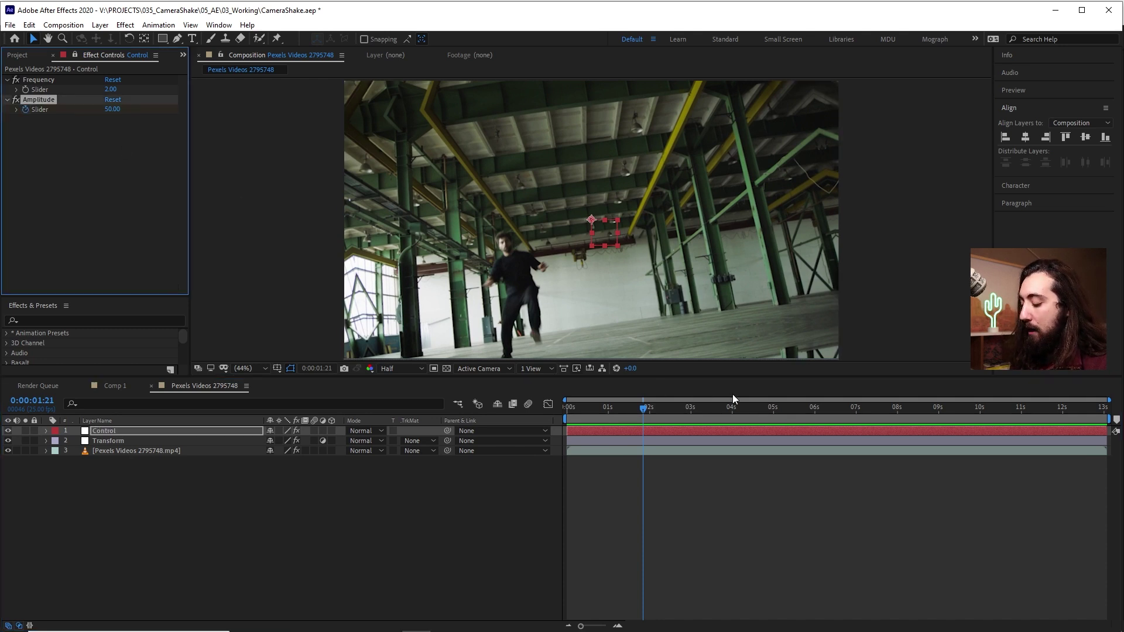
key("u")
left_click_drag(645, 411, 637, 426)
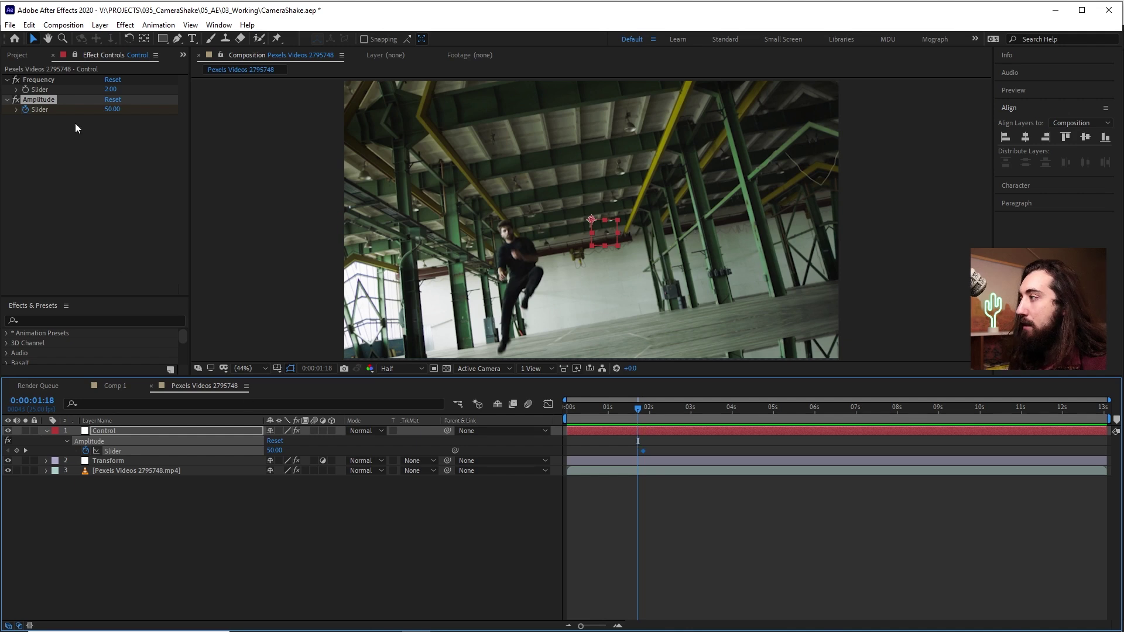
left_click(108, 110)
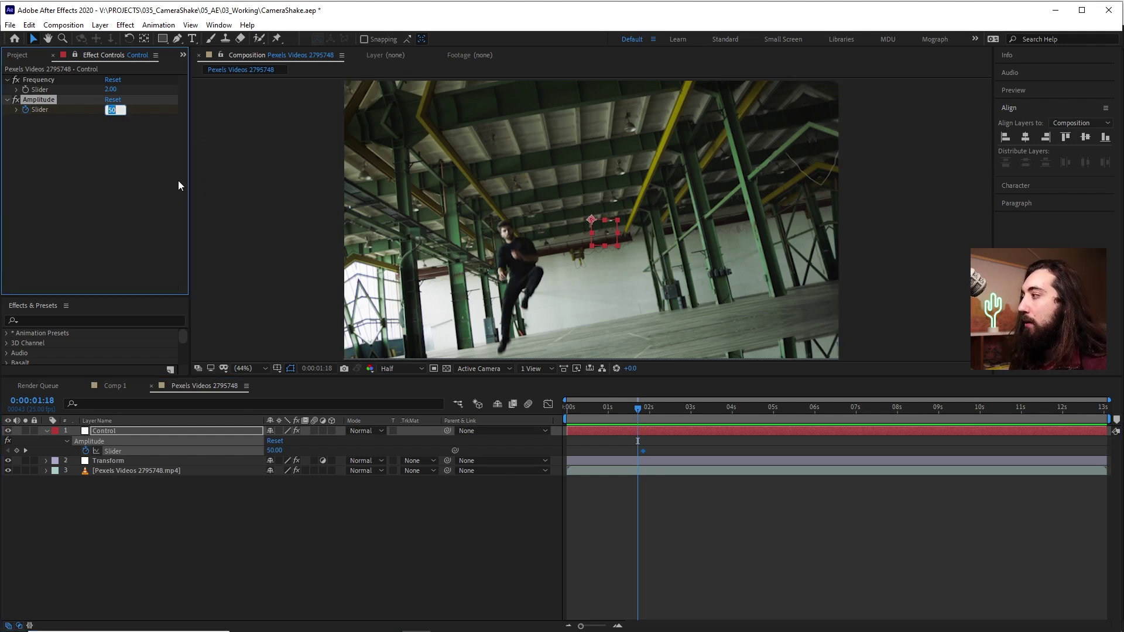
type("3")
key("Return")
Step: Preview the shake kicking in, from the start and again from 1:04
left_click_drag(639, 409, 646, 419)
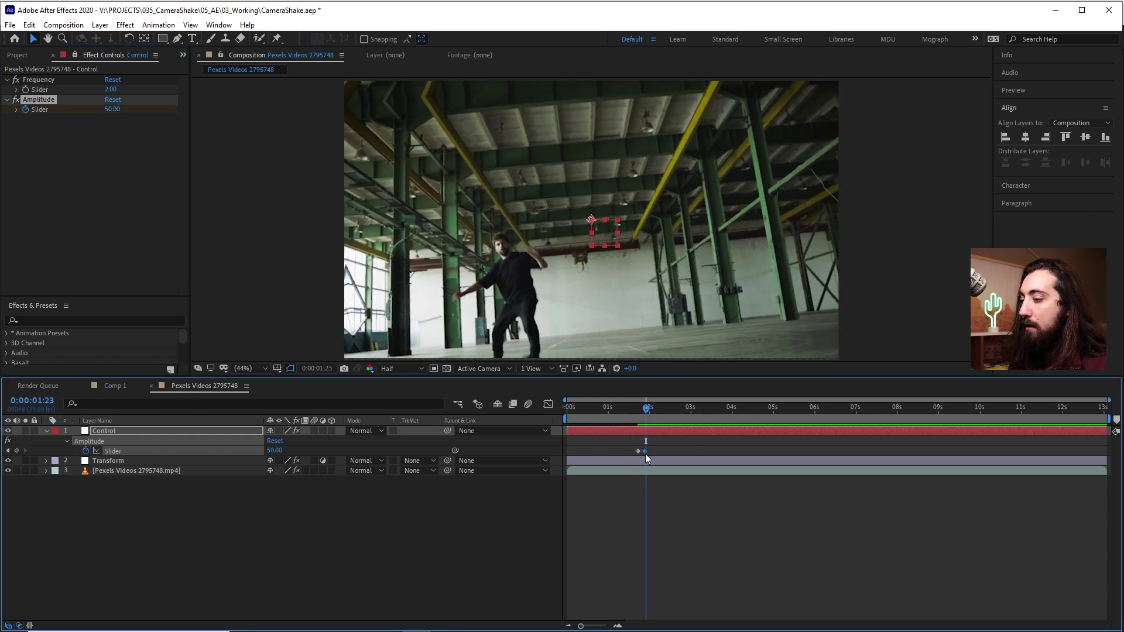
key("Home")
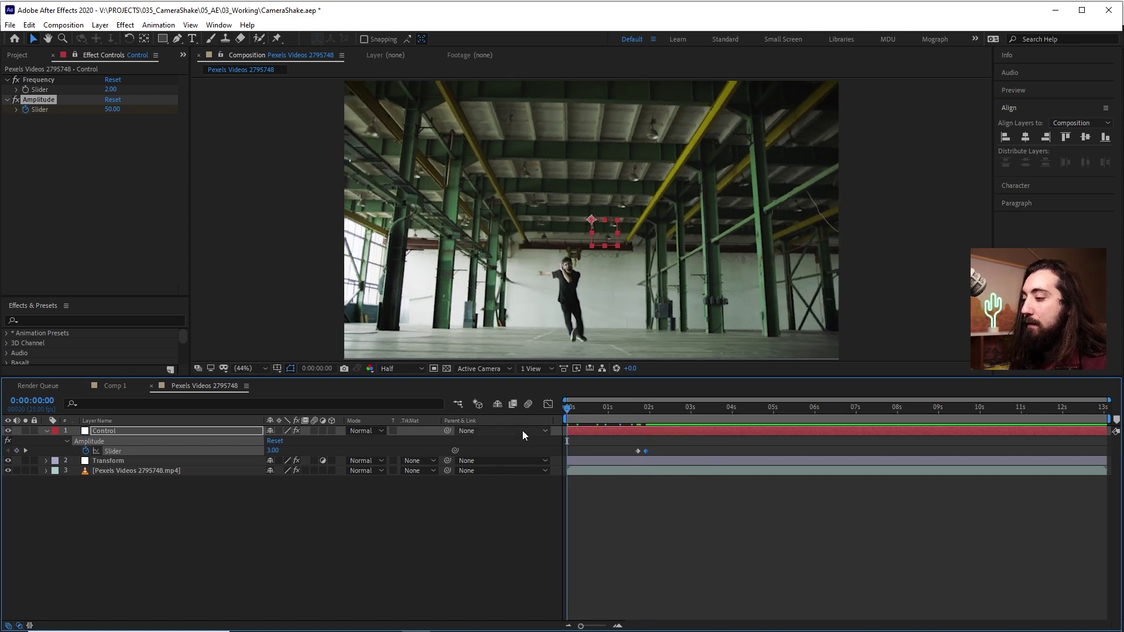
key("space")
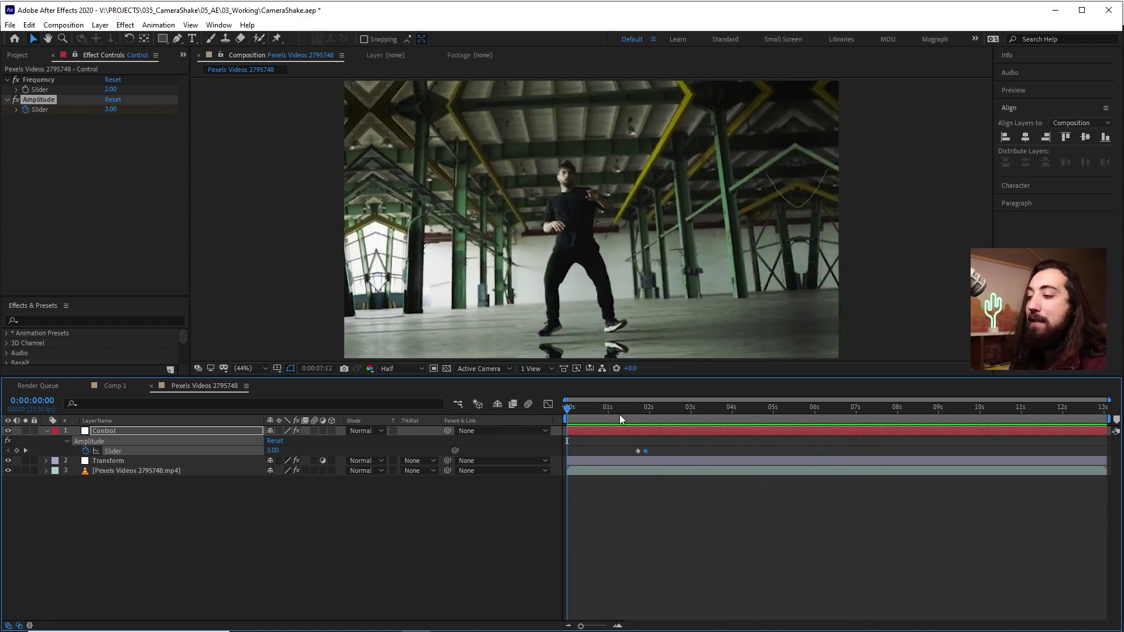
left_click_drag(620, 414, 616, 447)
key("space")
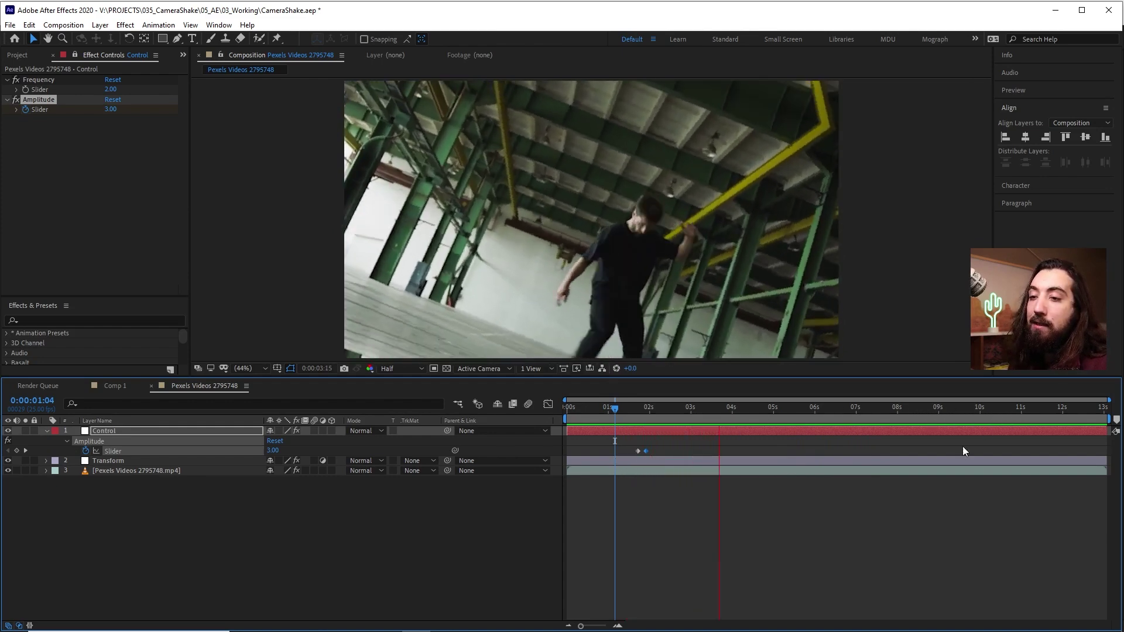
left_click_drag(981, 414, 1013, 438)
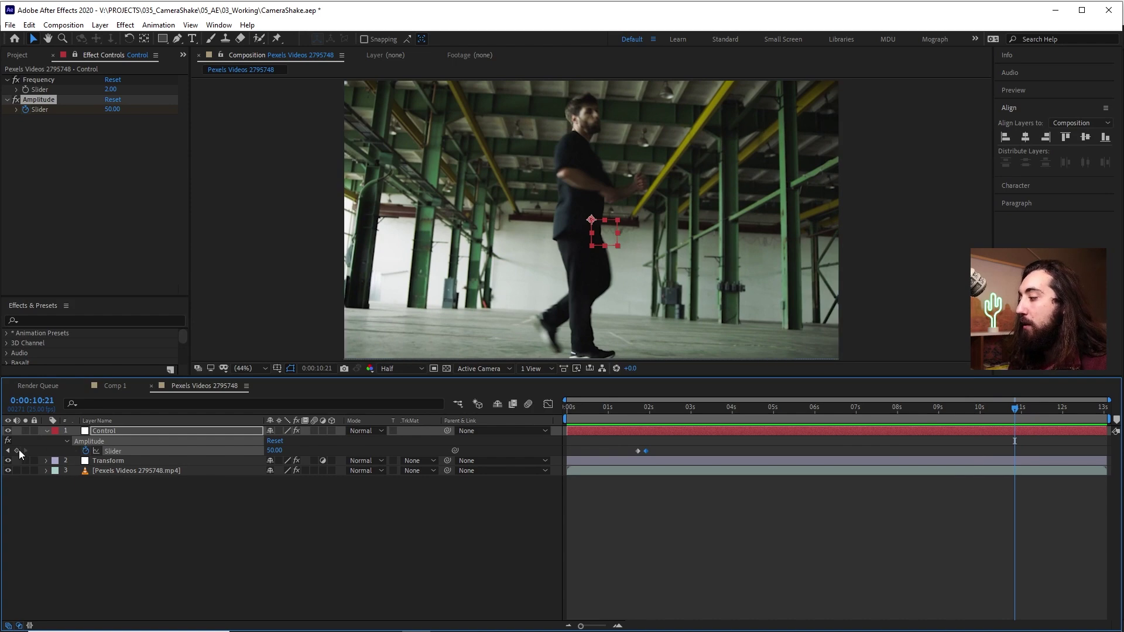
Step: Add Amplitude keyframes at 10:21 and 11:16
left_click(17, 450)
left_click(1023, 412)
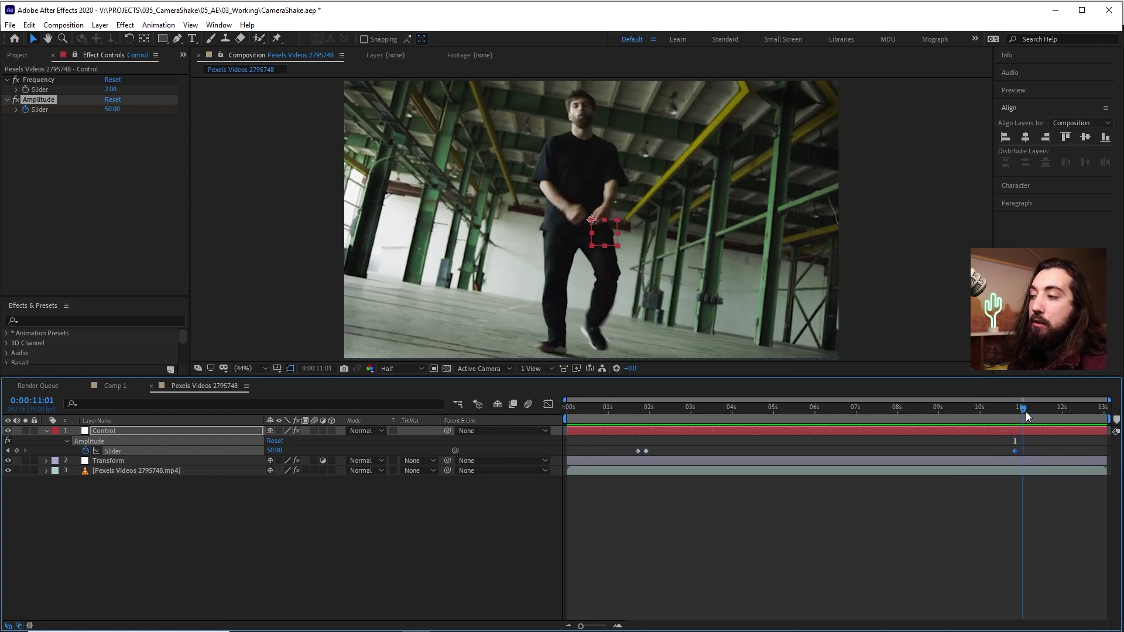
left_click_drag(1025, 412, 1047, 416)
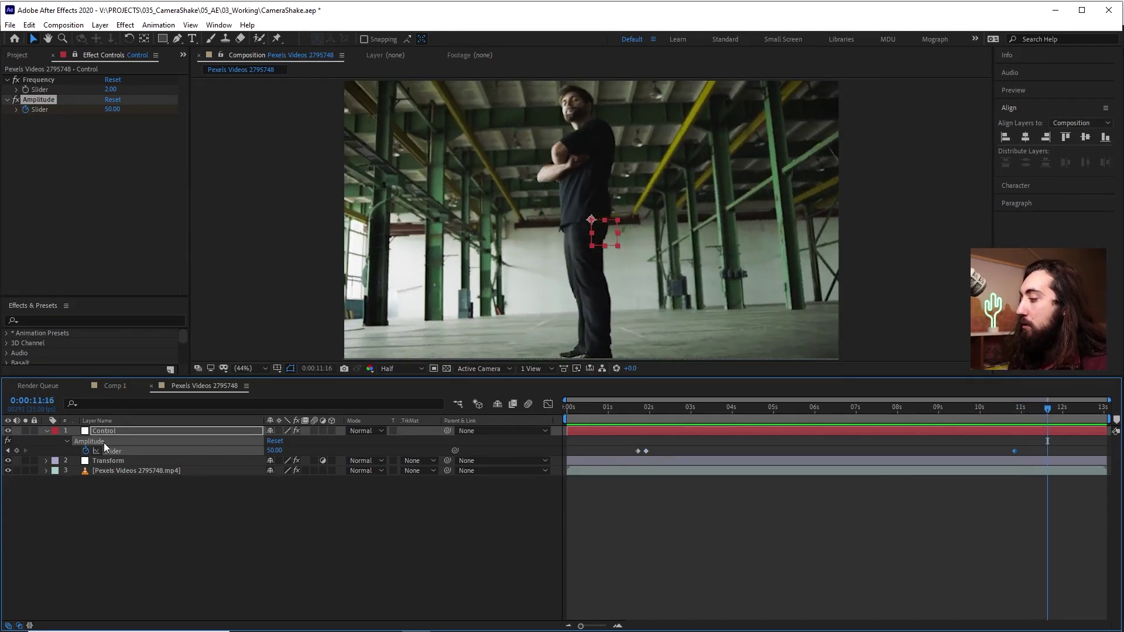
left_click(792, 546)
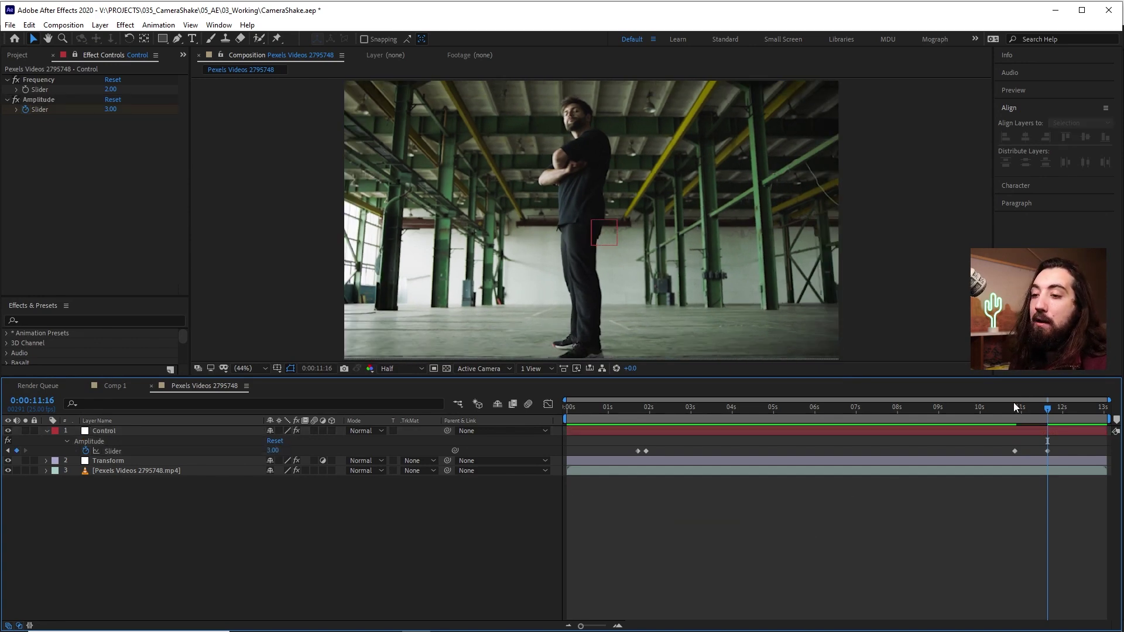
Step: Preview the shake settling at the end, stopping on the 3:10 frame
left_click(1008, 409)
left_click_drag(1007, 416, 988, 425)
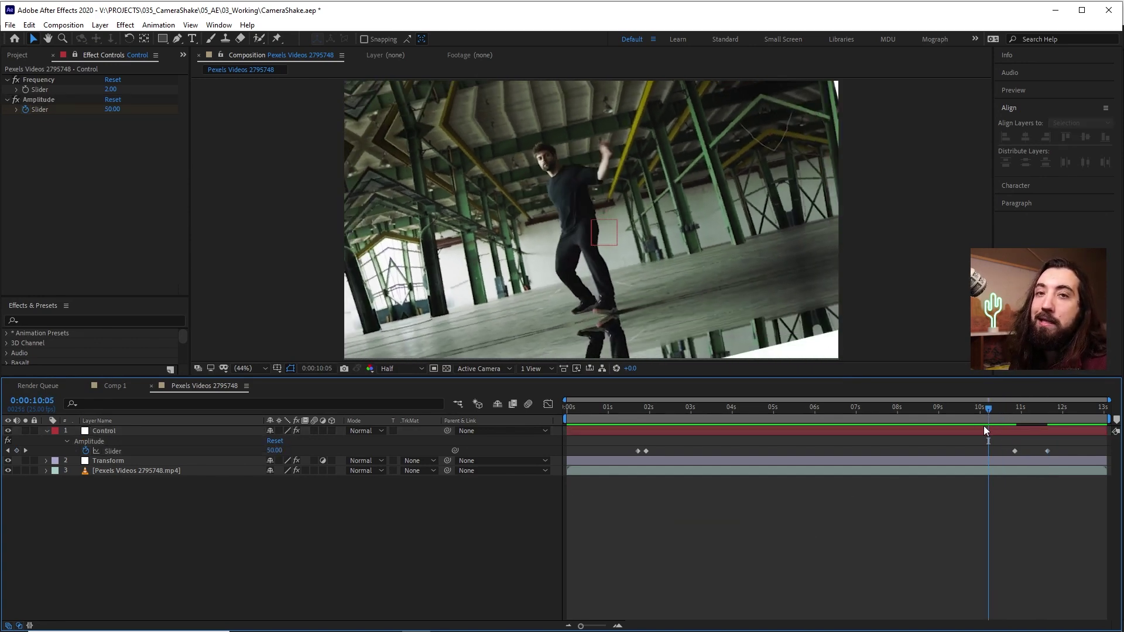
key("space")
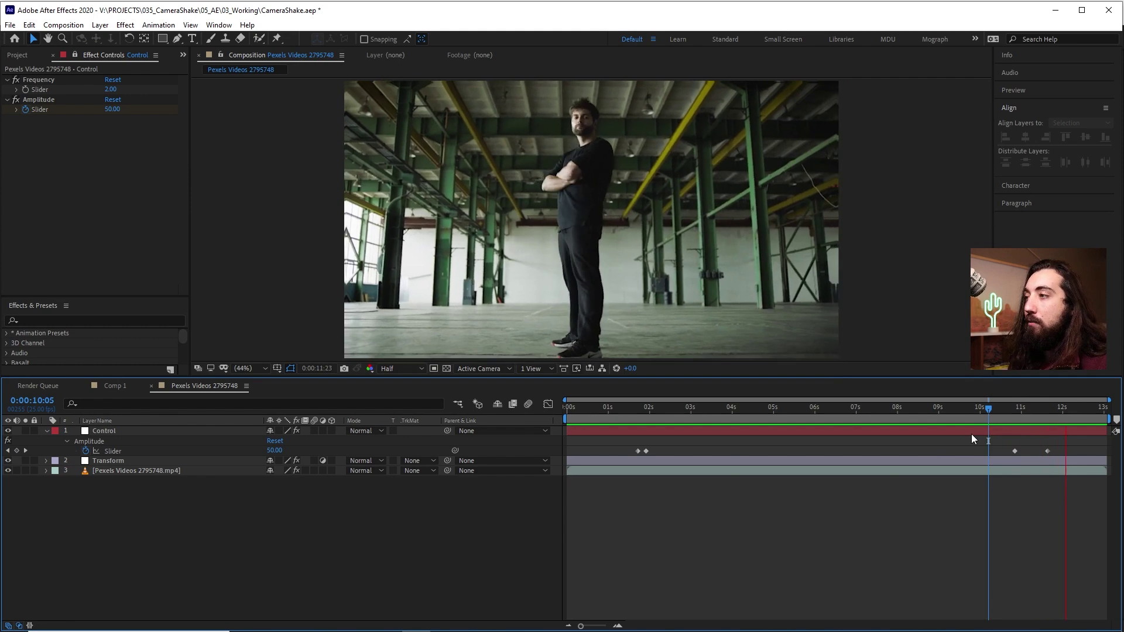
left_click(998, 409)
key("space")
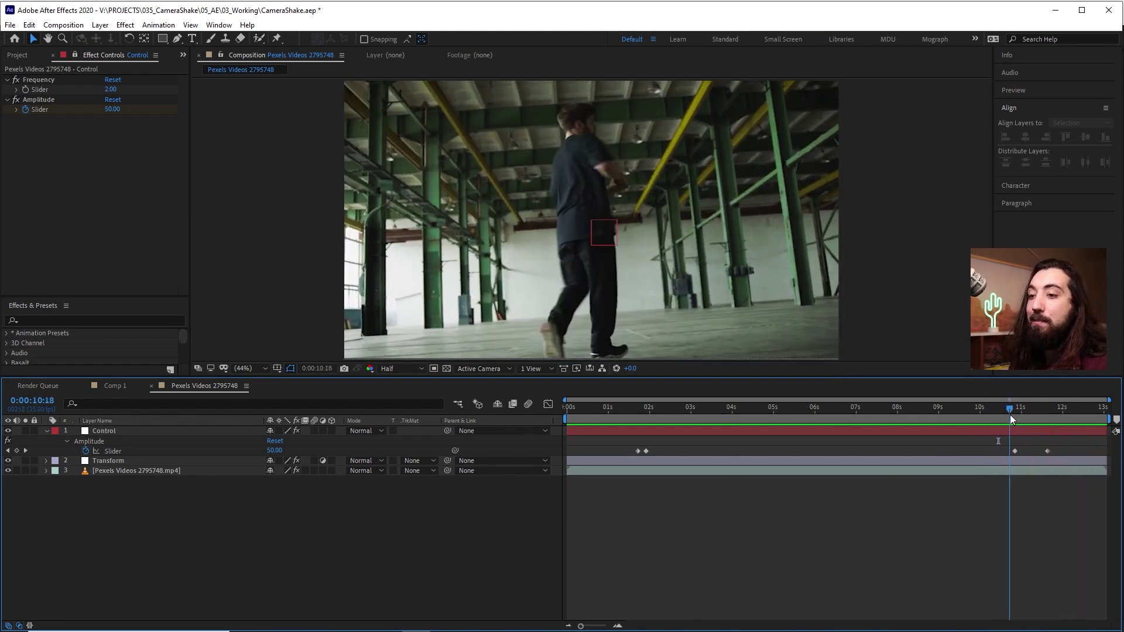
left_click(990, 417)
key("space")
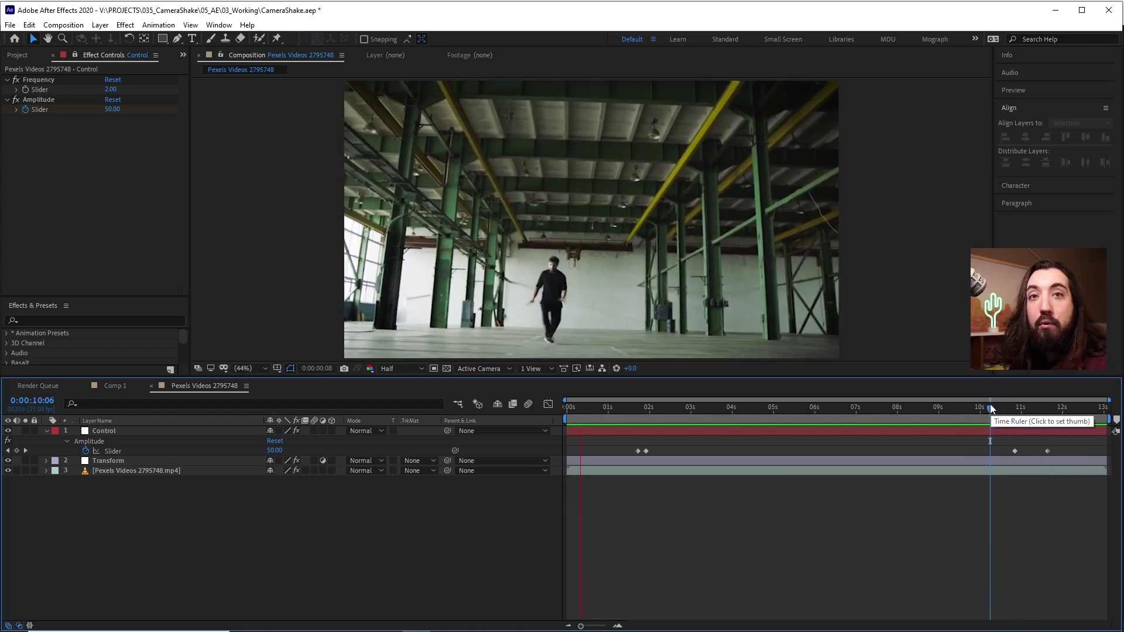
key("space")
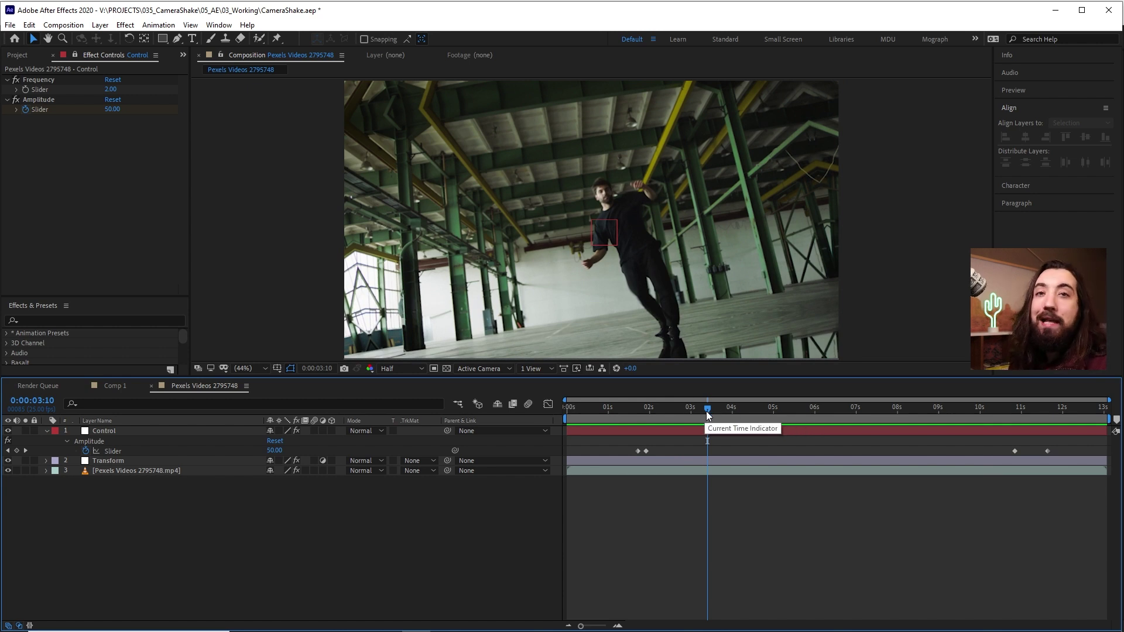
Step: Search 'radia' to apply CC Radial Blur to the Transform layer, Type Straight Zoom
left_click(124, 461)
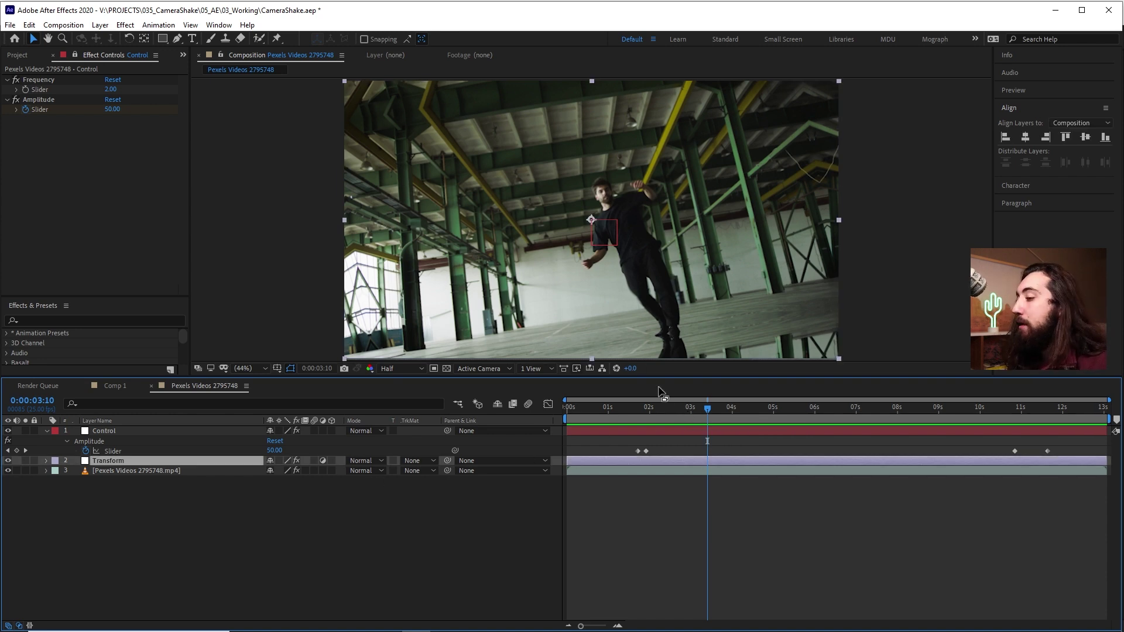
key("ctrl+space")
type("radia")
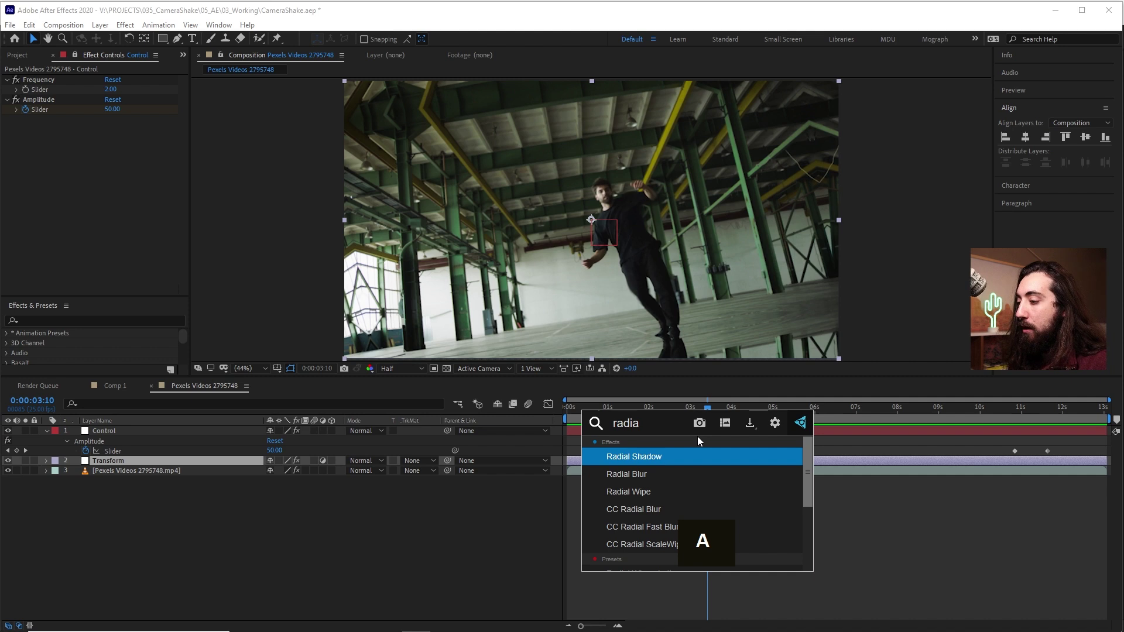
key("Down")
key("Down")
key("Down")
key("Return")
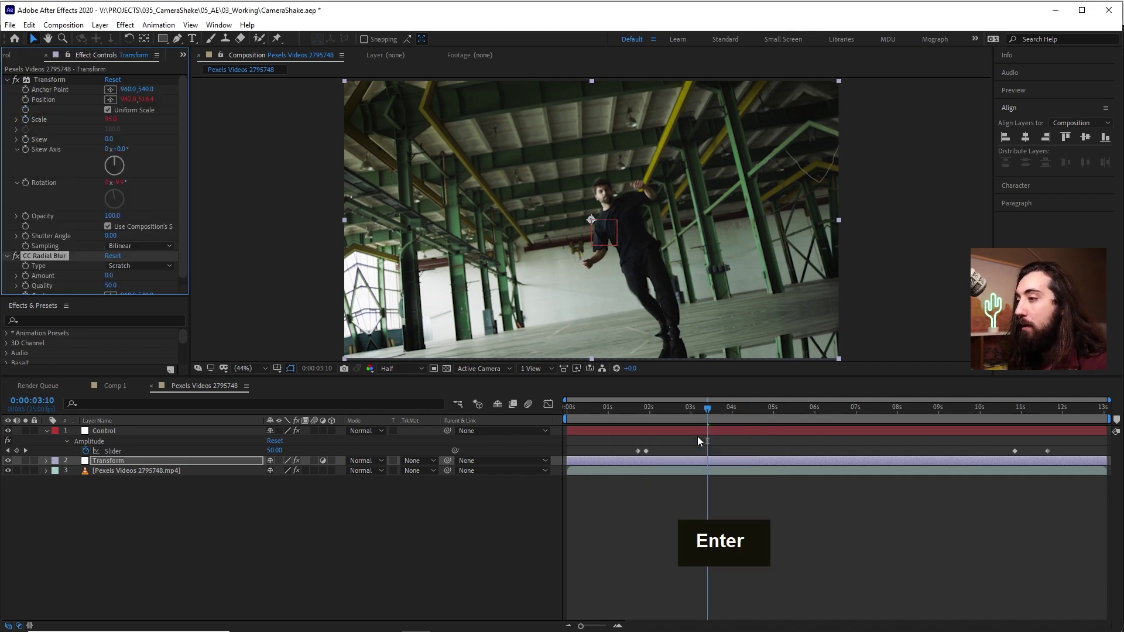
scroll(82, 258, "down", 1)
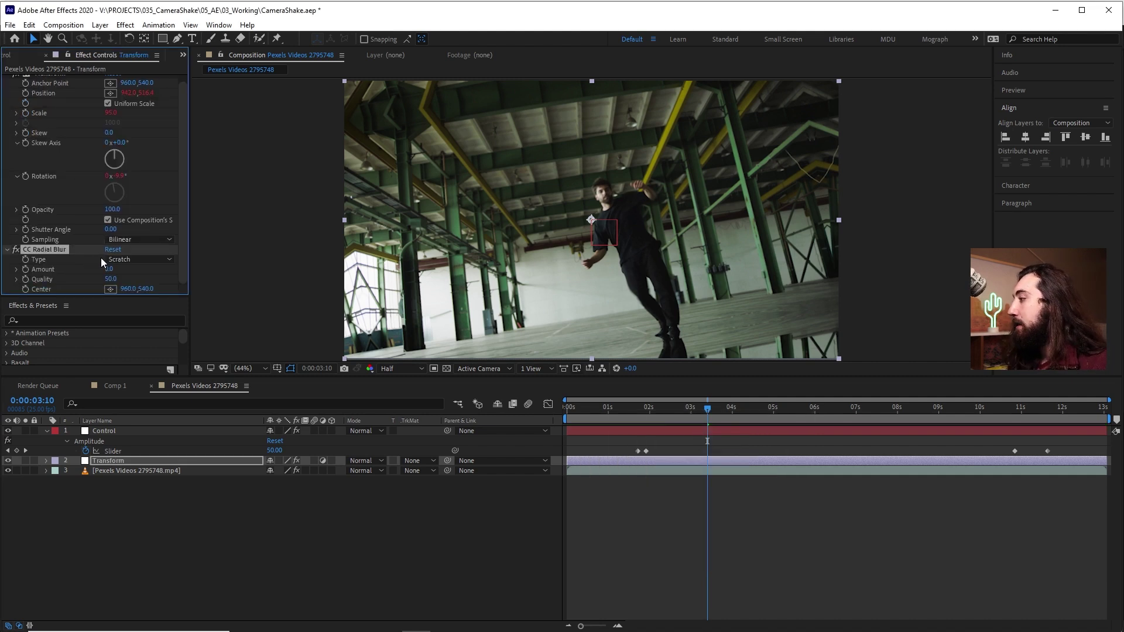
left_click(139, 259)
left_click(146, 269)
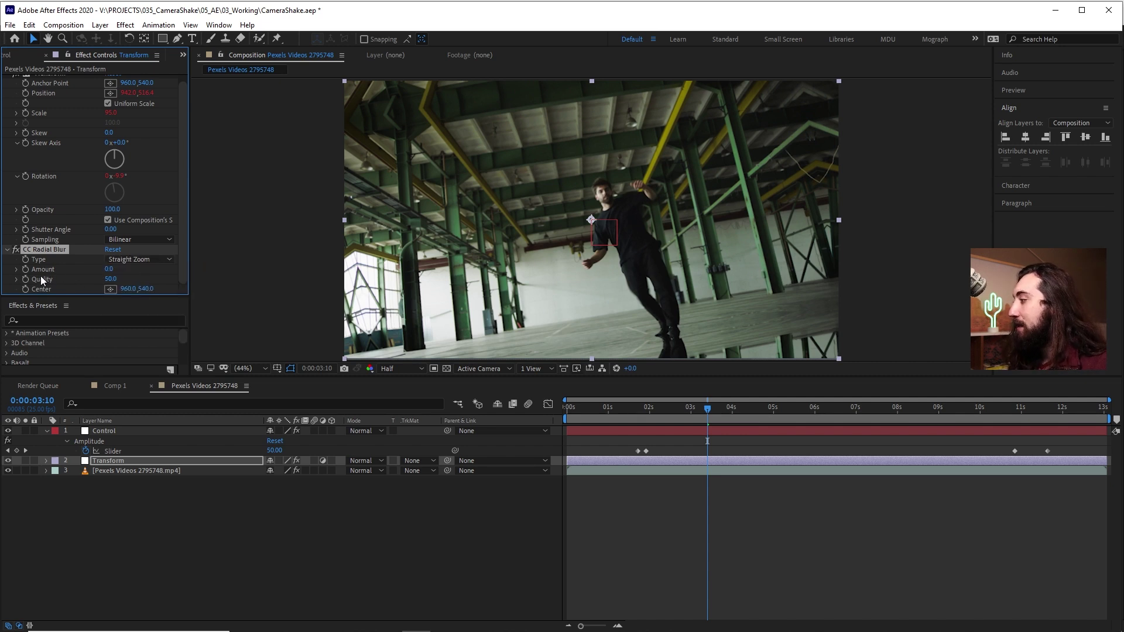
Step: Paste the wiggle expression onto CC Radial Blur's Amount and preview from near the start
left_click(47, 461)
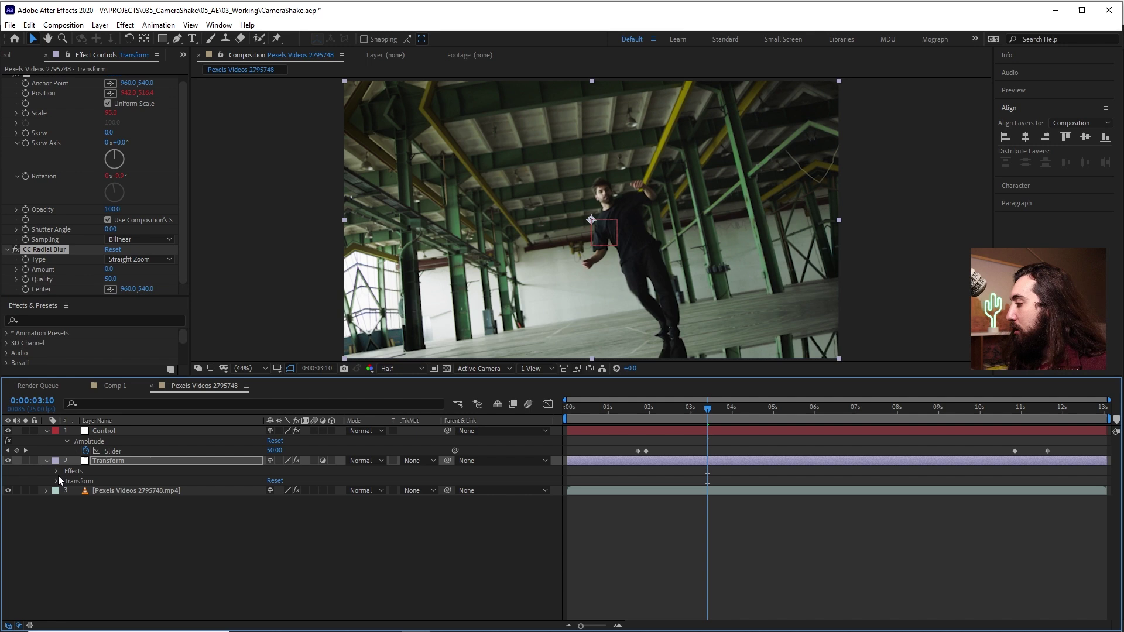
left_click(58, 471)
left_click(66, 490)
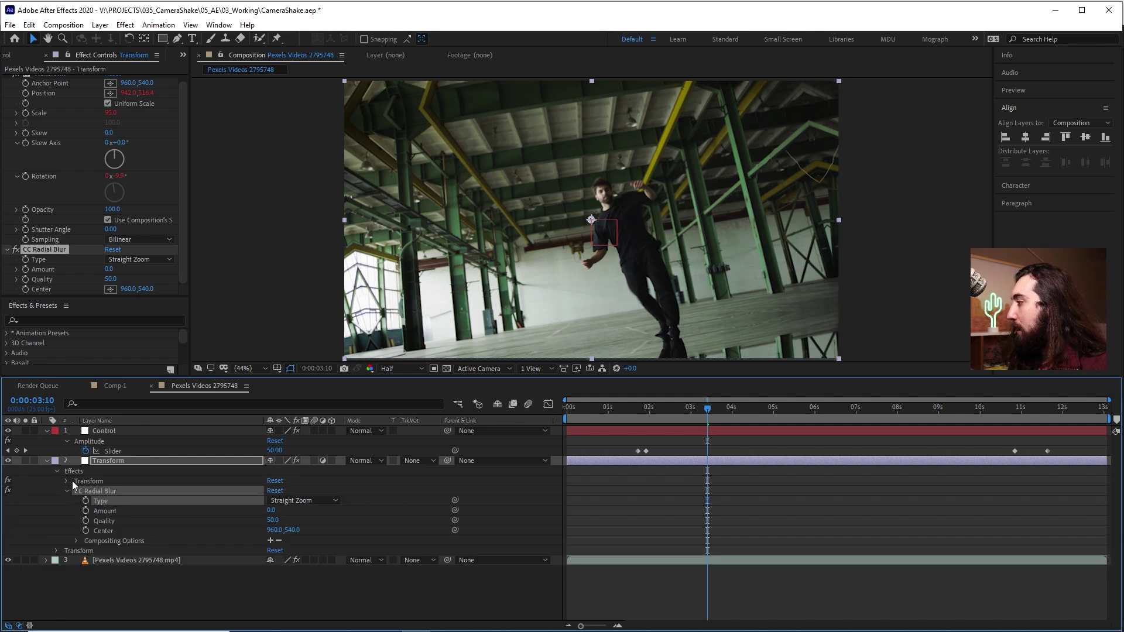
left_click(104, 509)
key("ctrl+v")
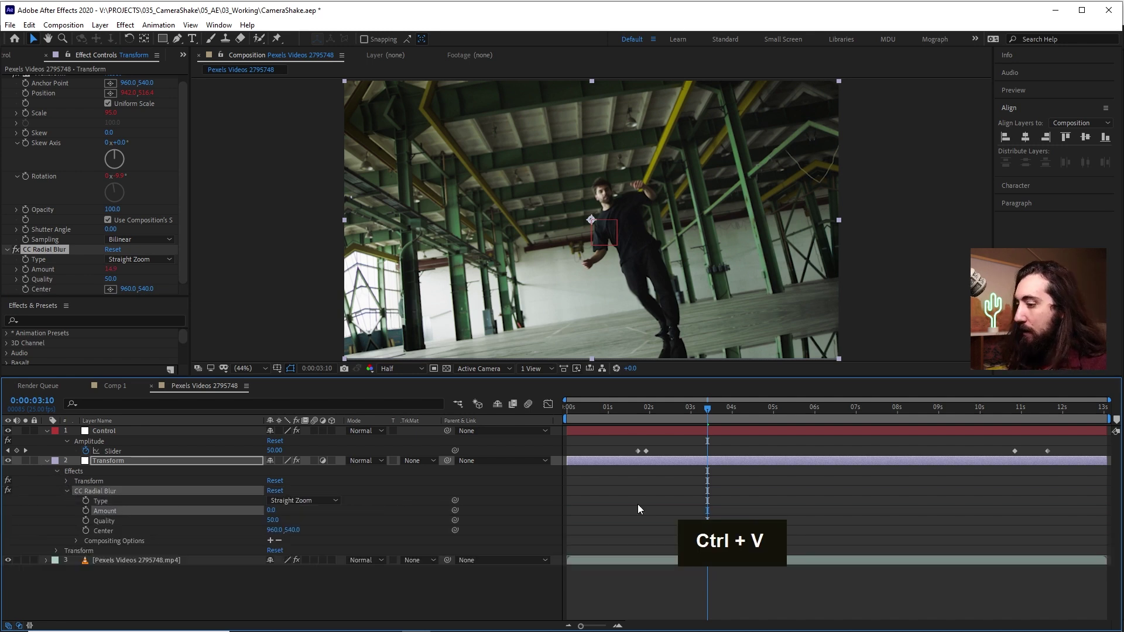
left_click_drag(690, 406, 600, 419)
key("space")
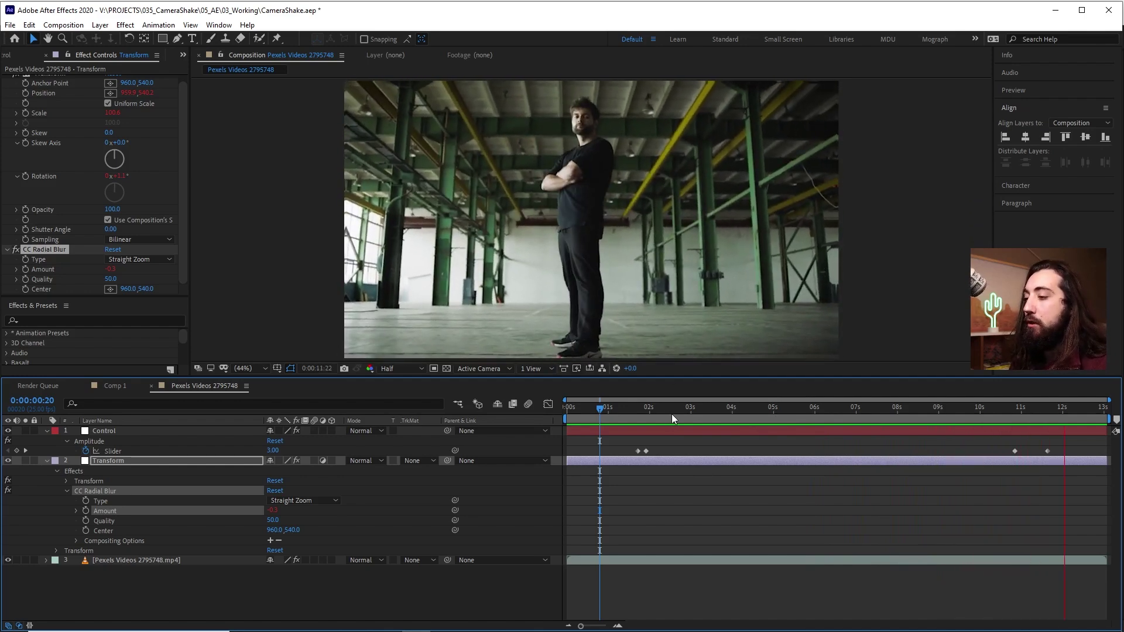
Step: Replace the trailing 2 in the Amount expression with ')' to use full Amplitude
left_click(708, 415)
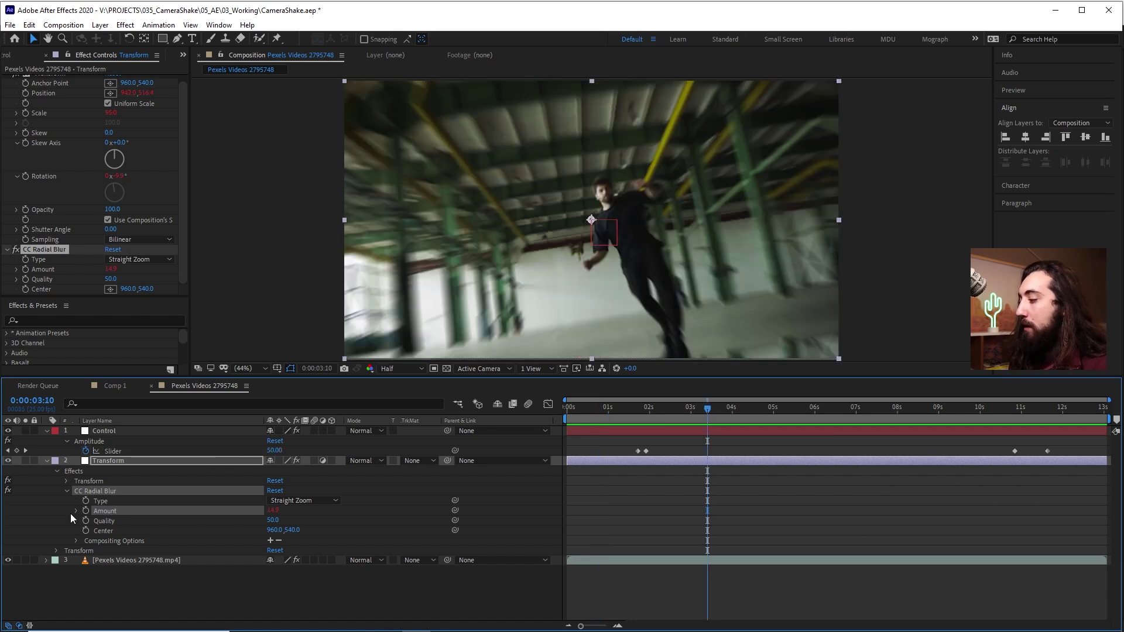
type("wiggle(thisComp.layer(\"Control\").effect(\"Frequency\")(\"Slider\"),thisComp.layer(\"Control\").effect(\"Amplitude\")(\"Slider\")/2)")
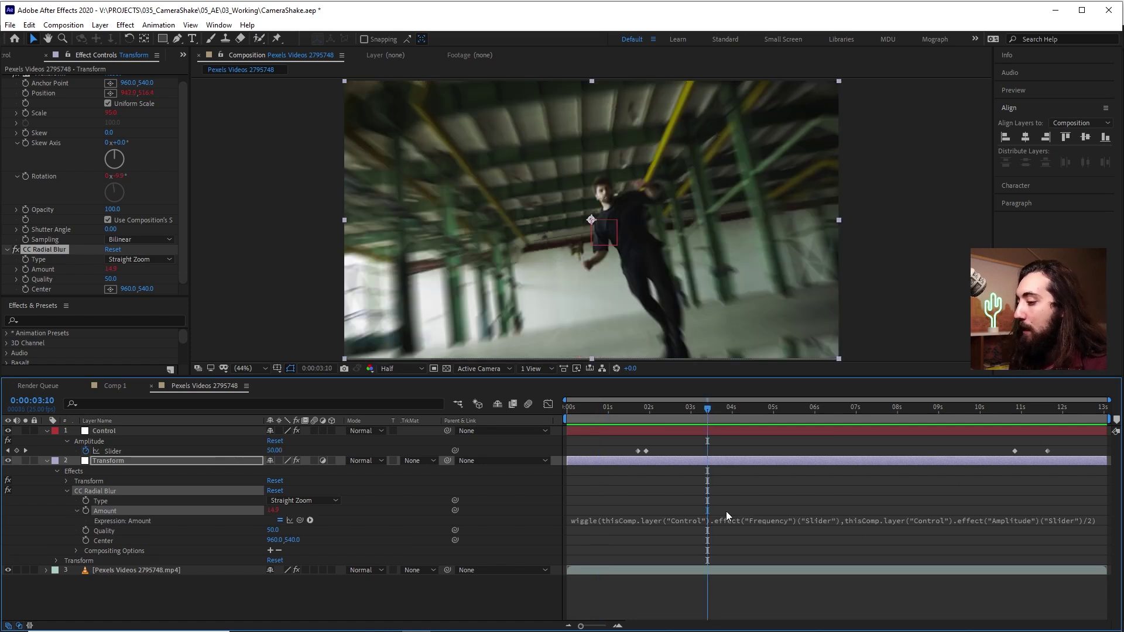
left_click(1085, 523)
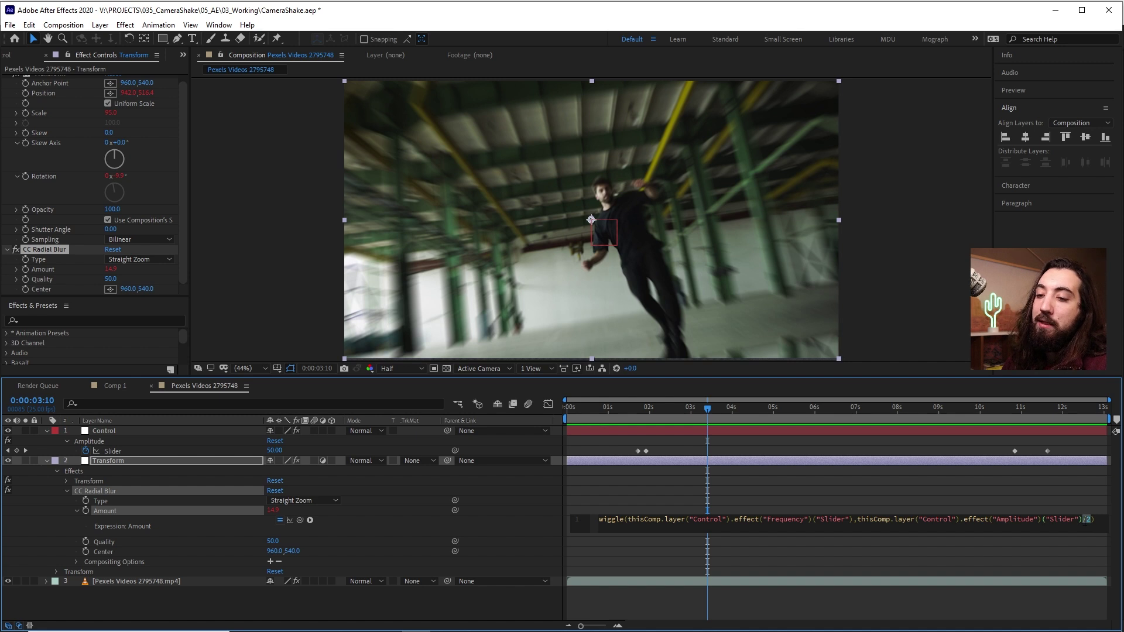
key("BackSpace")
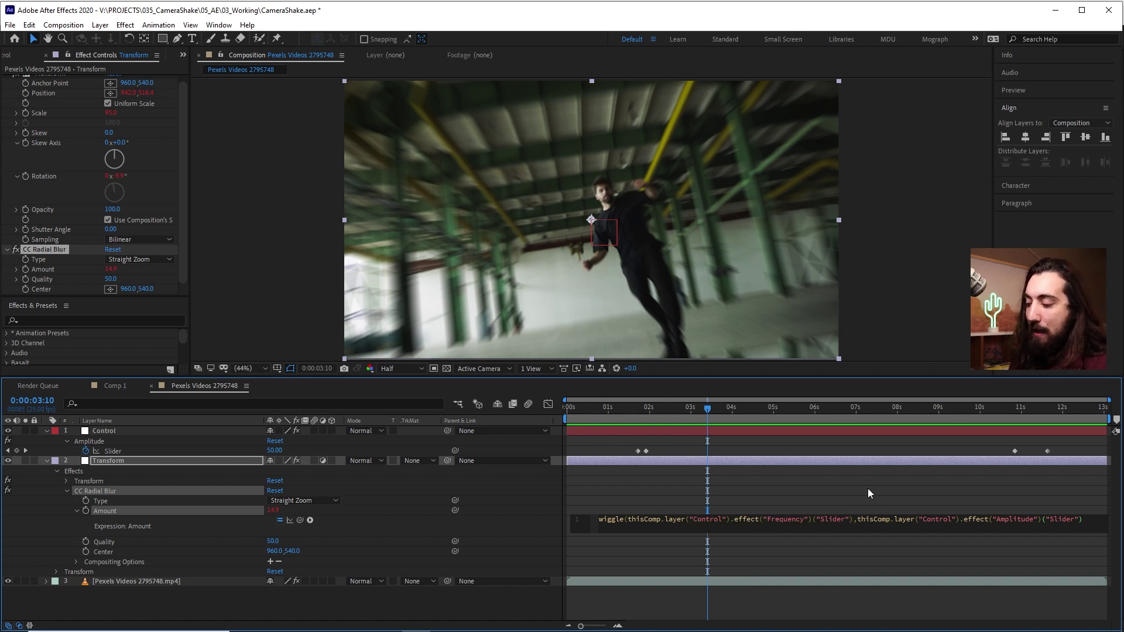
key("shift")
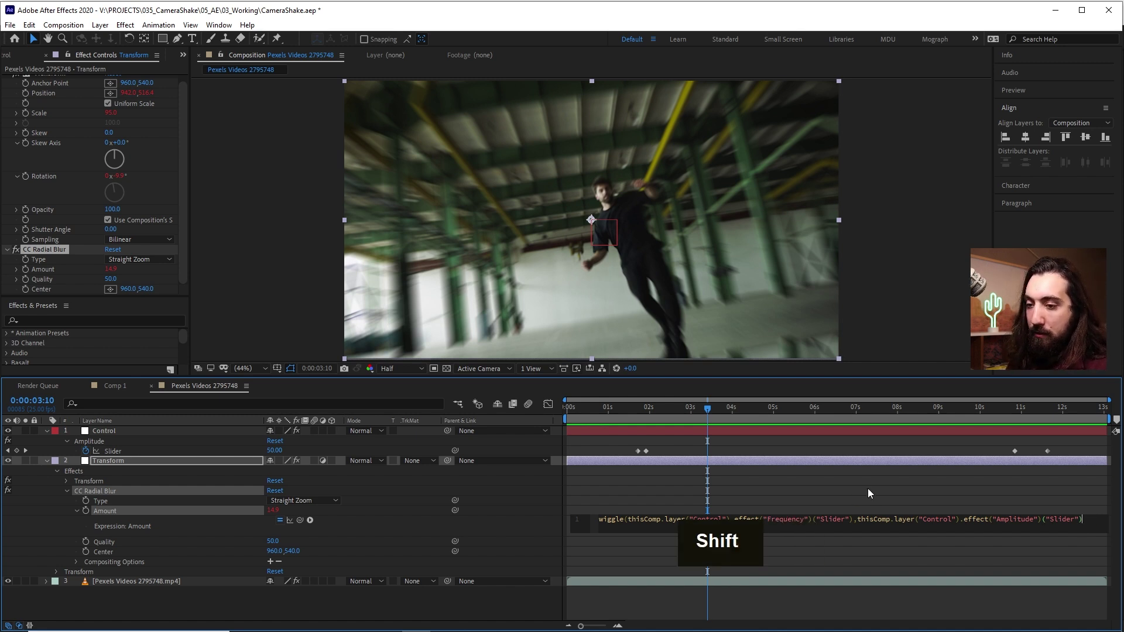
type(")")
left_click(620, 416)
Step: Preview and scrub through frames to check the stronger zoom blur
key("space")
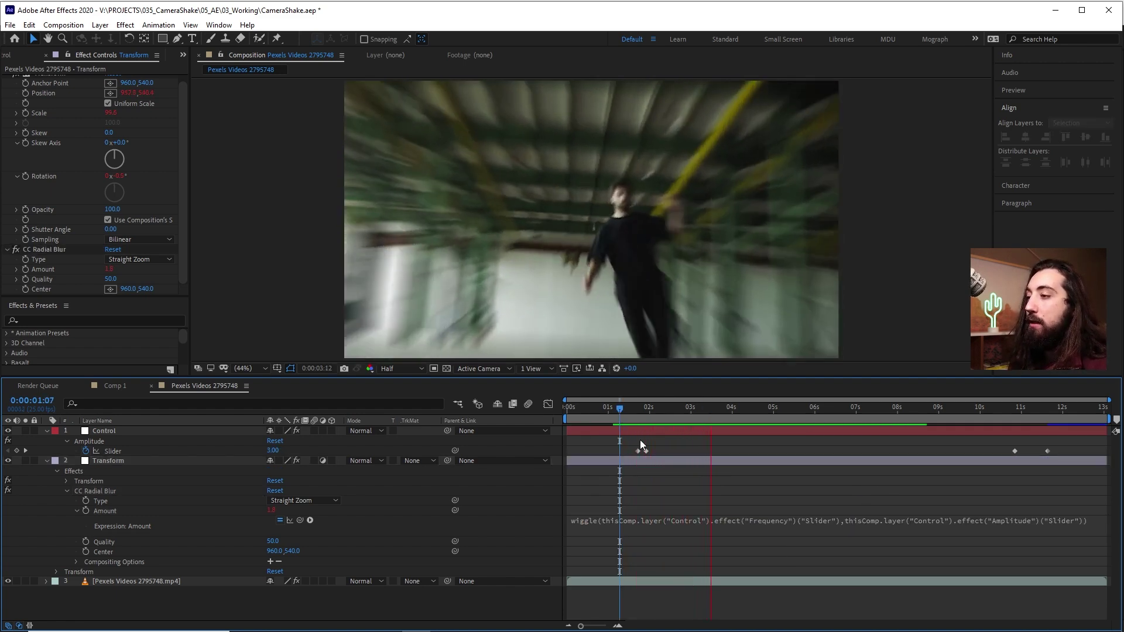
left_click(751, 409)
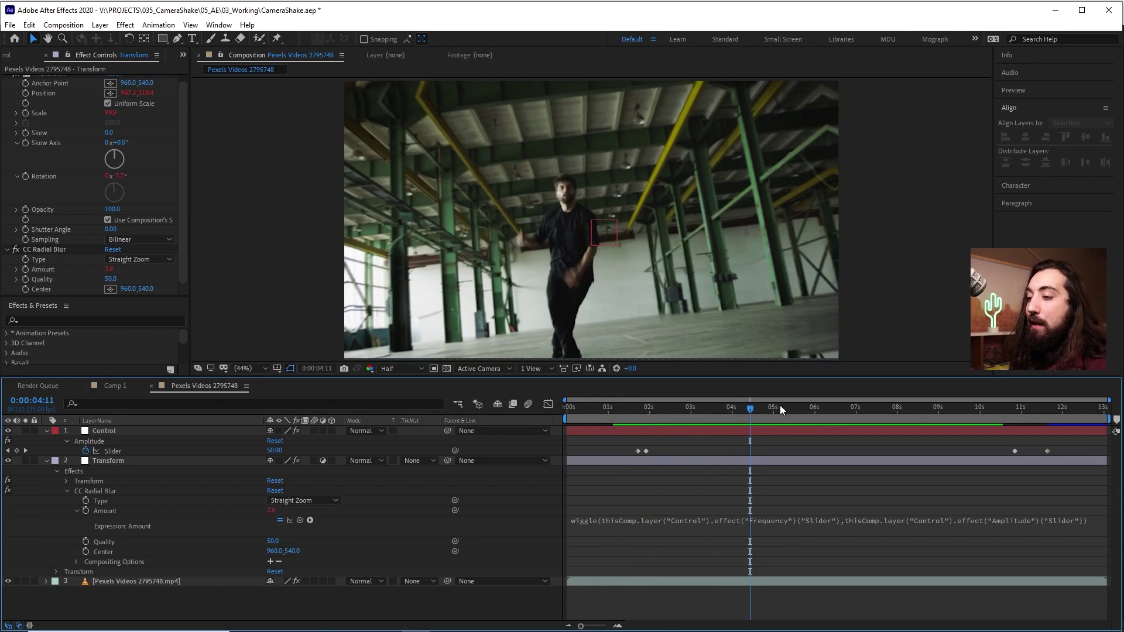
left_click_drag(751, 409, 679, 413)
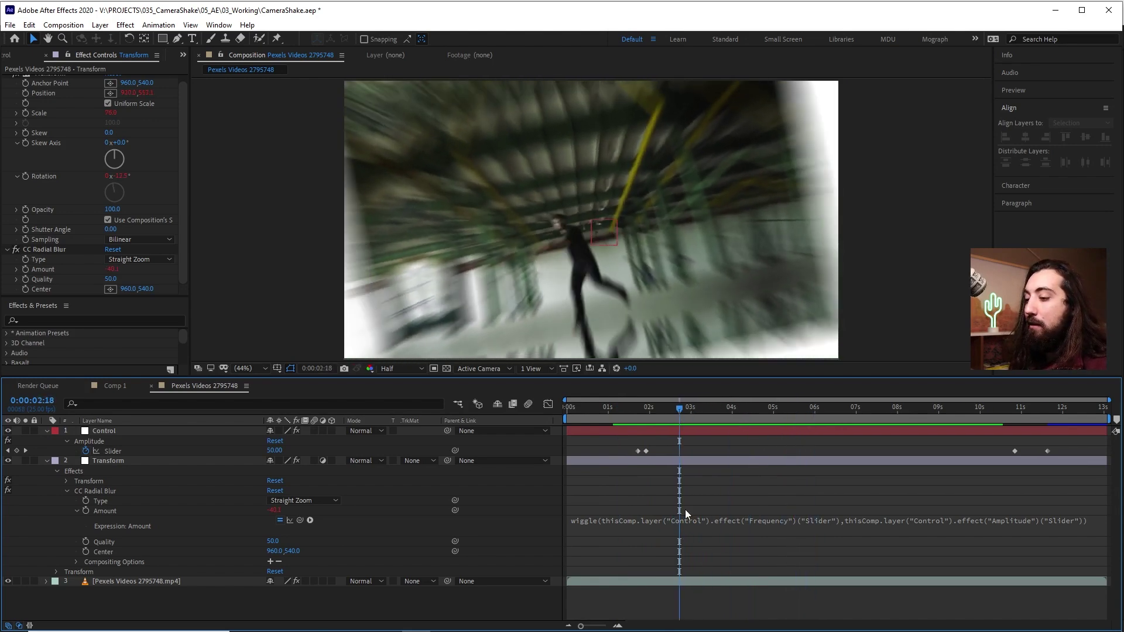
left_click(690, 582)
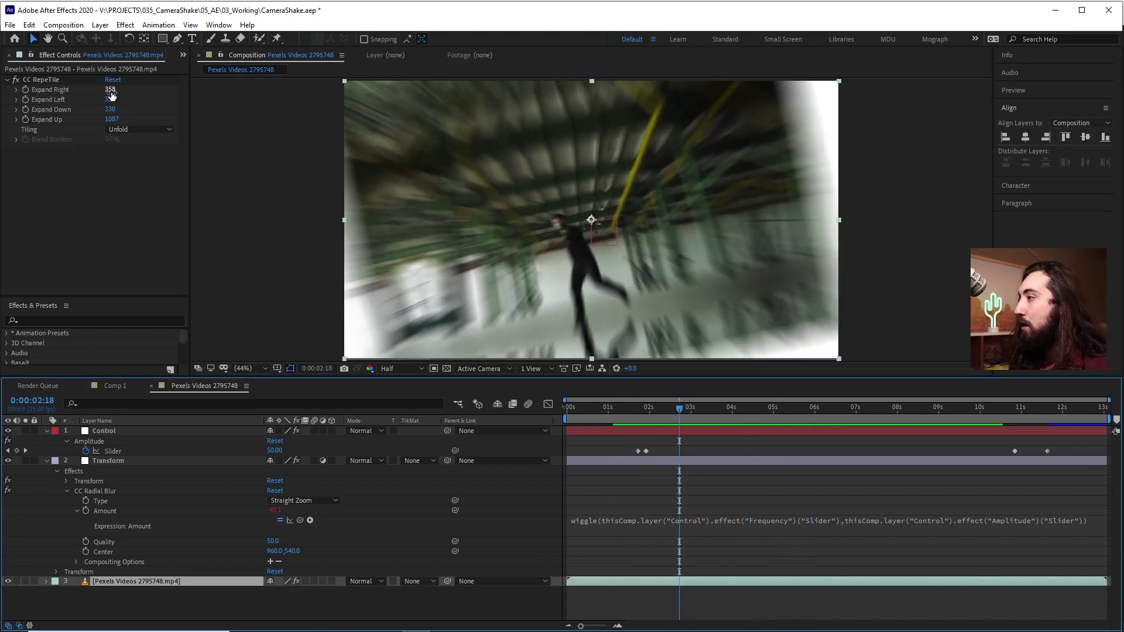
Step: Set CC RepeTile expansion to Right 1140, Left 1329, Down 813, Up 1154, and save
left_click_drag(112, 95, 341, 98)
mouse_move(113, 99)
left_mouse_down()
mouse_move(66, 134)
mouse_move(147, 114)
mouse_move(126, 108)
left_mouse_up()
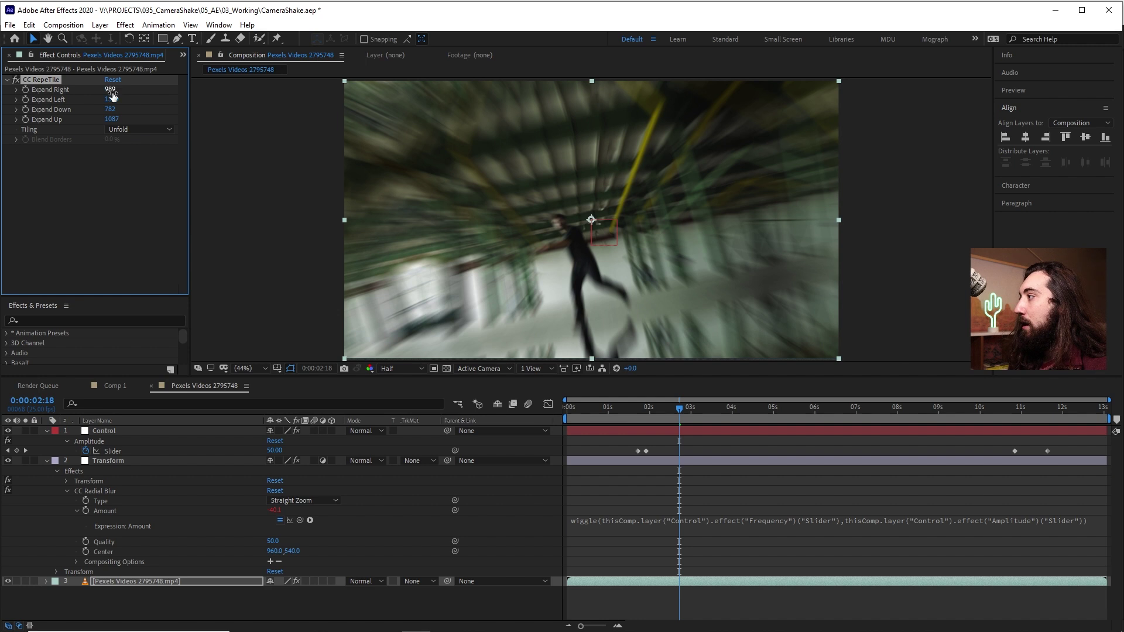
left_click_drag(110, 90, 527, 416)
key("Home")
key("ctrl+s")
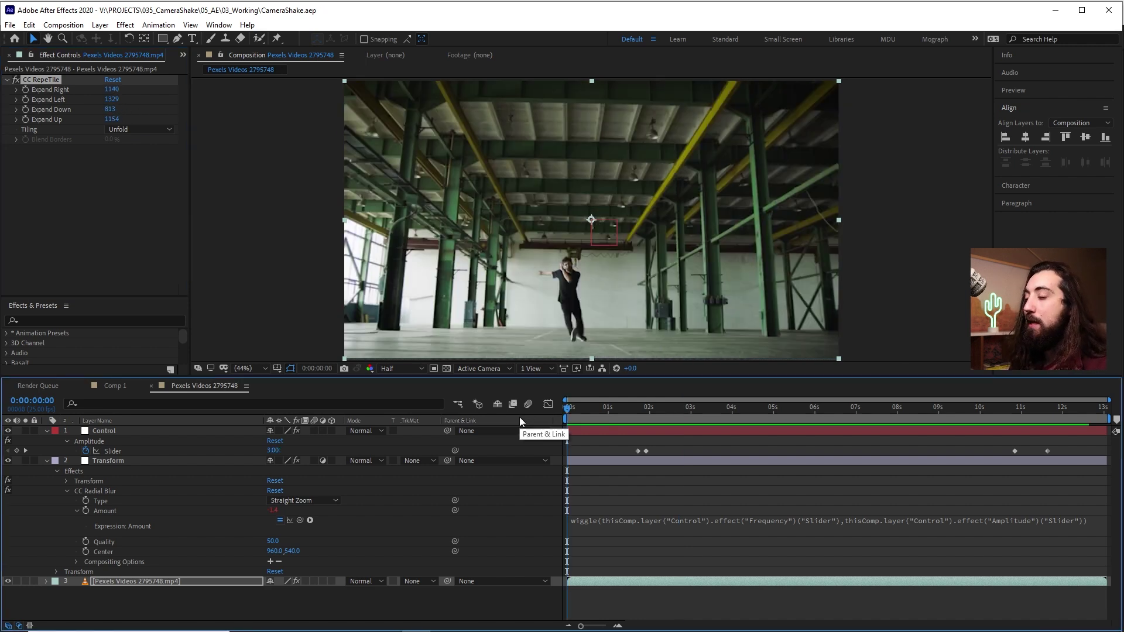
left_click(602, 439)
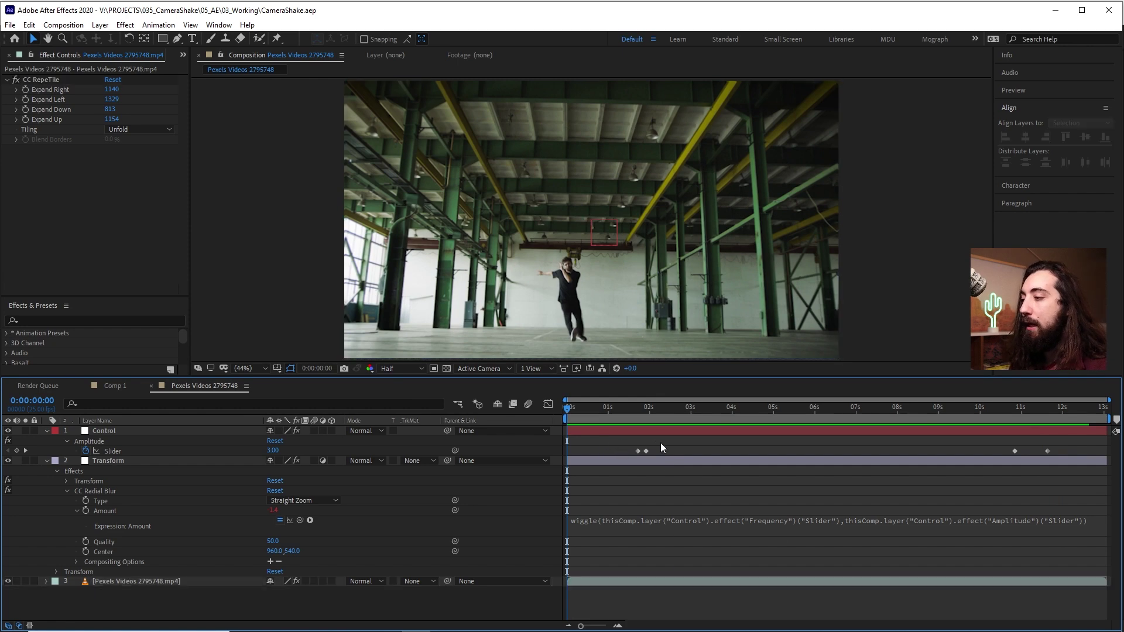
key("space")
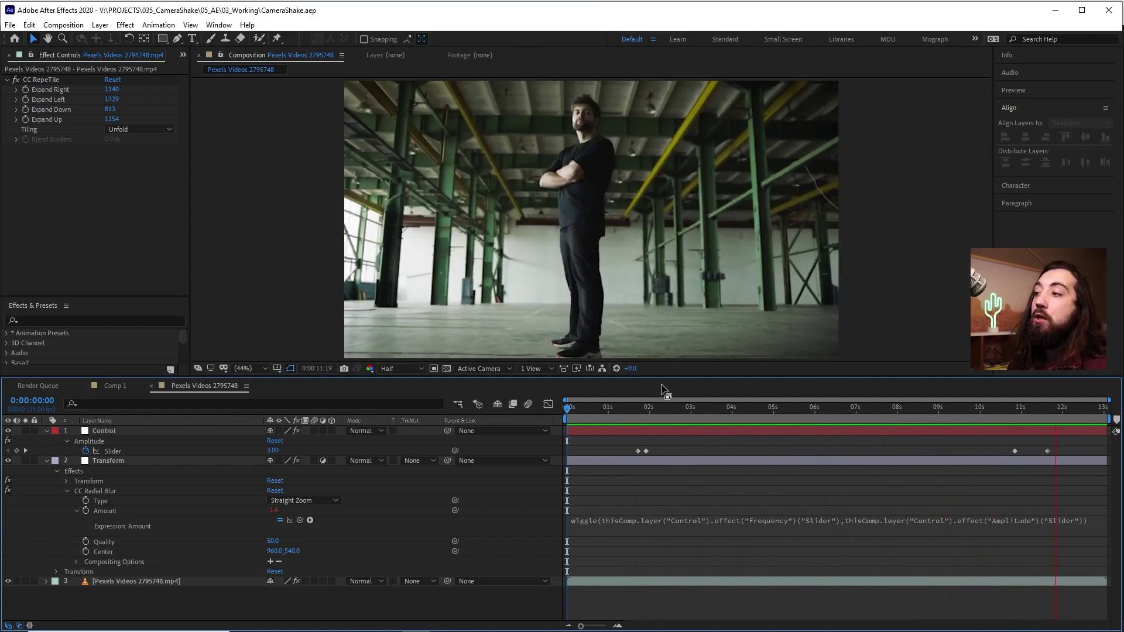
key("space")
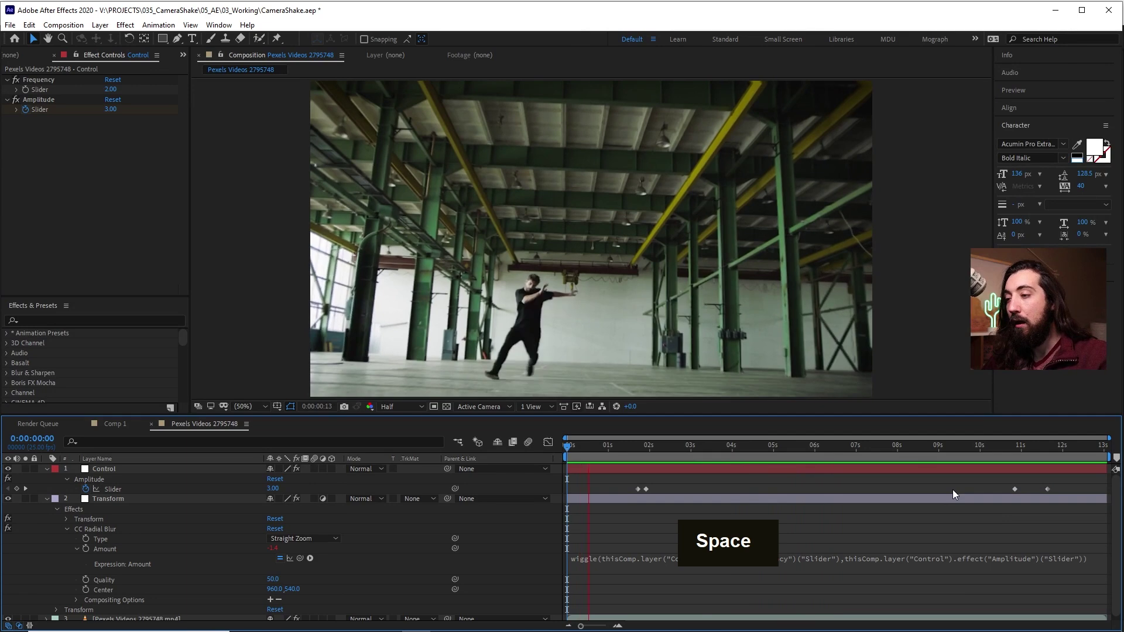